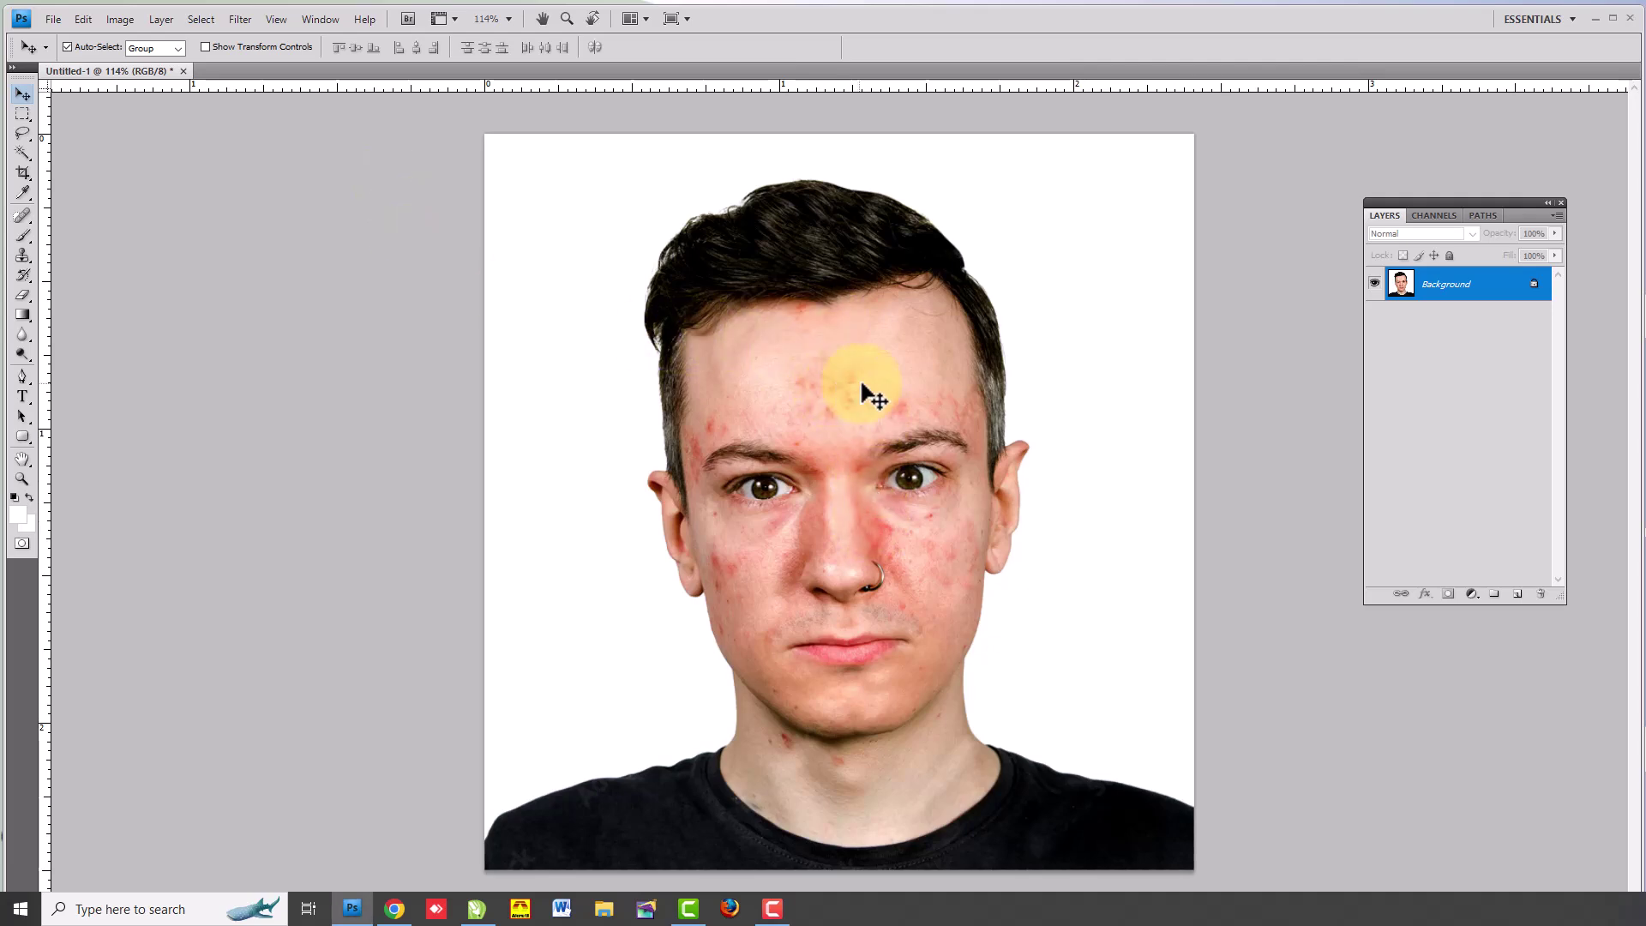
- Zoom in on the red forehead blemishes to about 684%
scroll(863, 389, "up", 2)
scroll(868, 387, "up", 1)
scroll(868, 388, "up", 1)
scroll(868, 388, "down", 2)
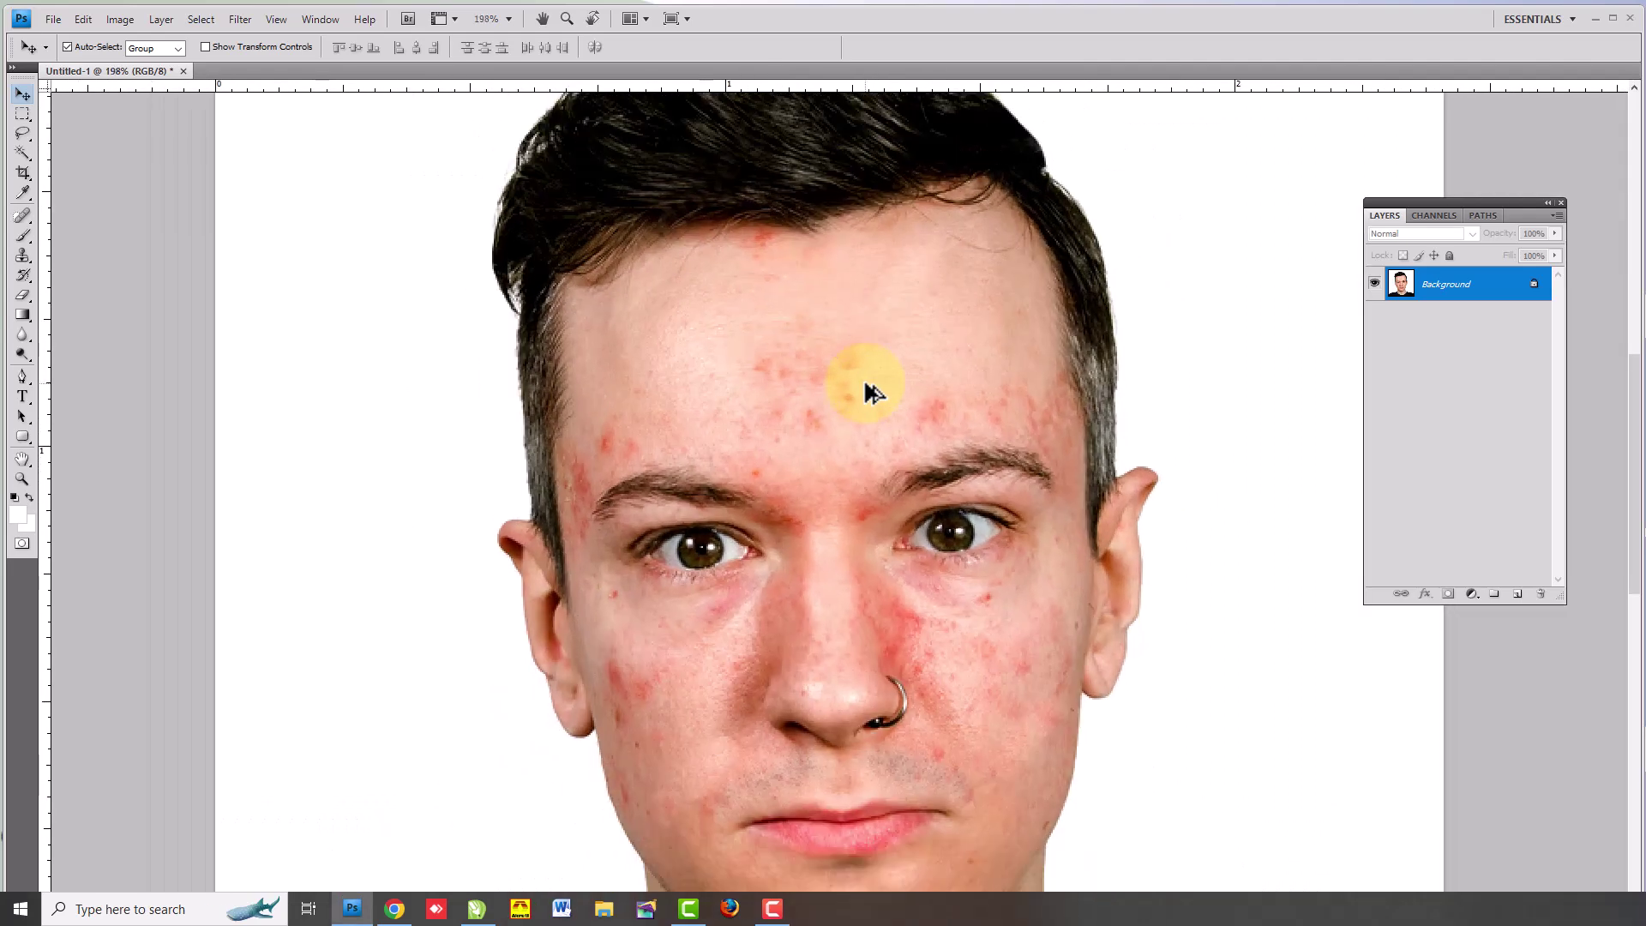
key("alt")
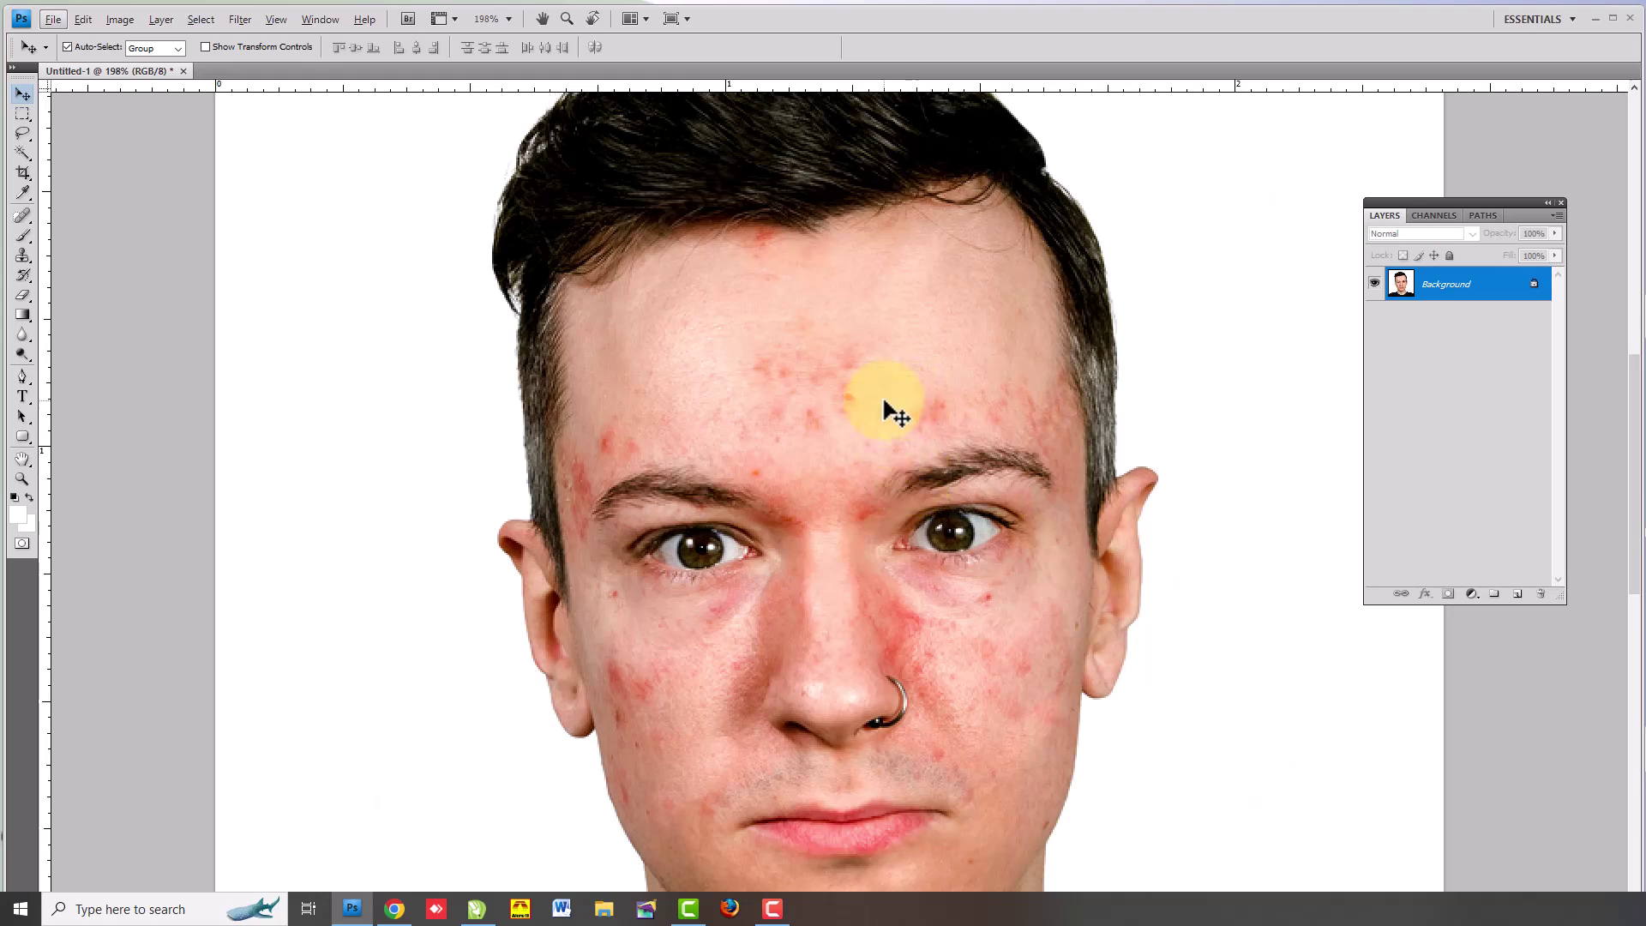
scroll(874, 404, "up", 1)
scroll(875, 404, "up", 2)
scroll(870, 407, "up", 1)
scroll(870, 410, "up", 1)
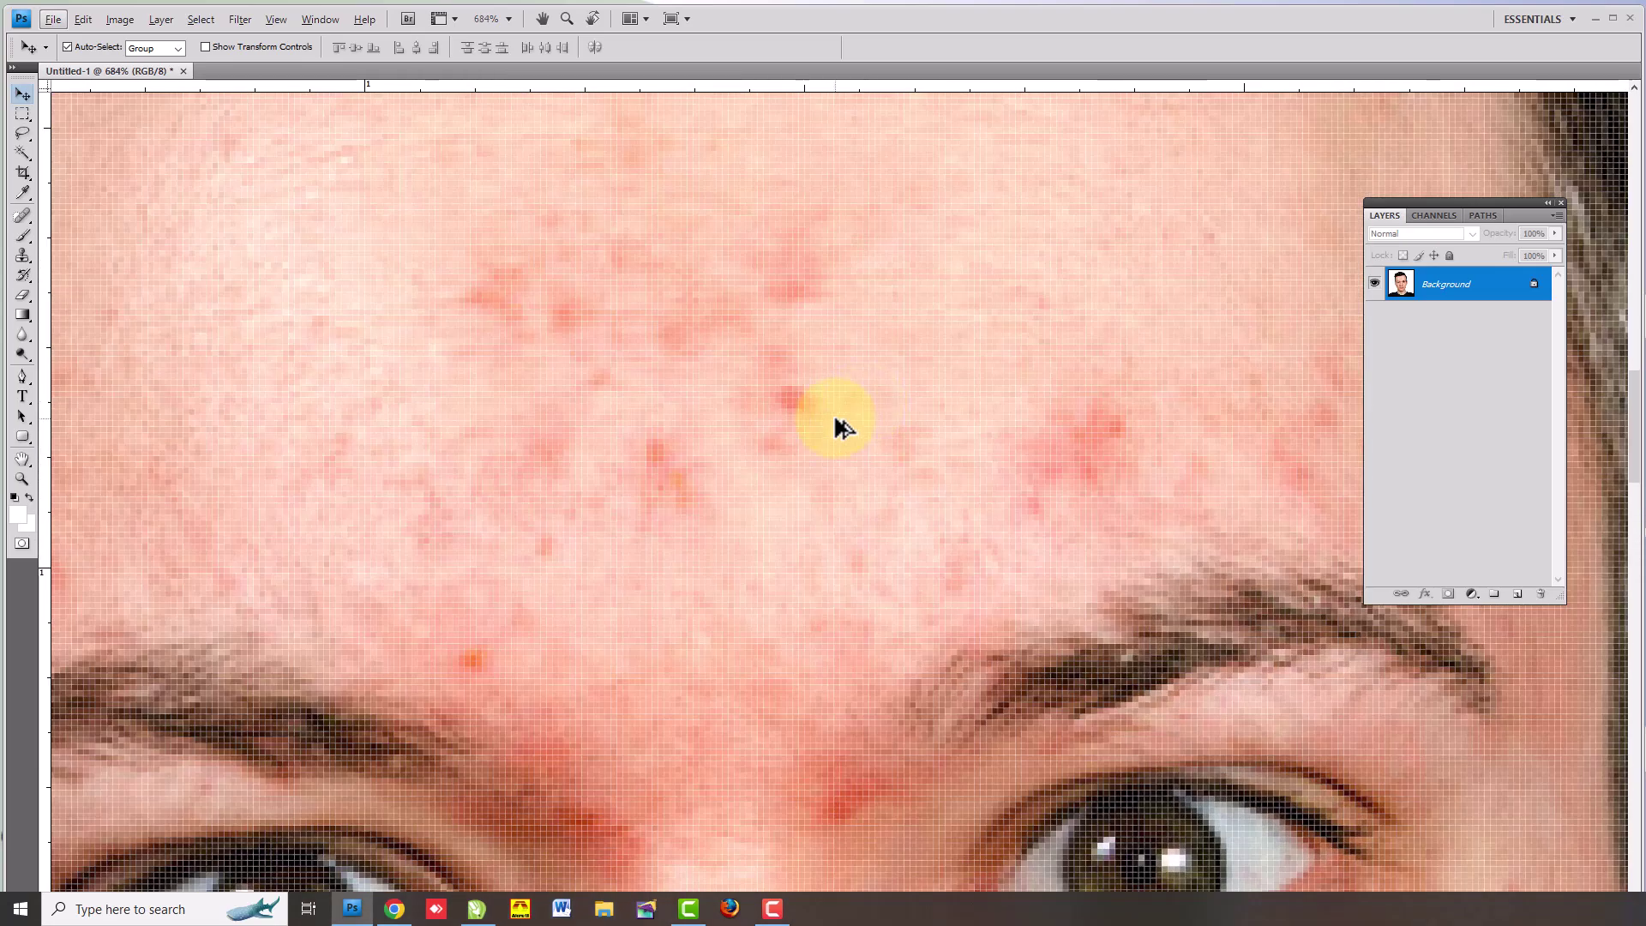
- Clone clear skin over several red forehead spots with the Clone Stamp
left_click(23, 255)
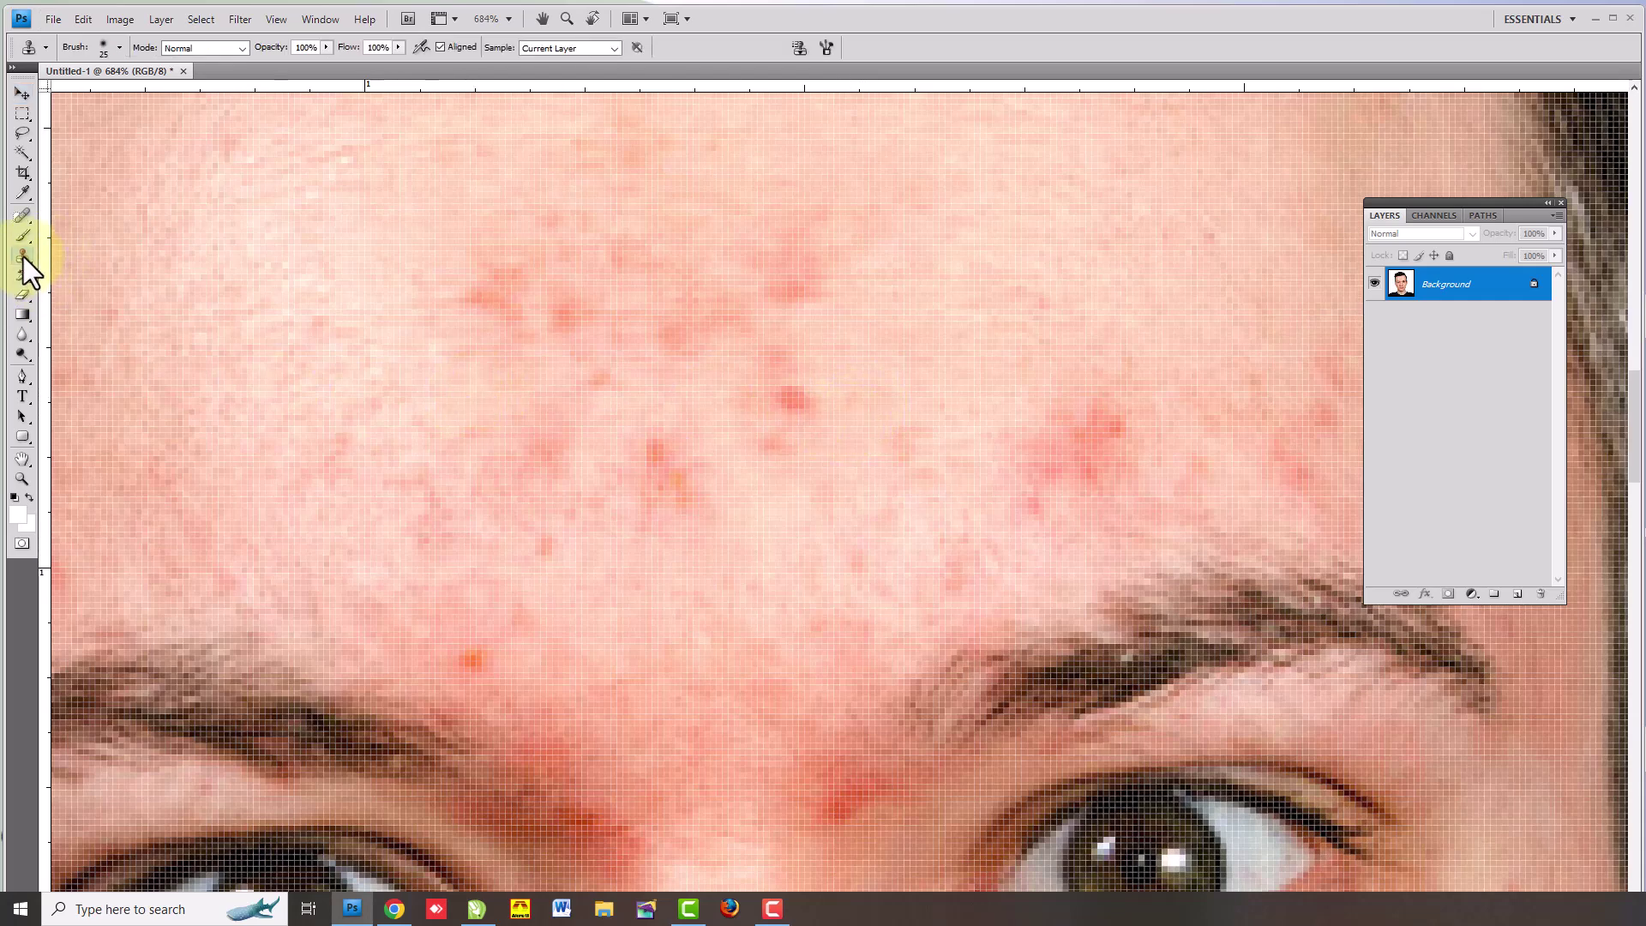
left_click(890, 375, "alt")
left_click(794, 396)
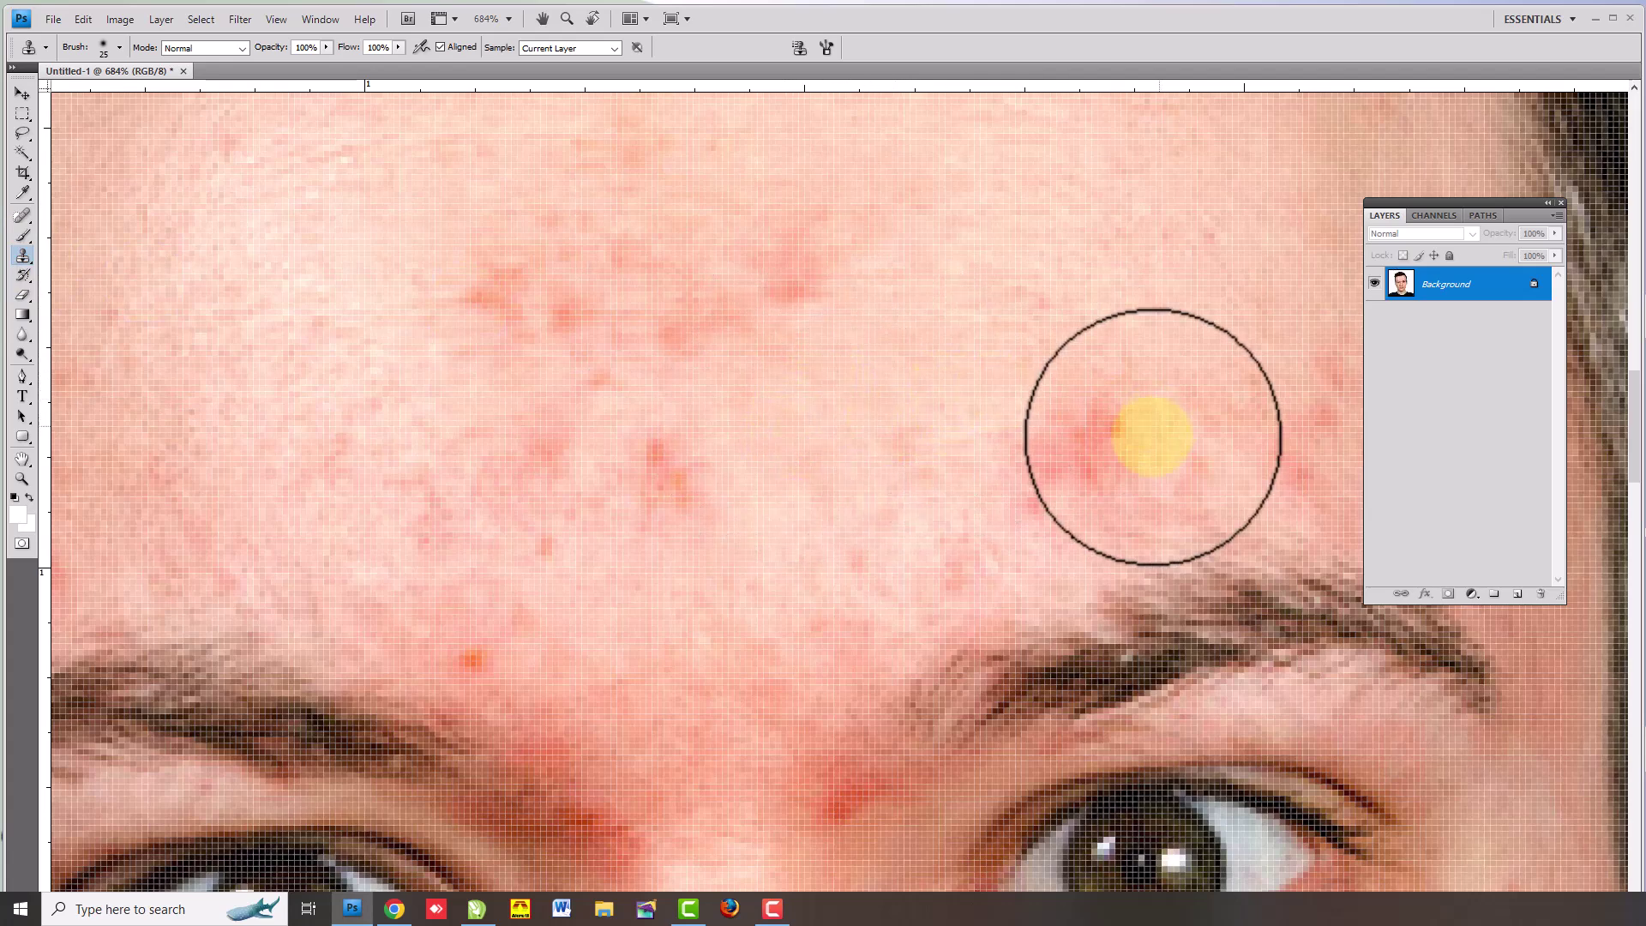
left_click(1076, 441)
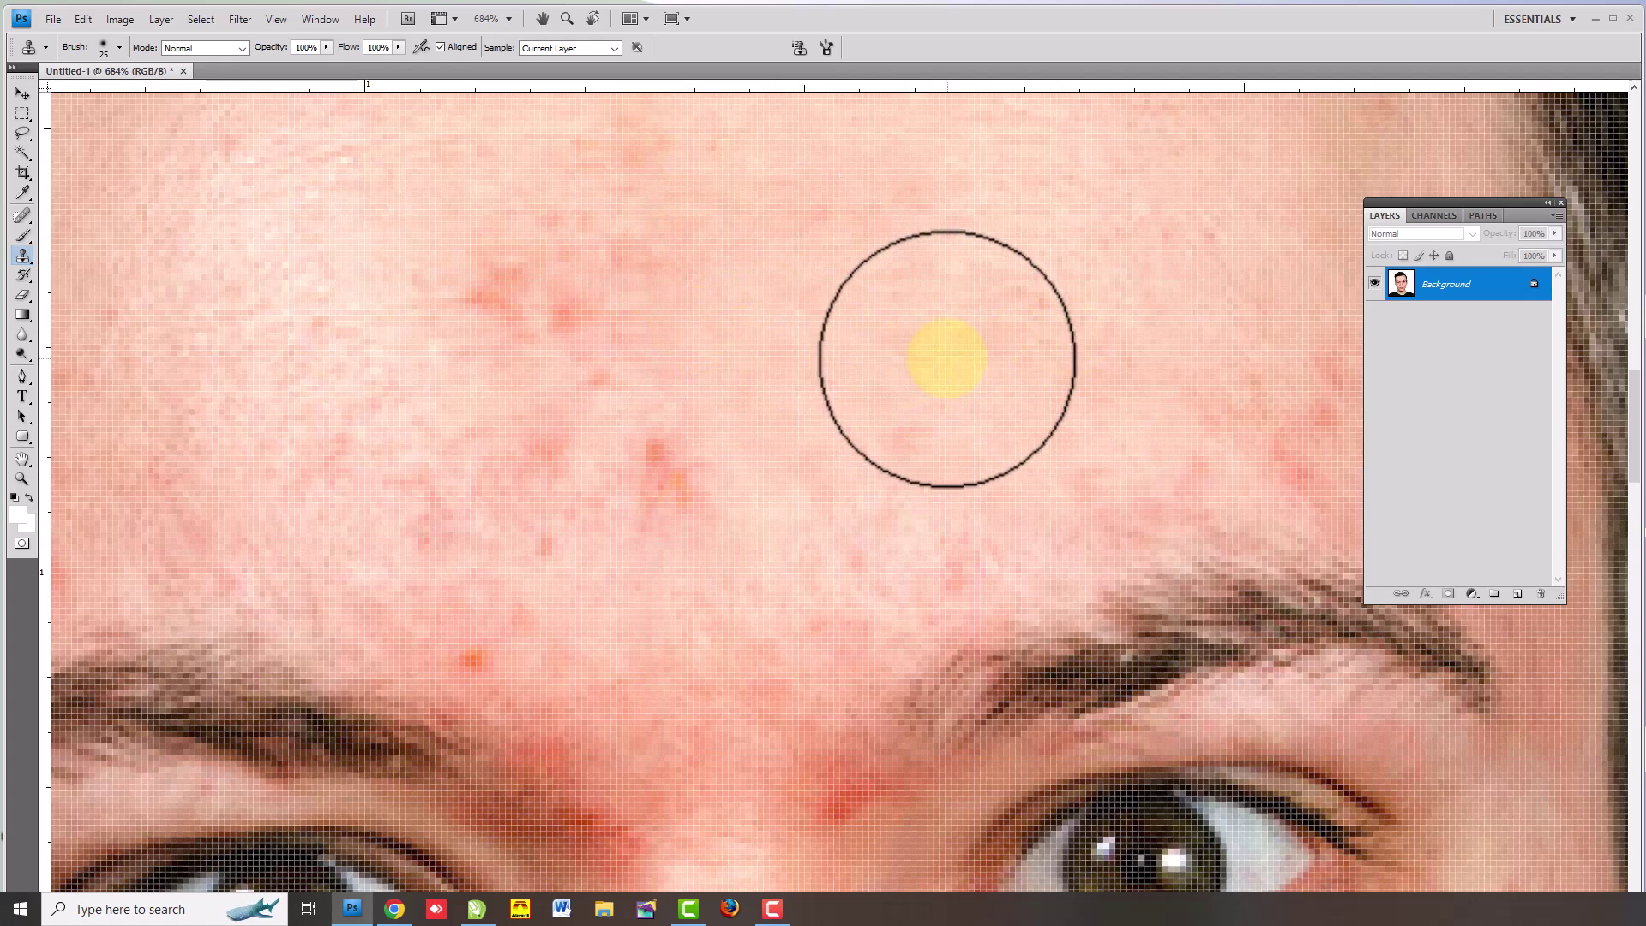
scroll(947, 358, "down", 3, "alt")
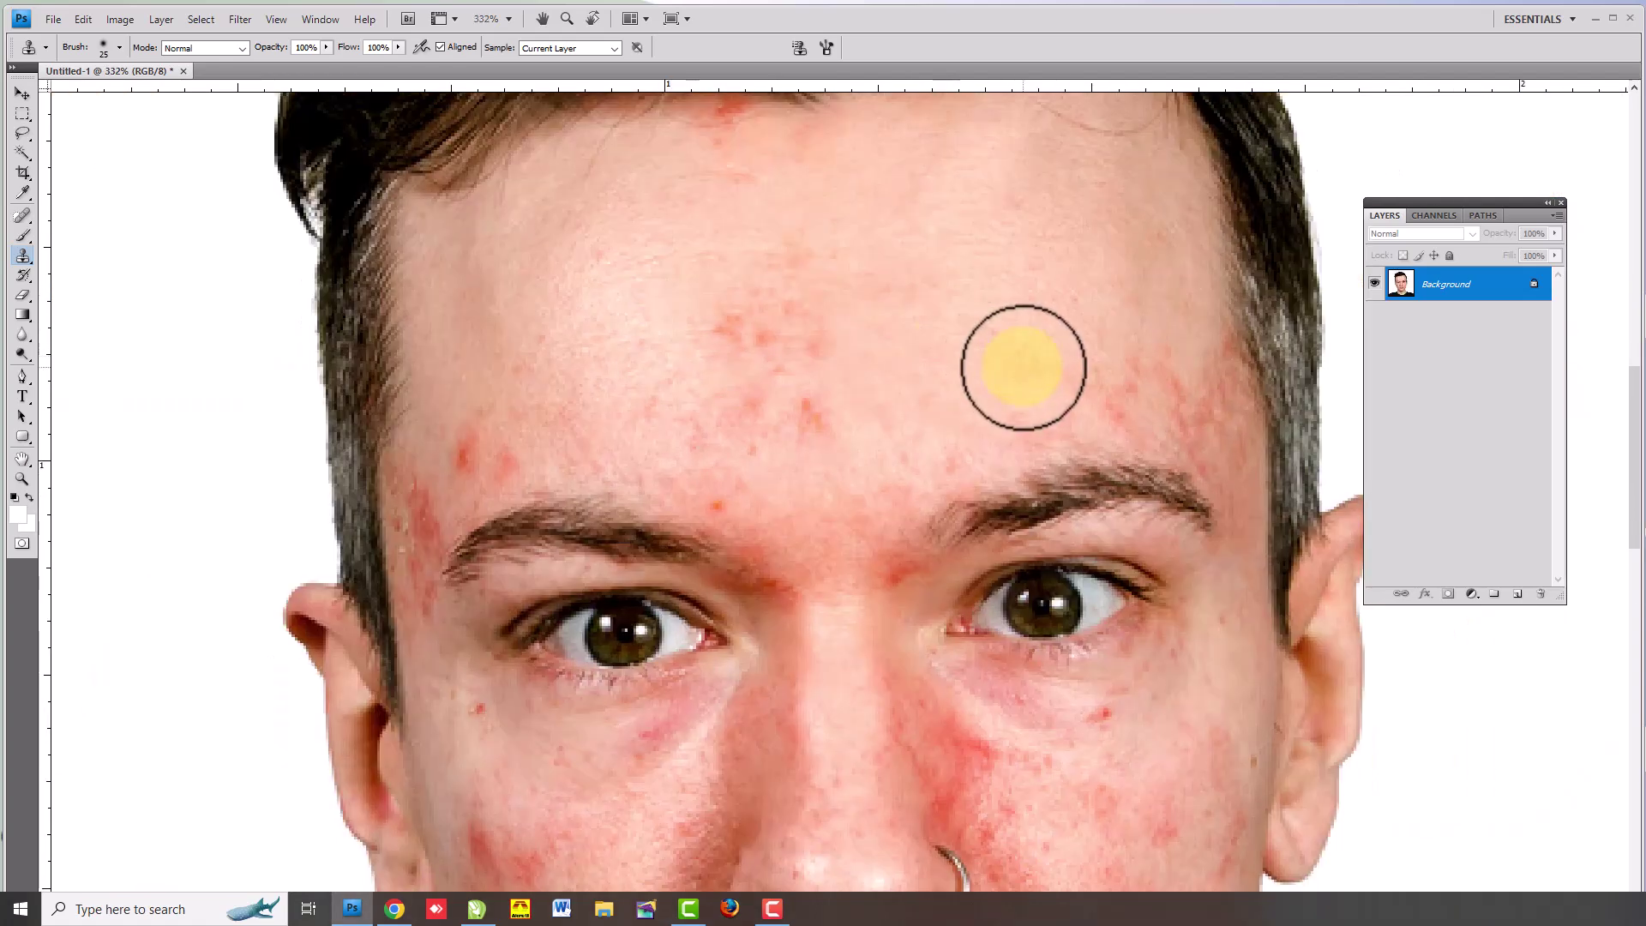
left_click(1023, 367)
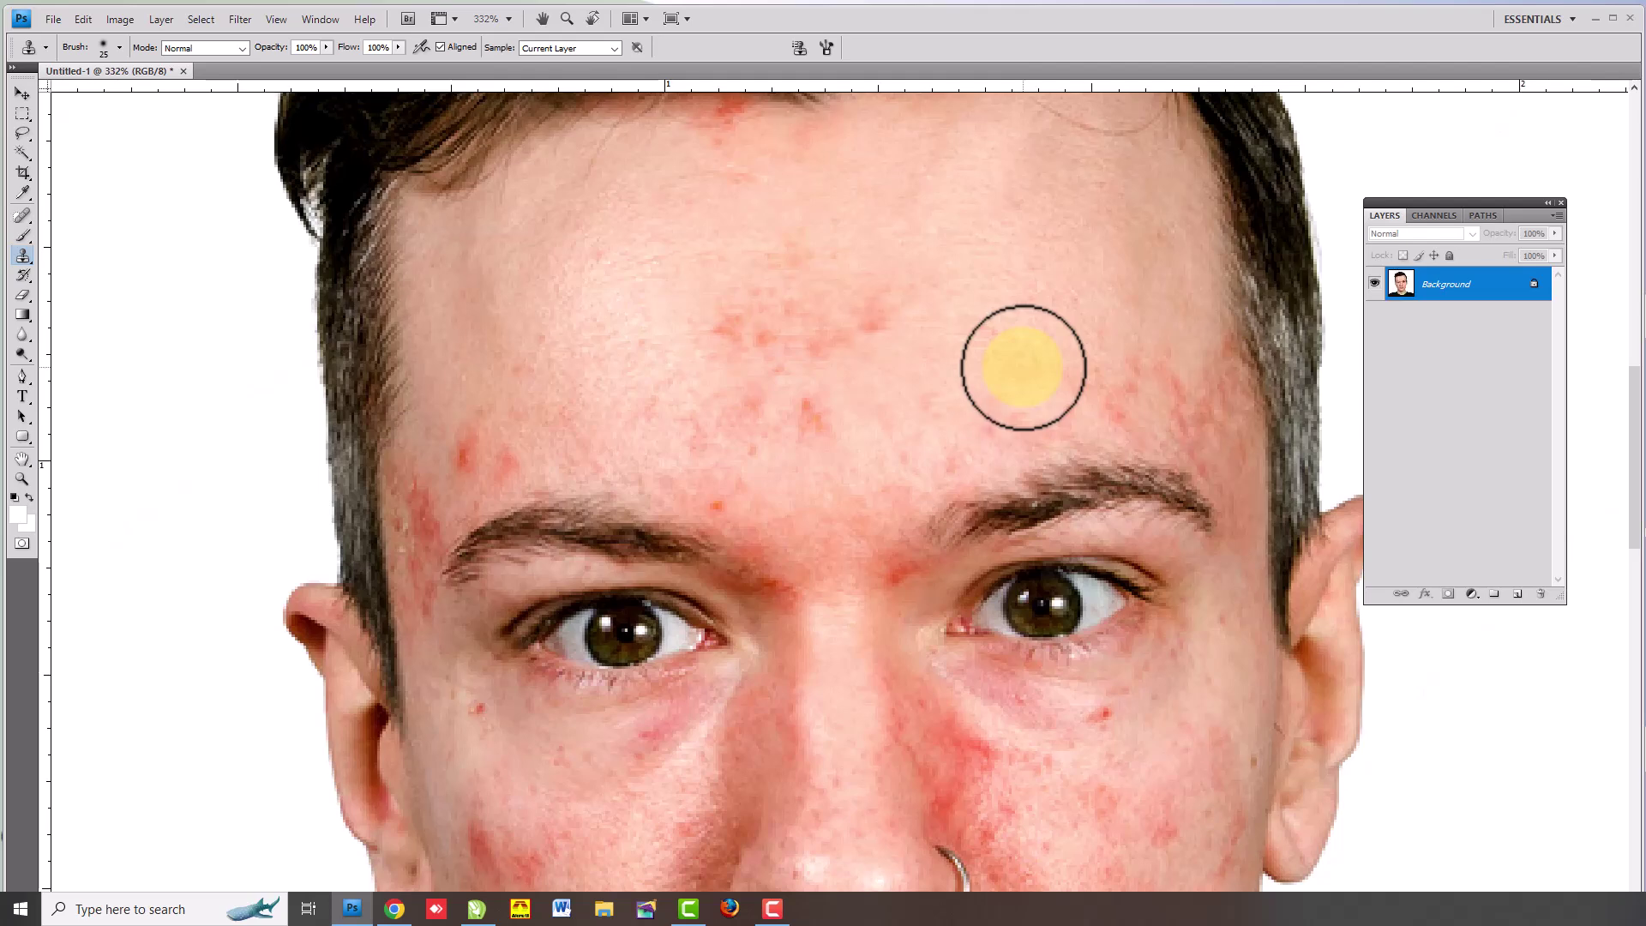
left_click(1023, 367)
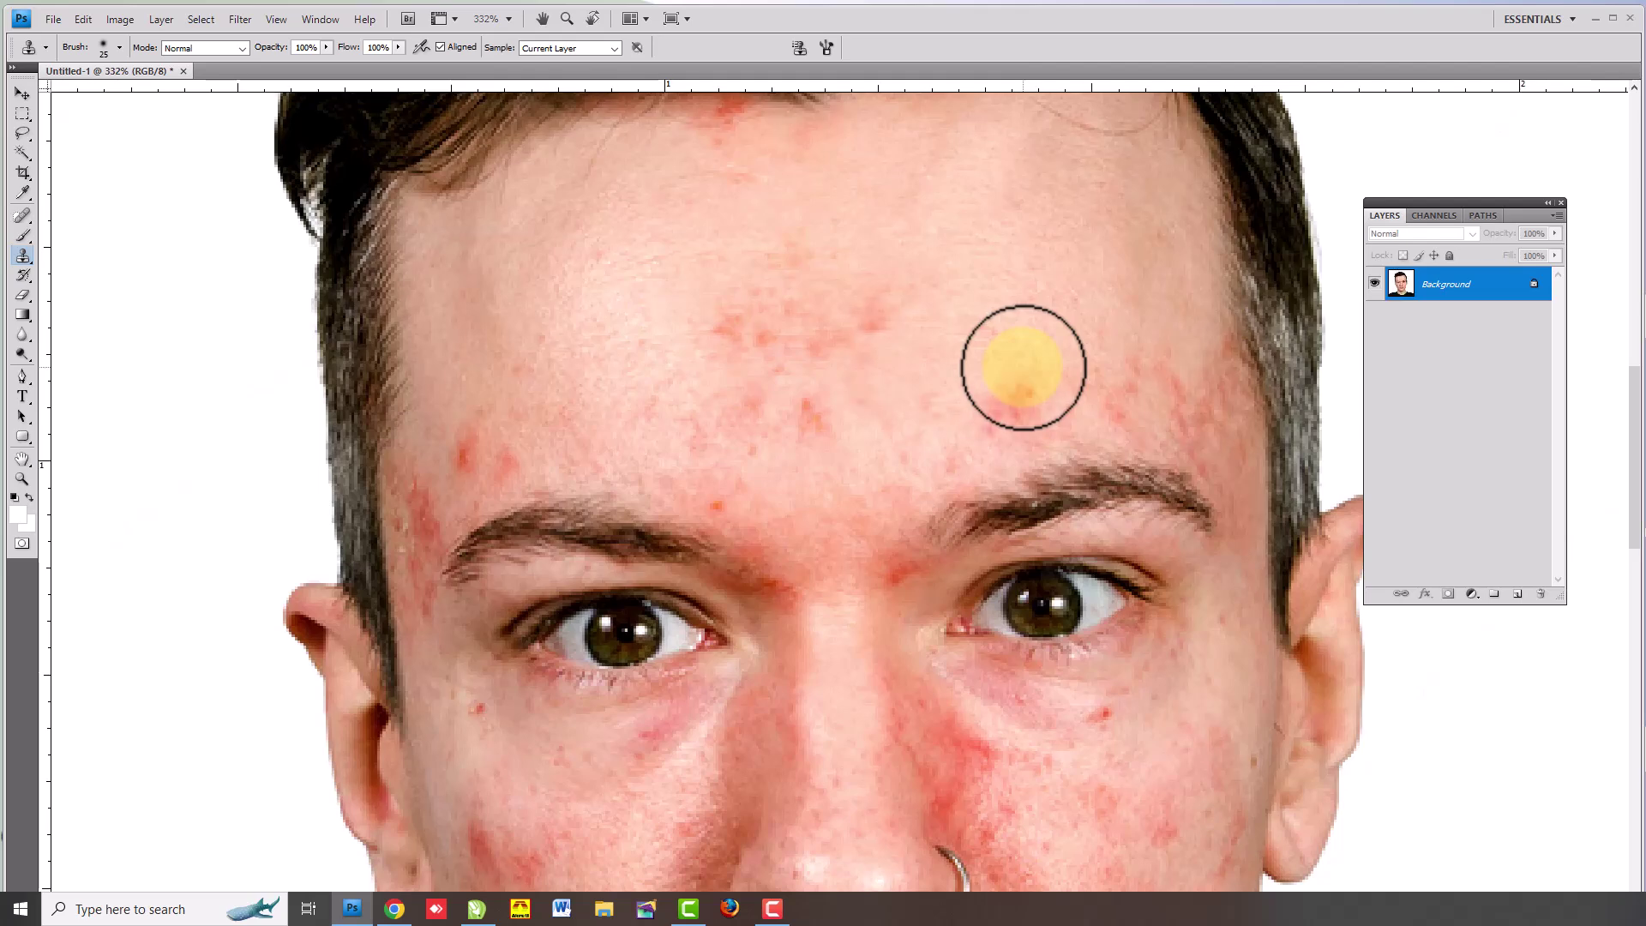
- Undo the last clone fix and zoom out to 170% to see the whole face
key("ctrl+z")
scroll(828, 434, "down", 3)
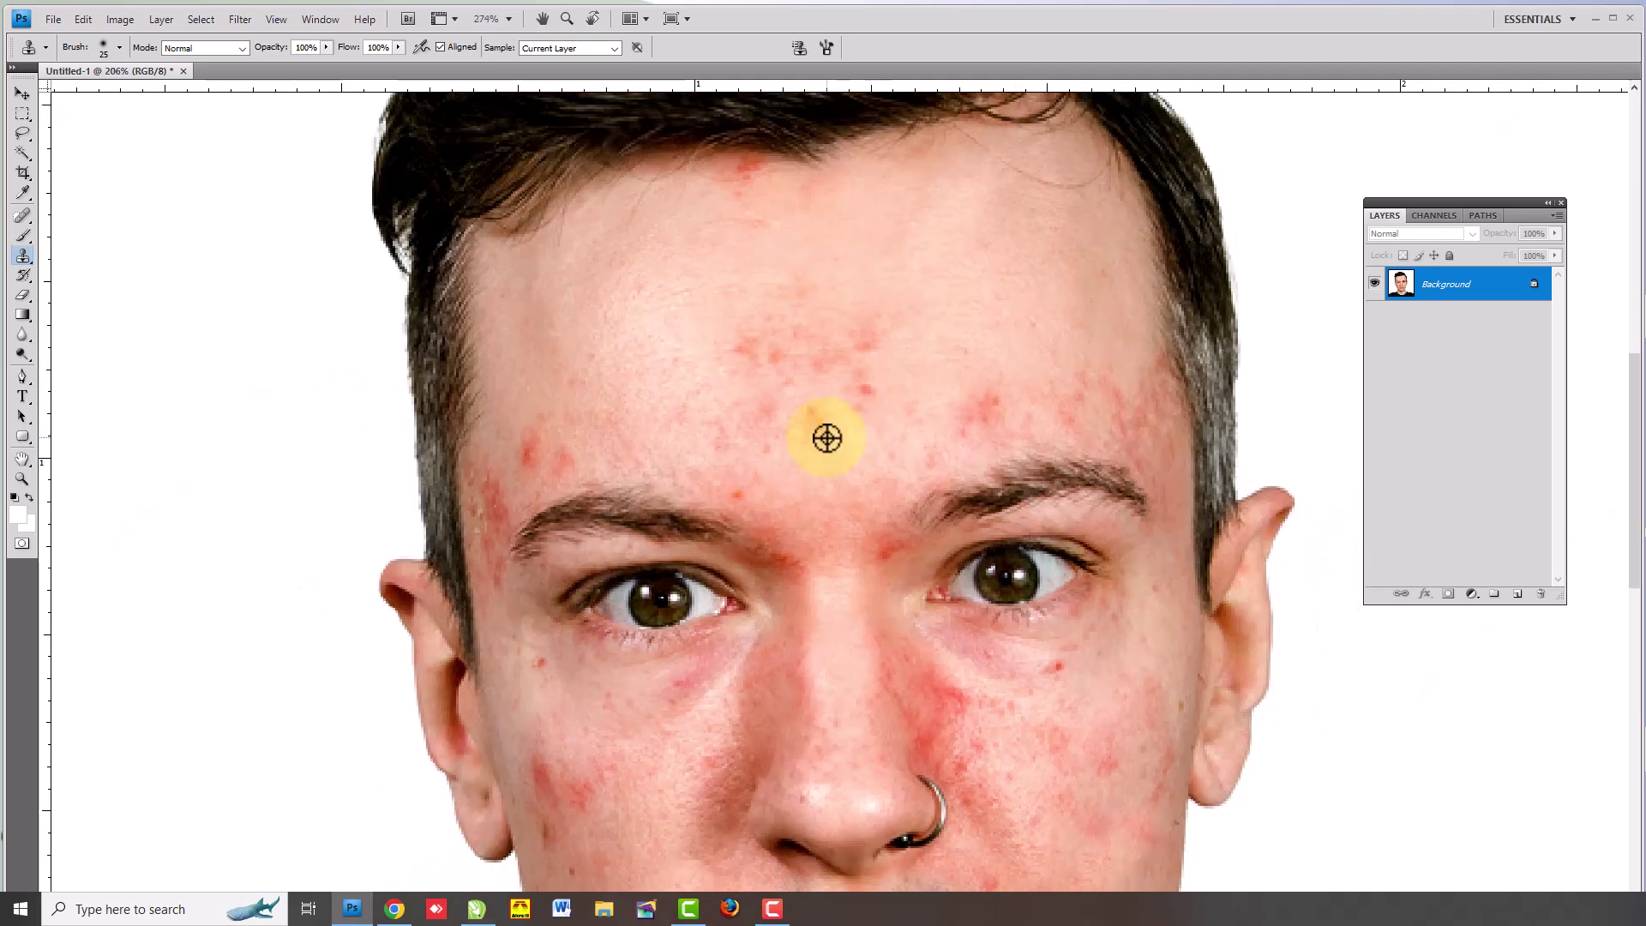
scroll(824, 437, "down", 2)
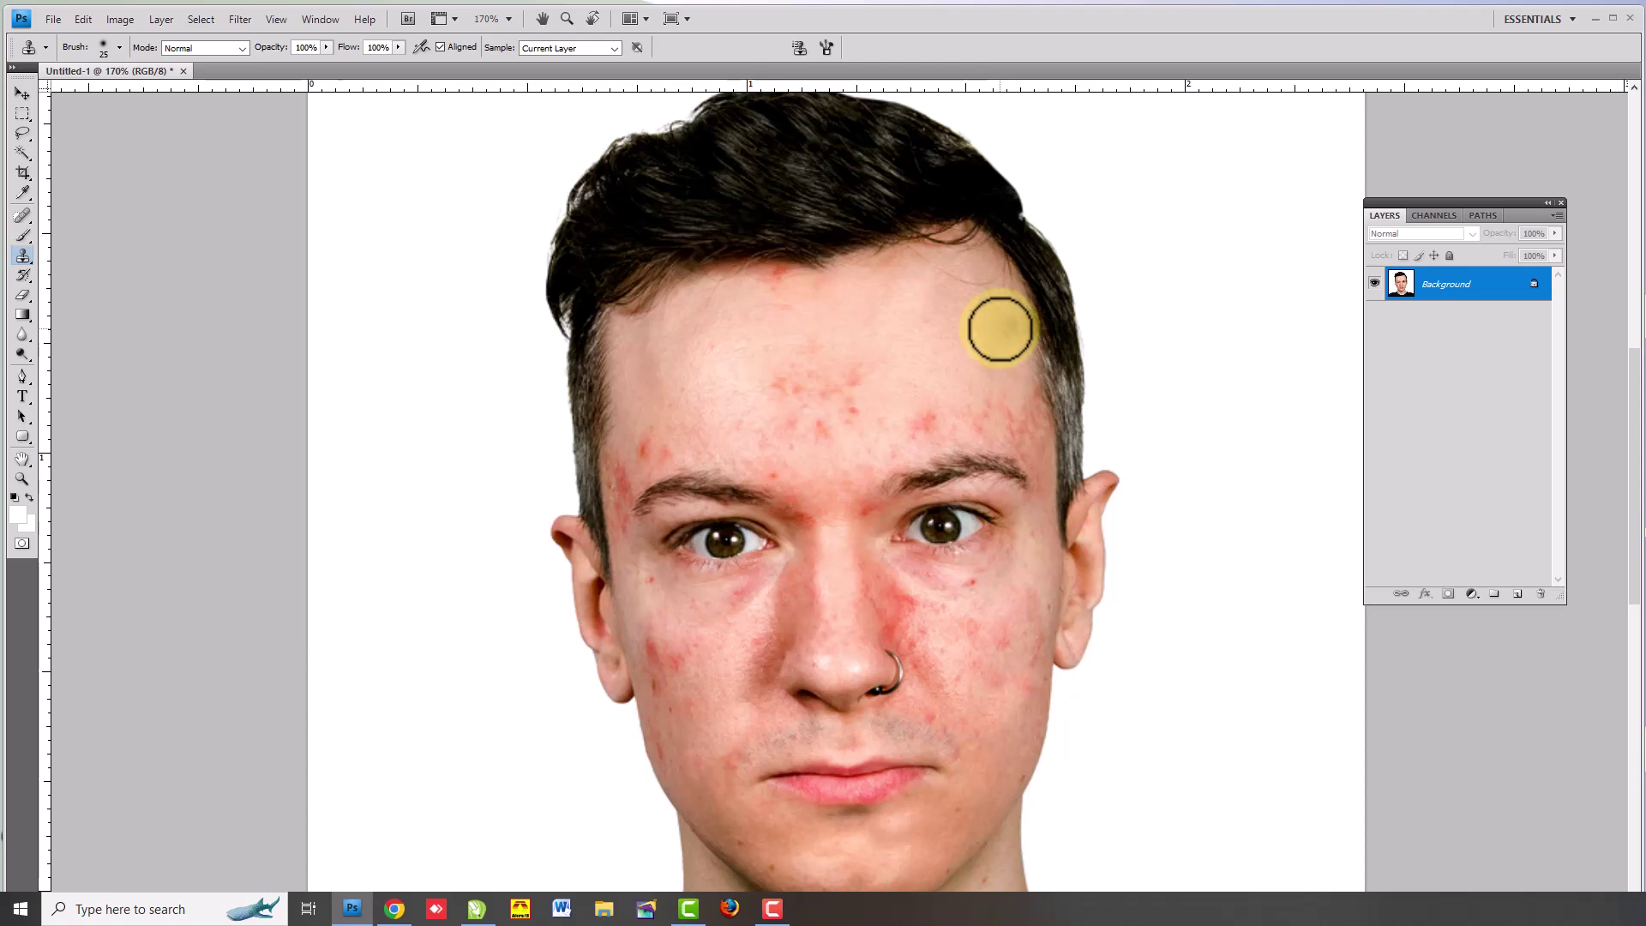
- Create an empty Layer 1 above the Background photo and make it the active layer
double_click(1498, 201)
left_click(1434, 204)
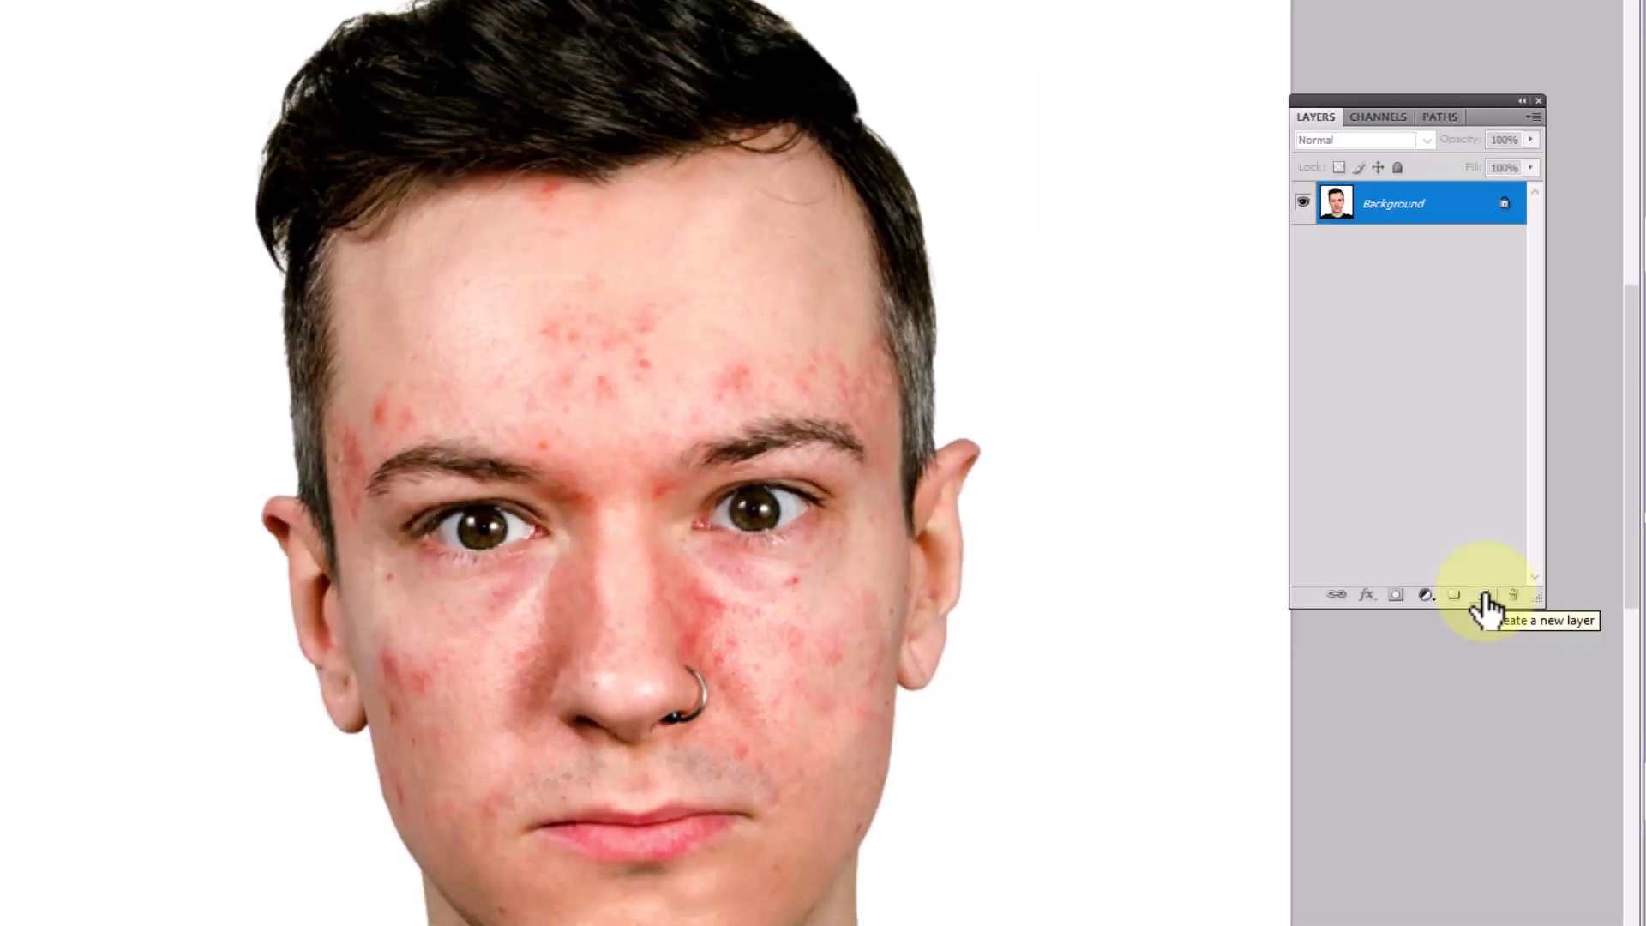
left_click(1518, 594)
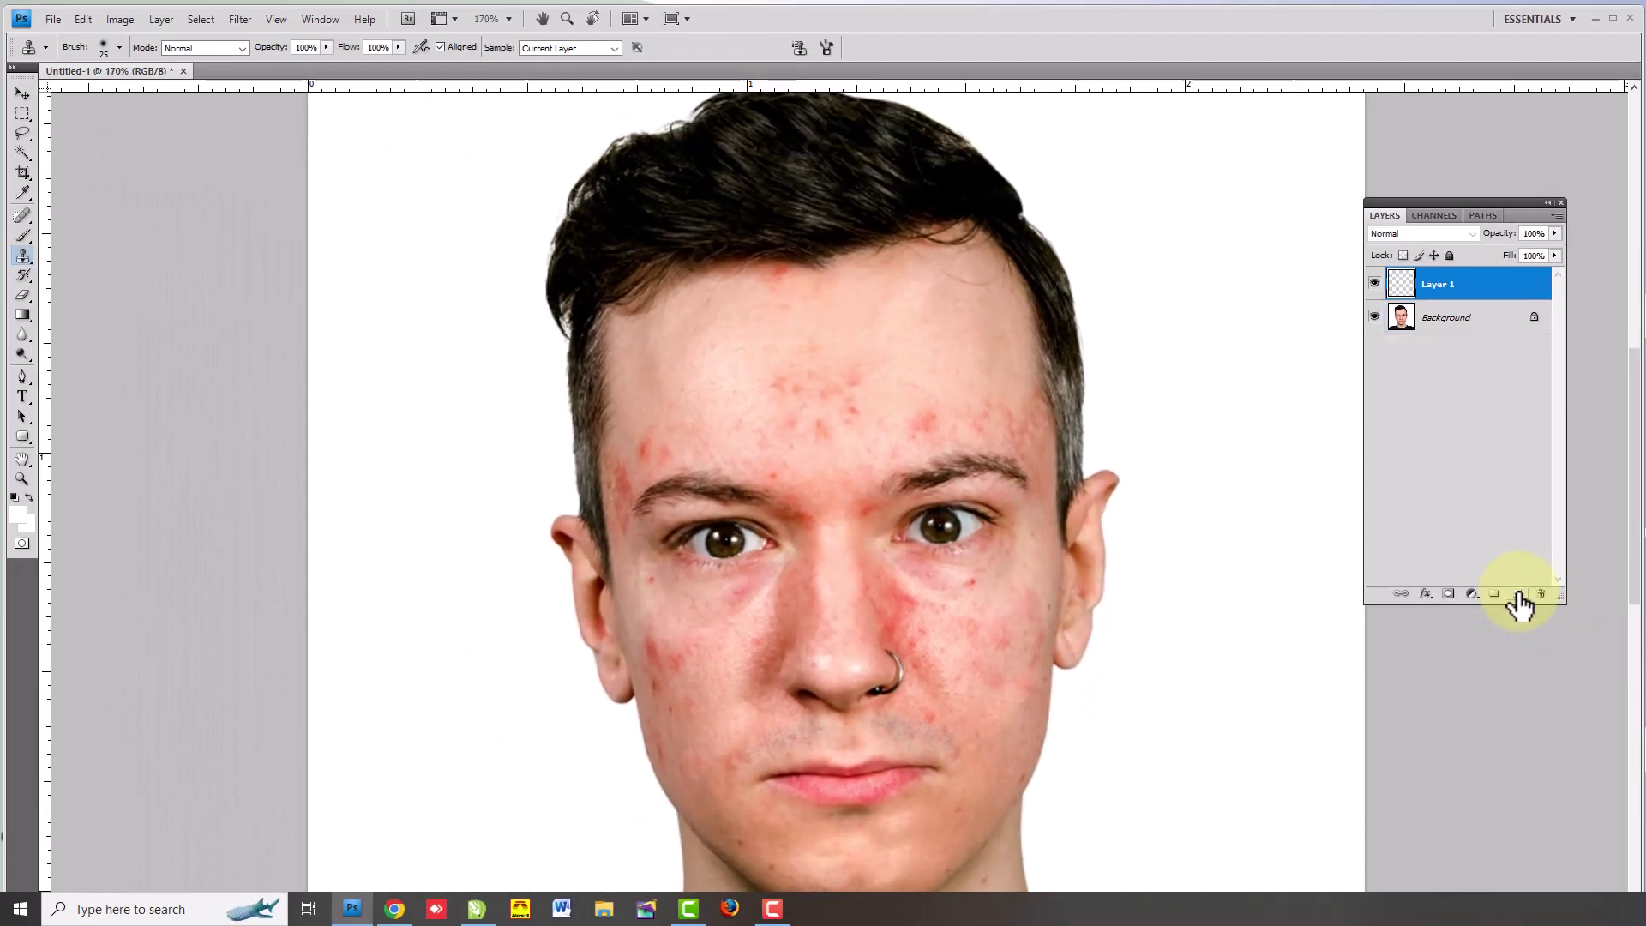
left_click(1467, 291)
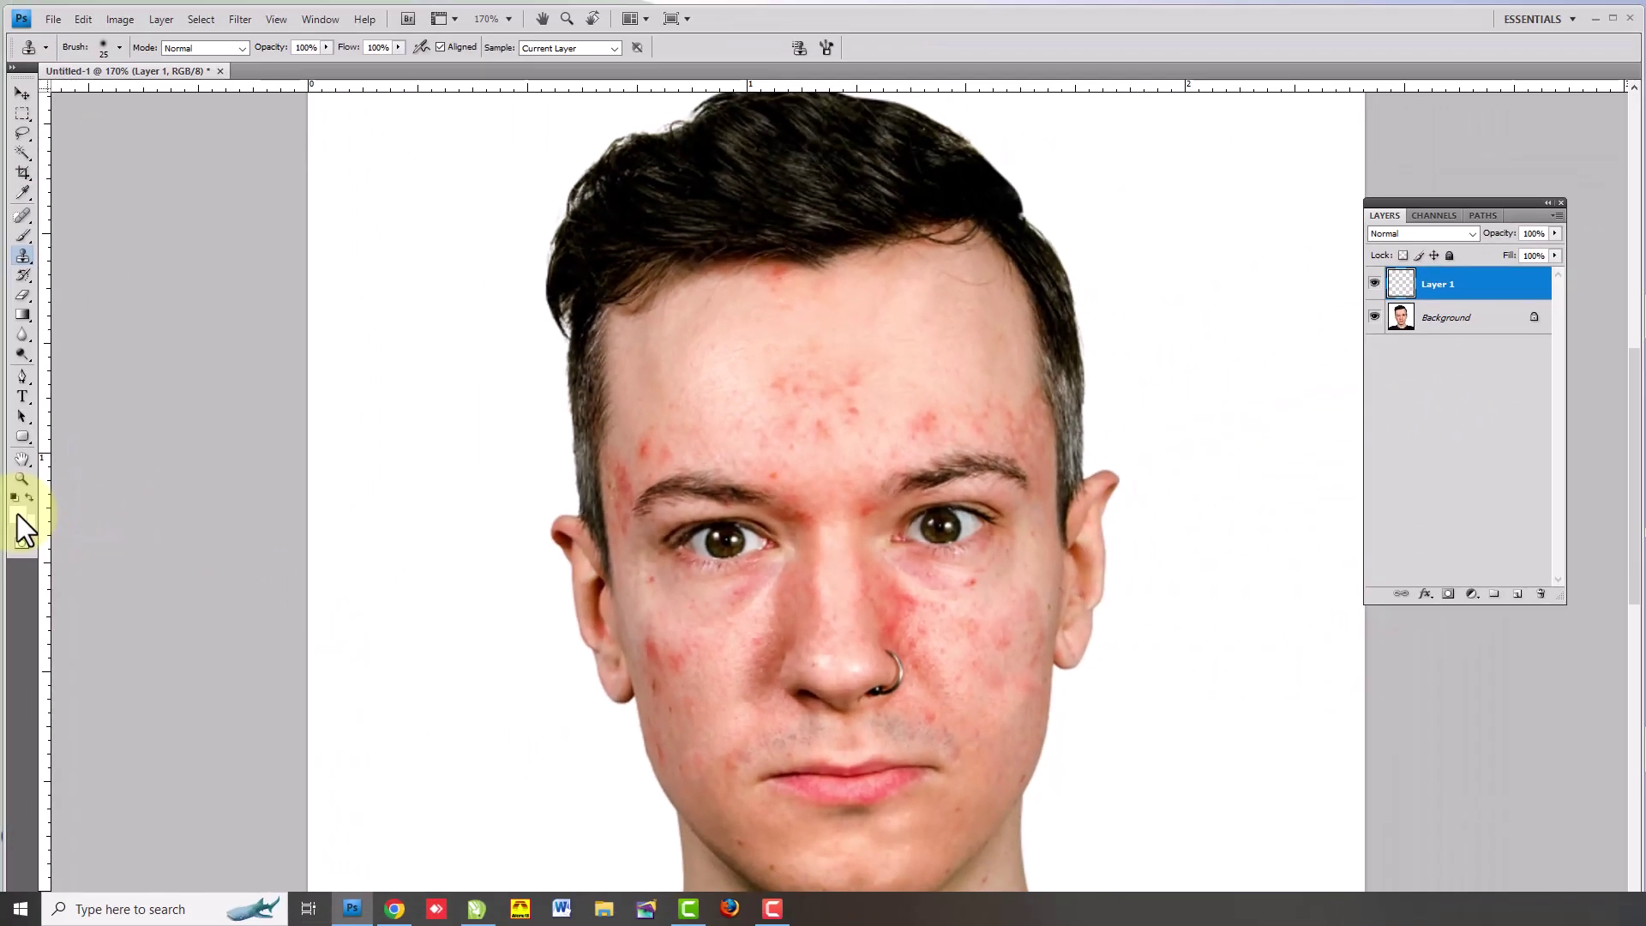
- Sample the forehead skin into the foreground colour as ffcdb6 and accept it
left_click(18, 514)
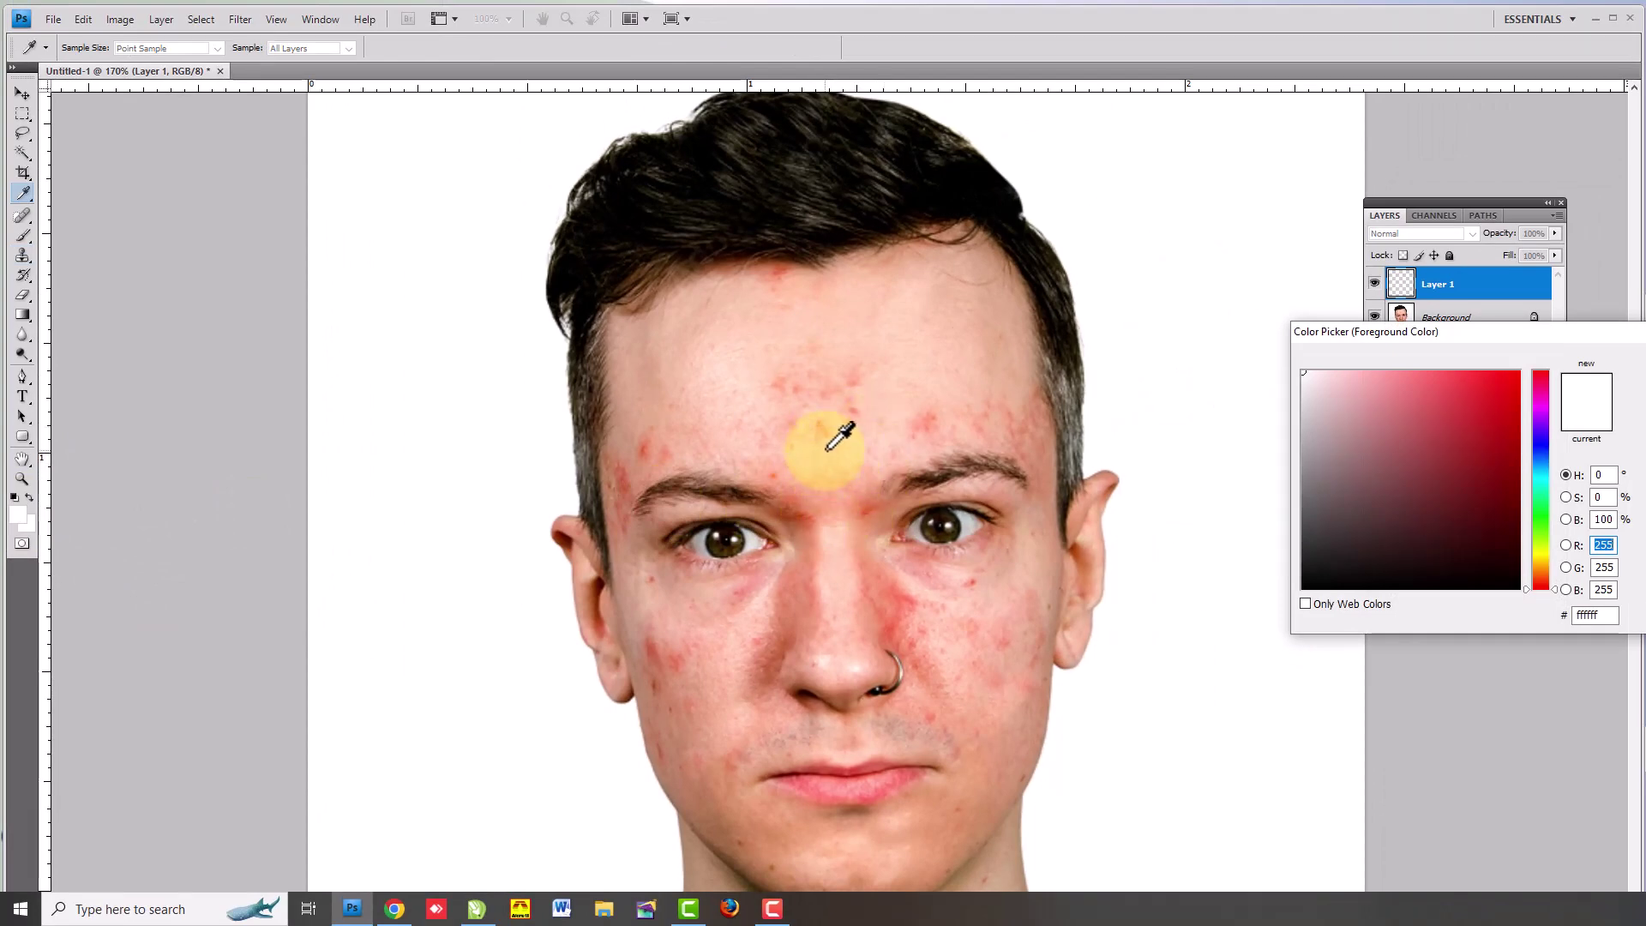
left_click(827, 452)
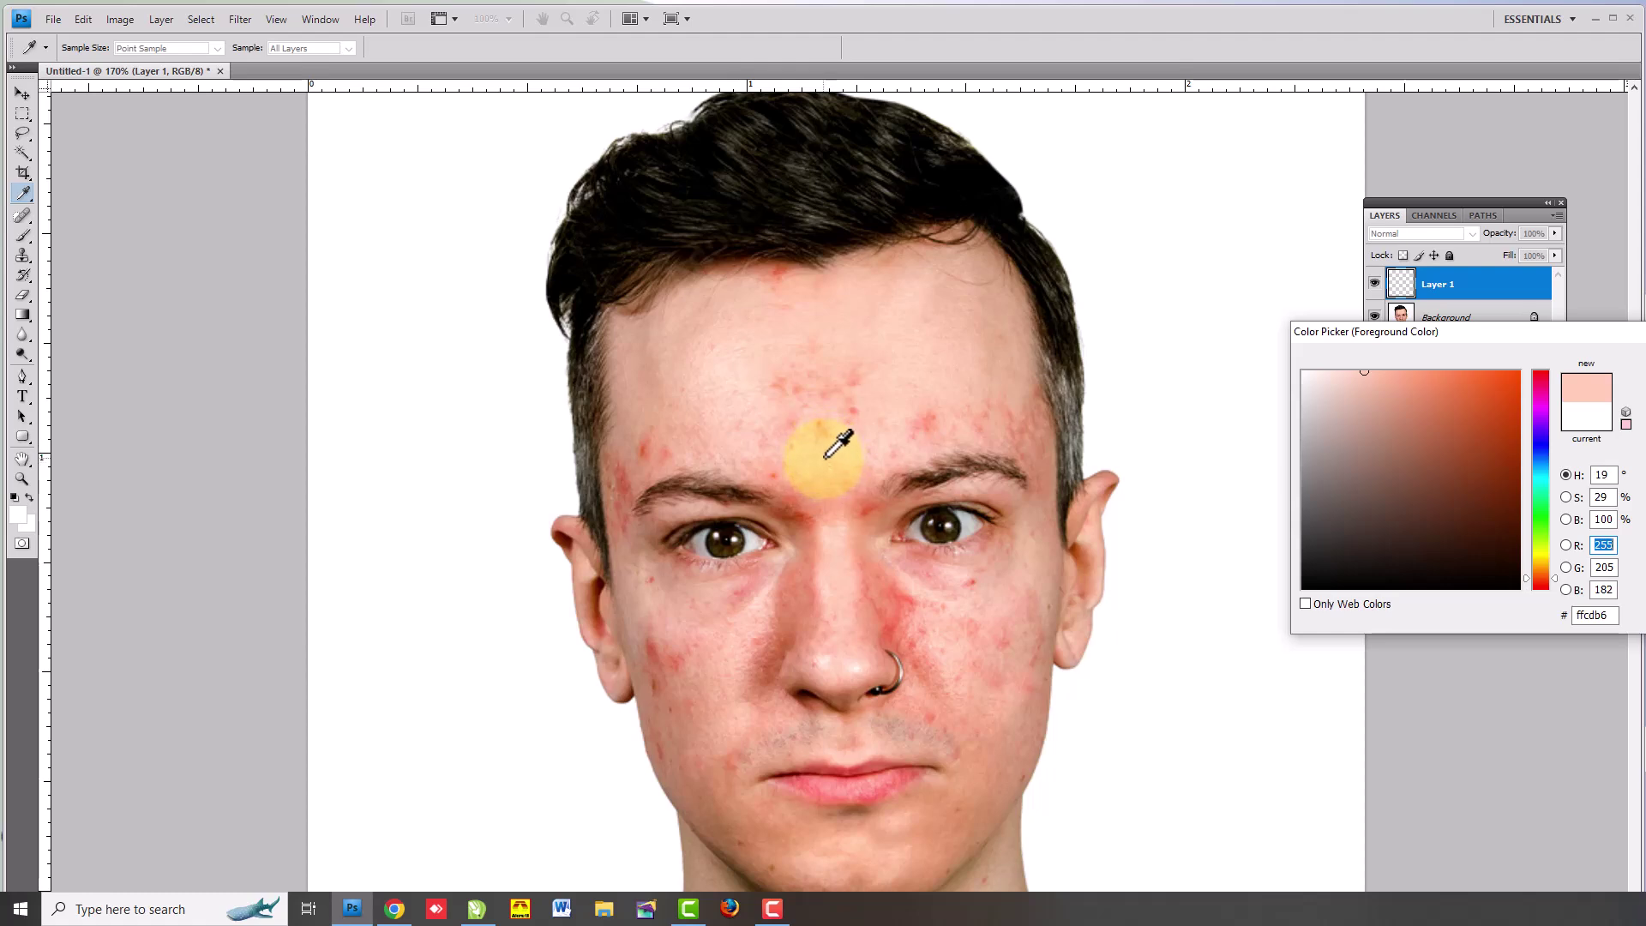
left_click_drag(1600, 331, 1398, 300)
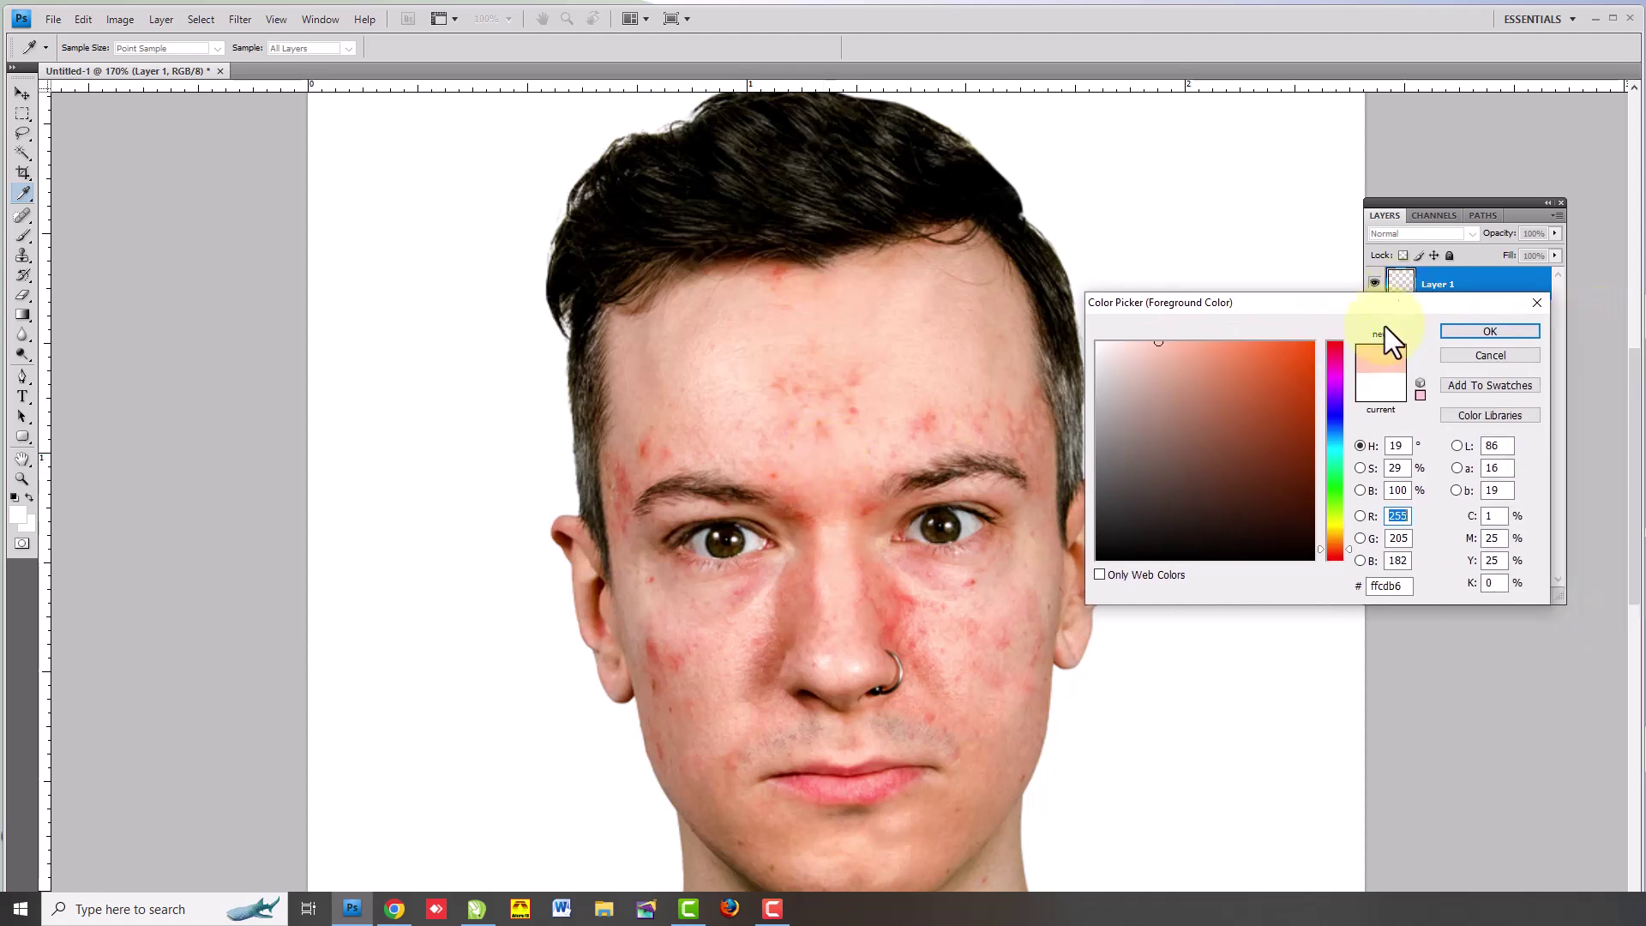
left_click(1492, 331)
key("s")
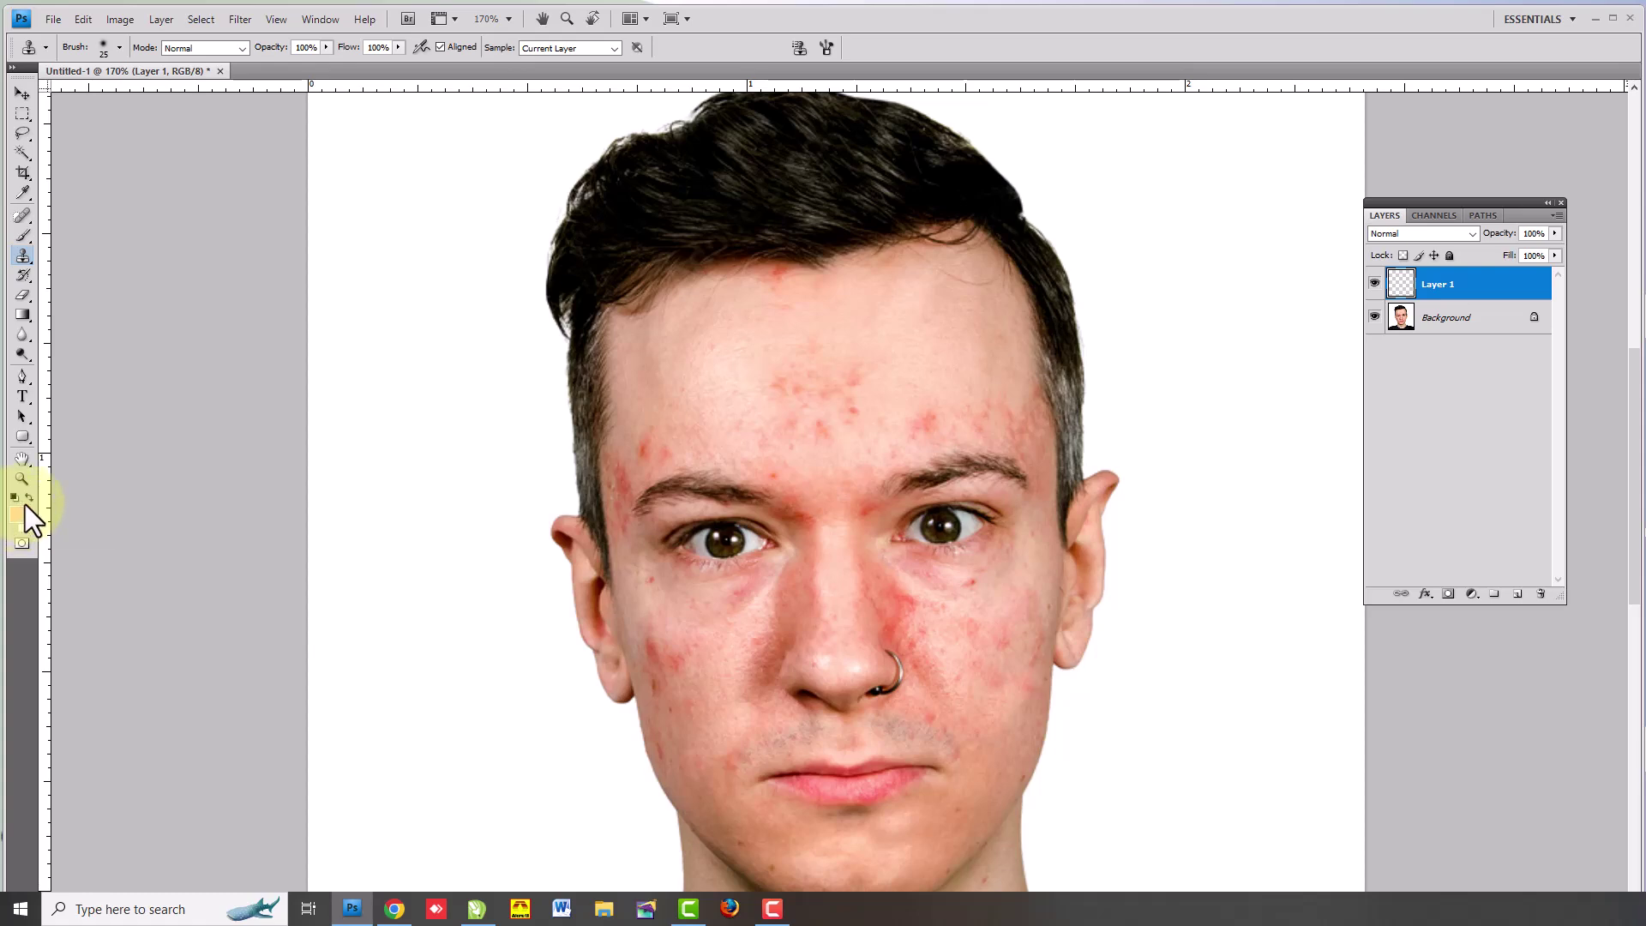
- Switch to the Brush and resample the light skin tone from the forehead
left_click(23, 235)
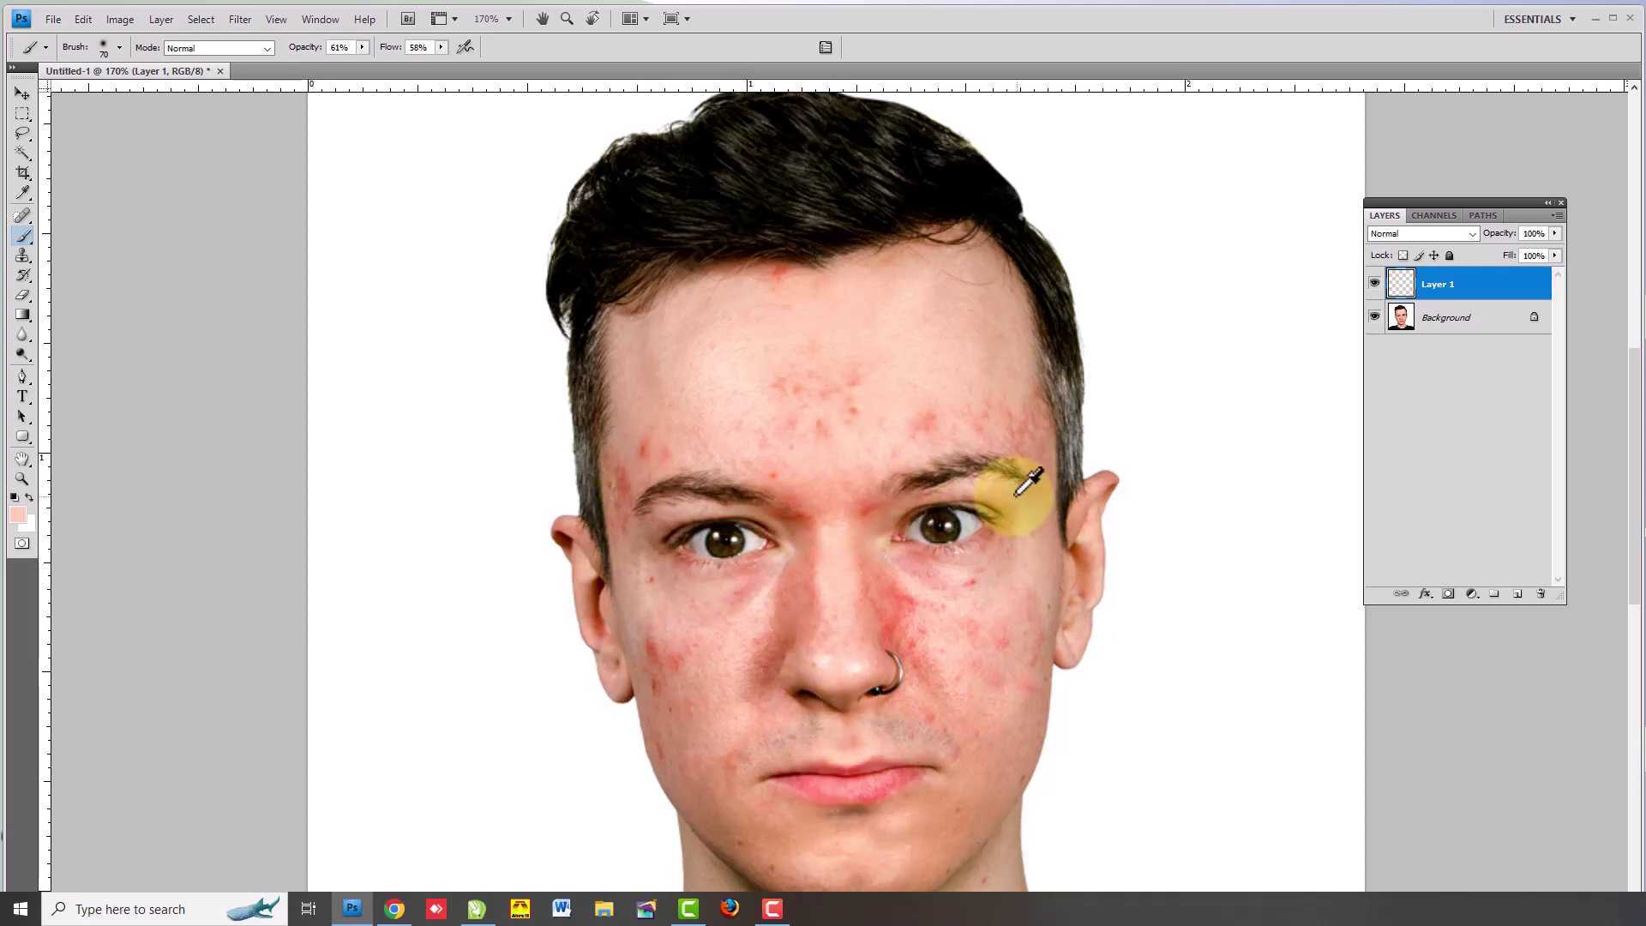
left_click(949, 517)
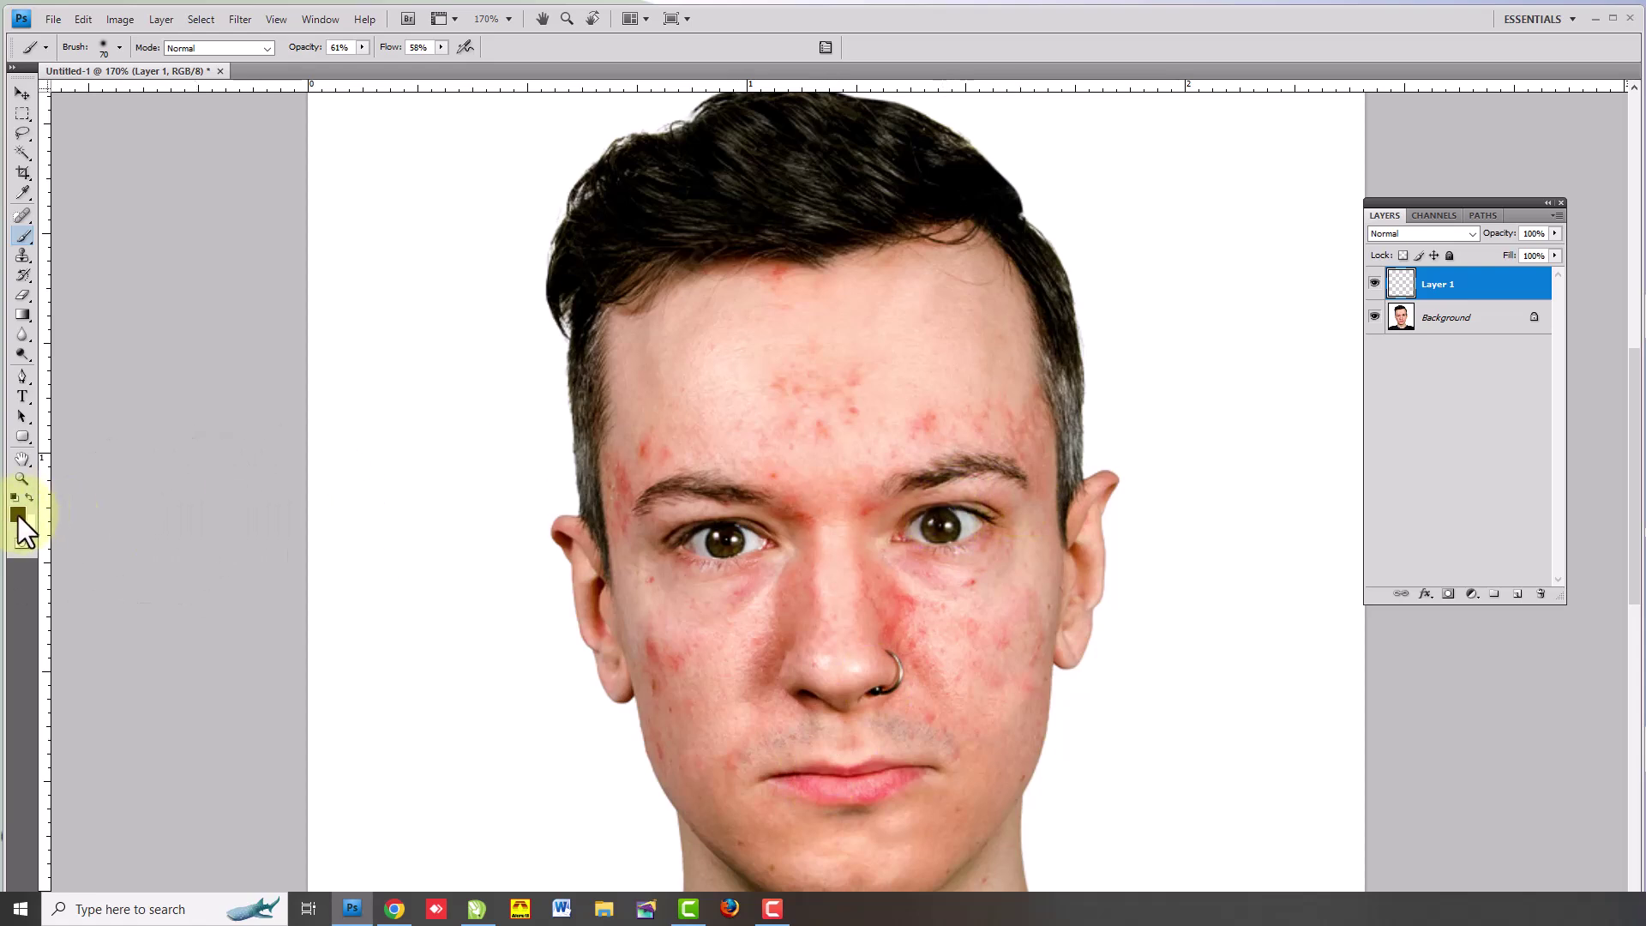
left_click(907, 370, "alt")
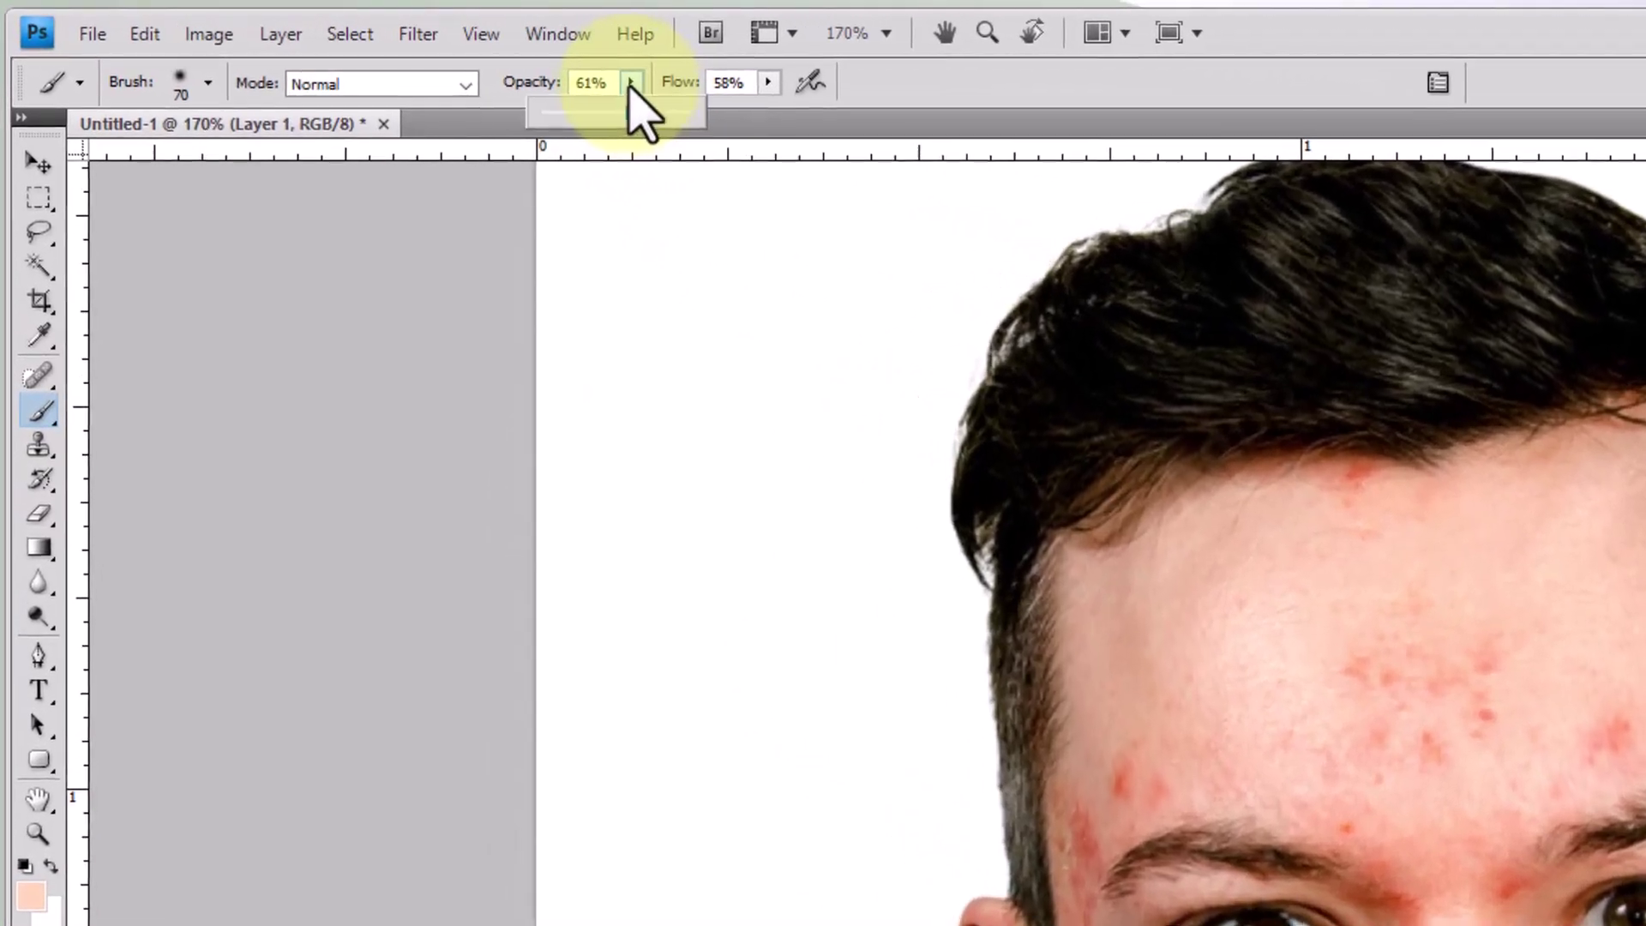
- Set brush opacity to 72%, flow to 73%, and choose a soft 45-pixel preset
left_click(361, 48)
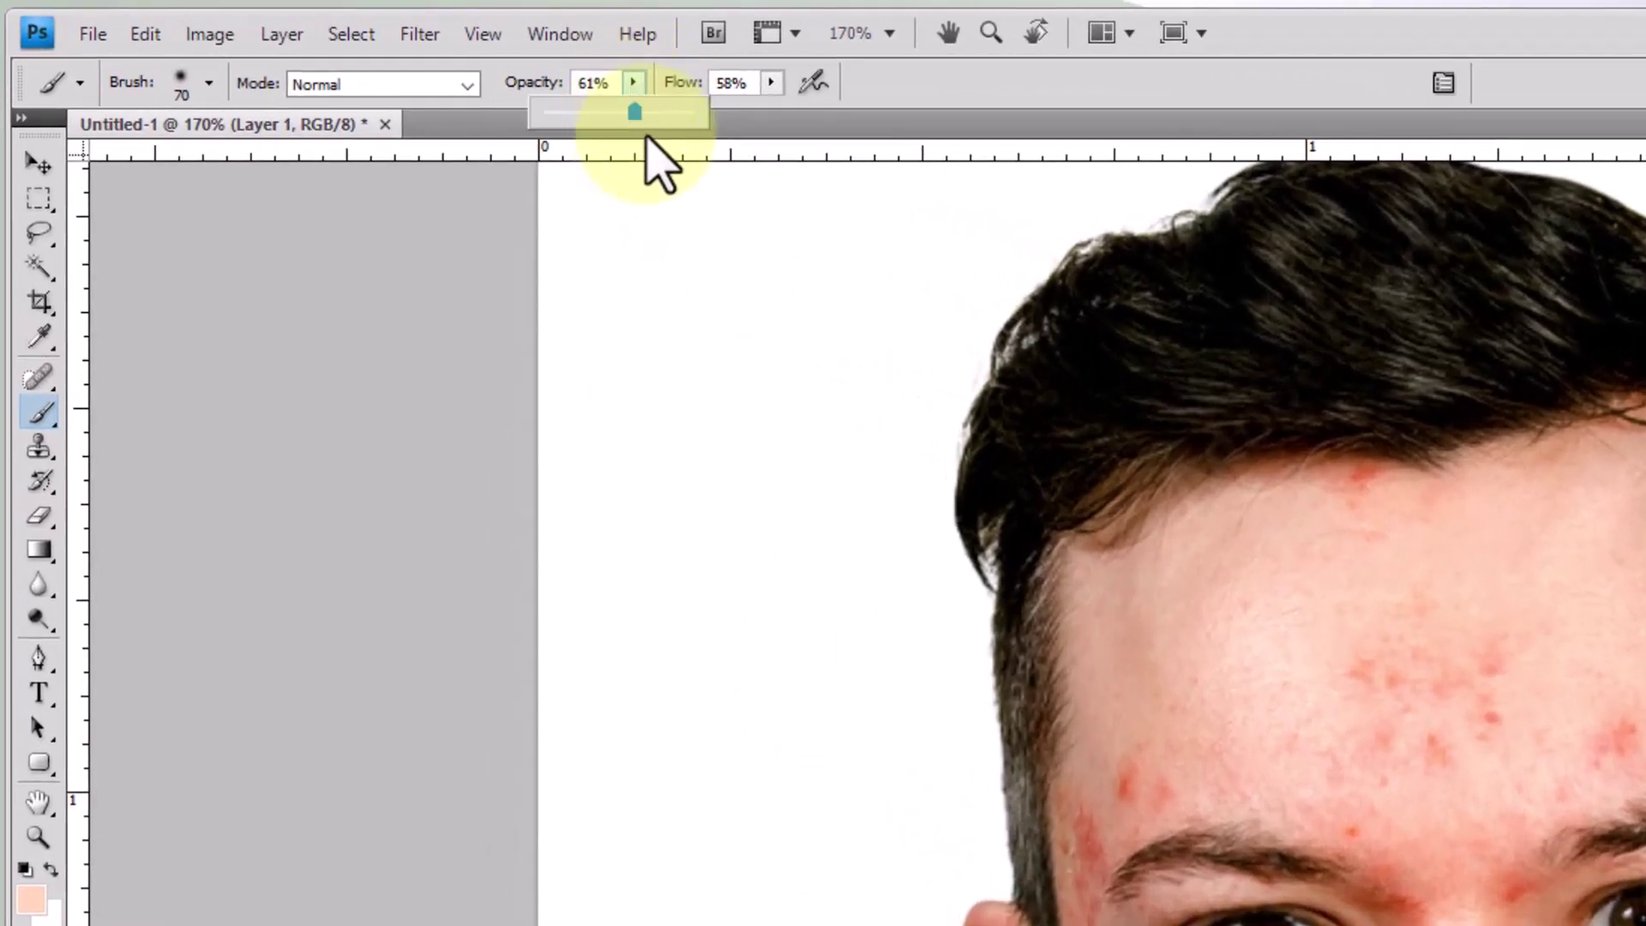
left_click_drag(636, 112, 650, 113)
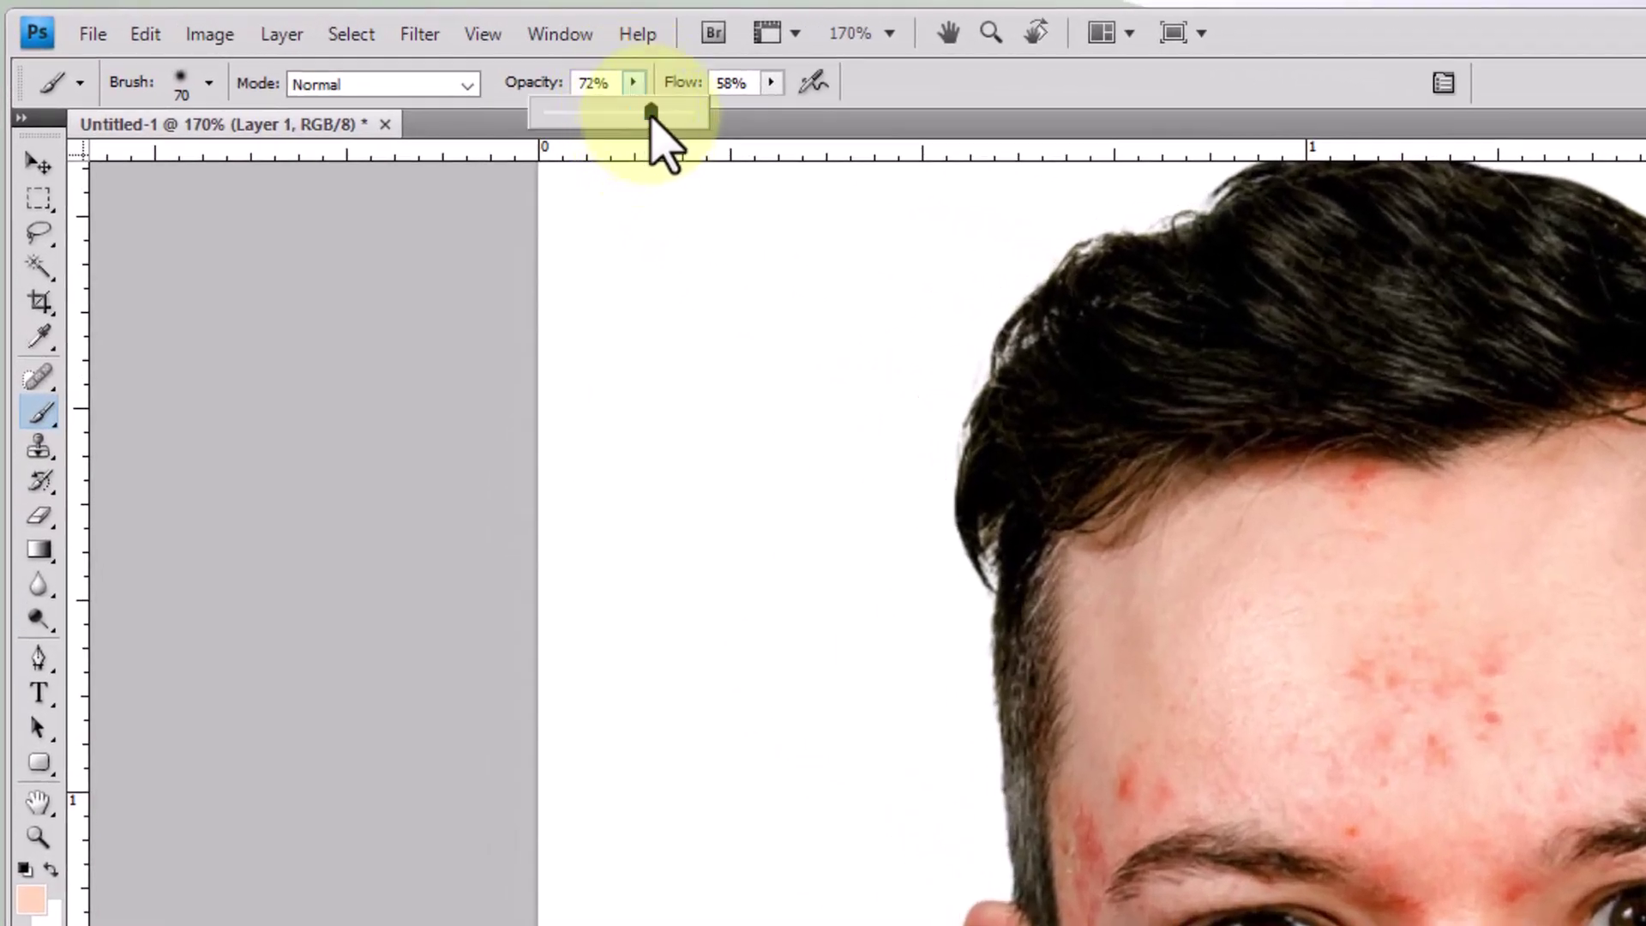
left_click(771, 82)
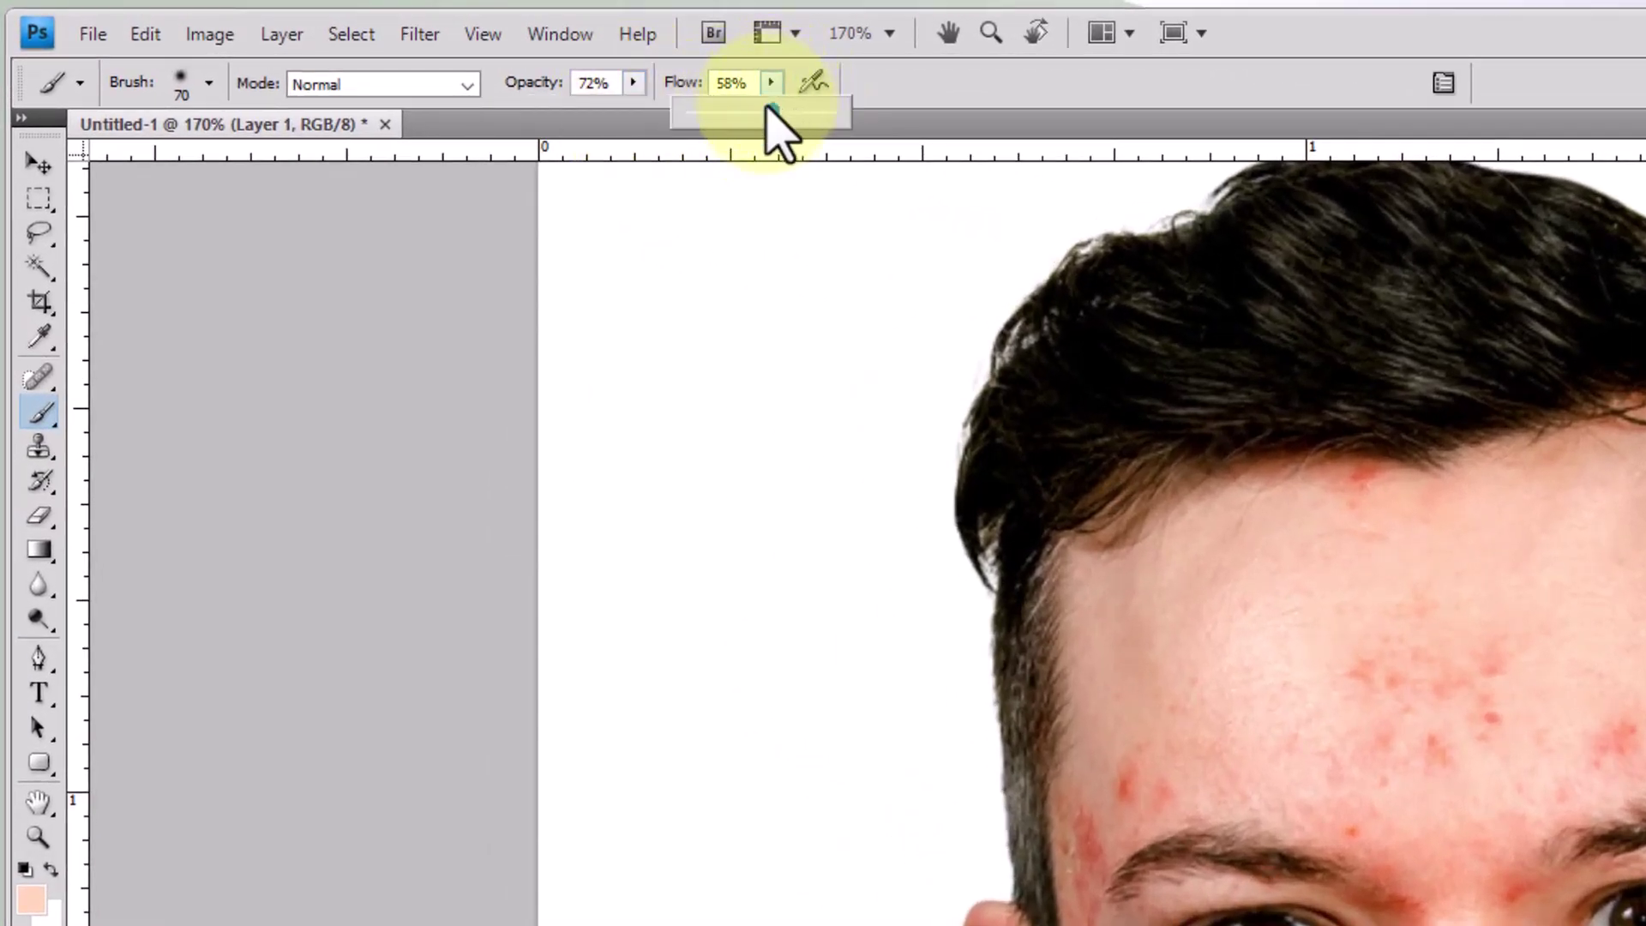
left_click(795, 112)
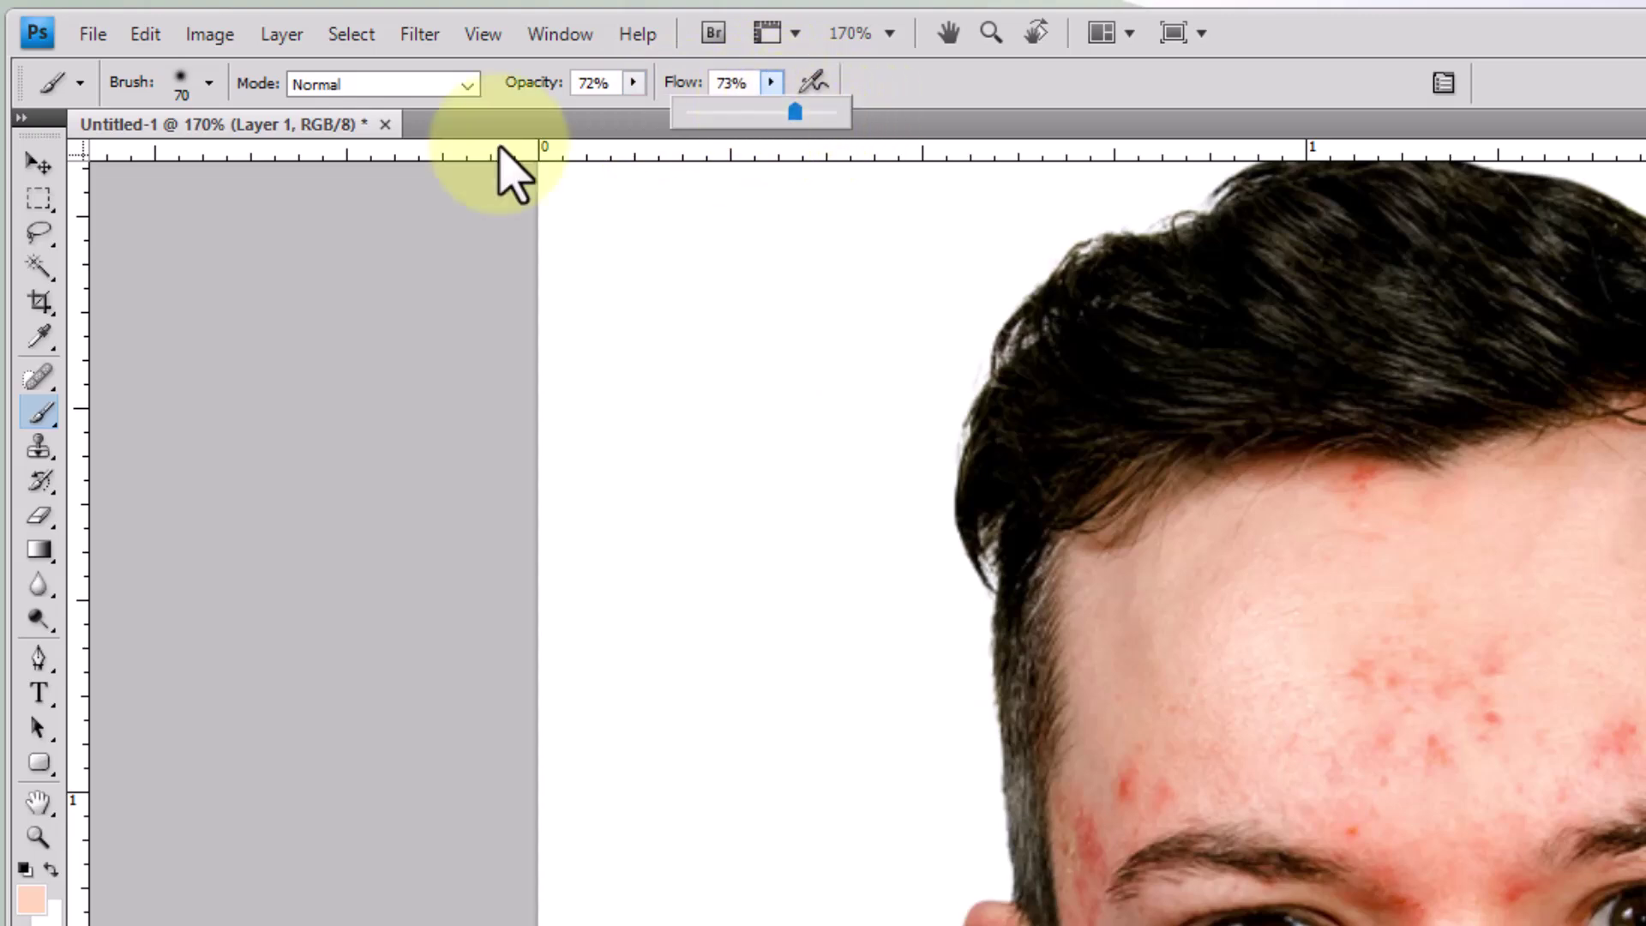
left_click(210, 84)
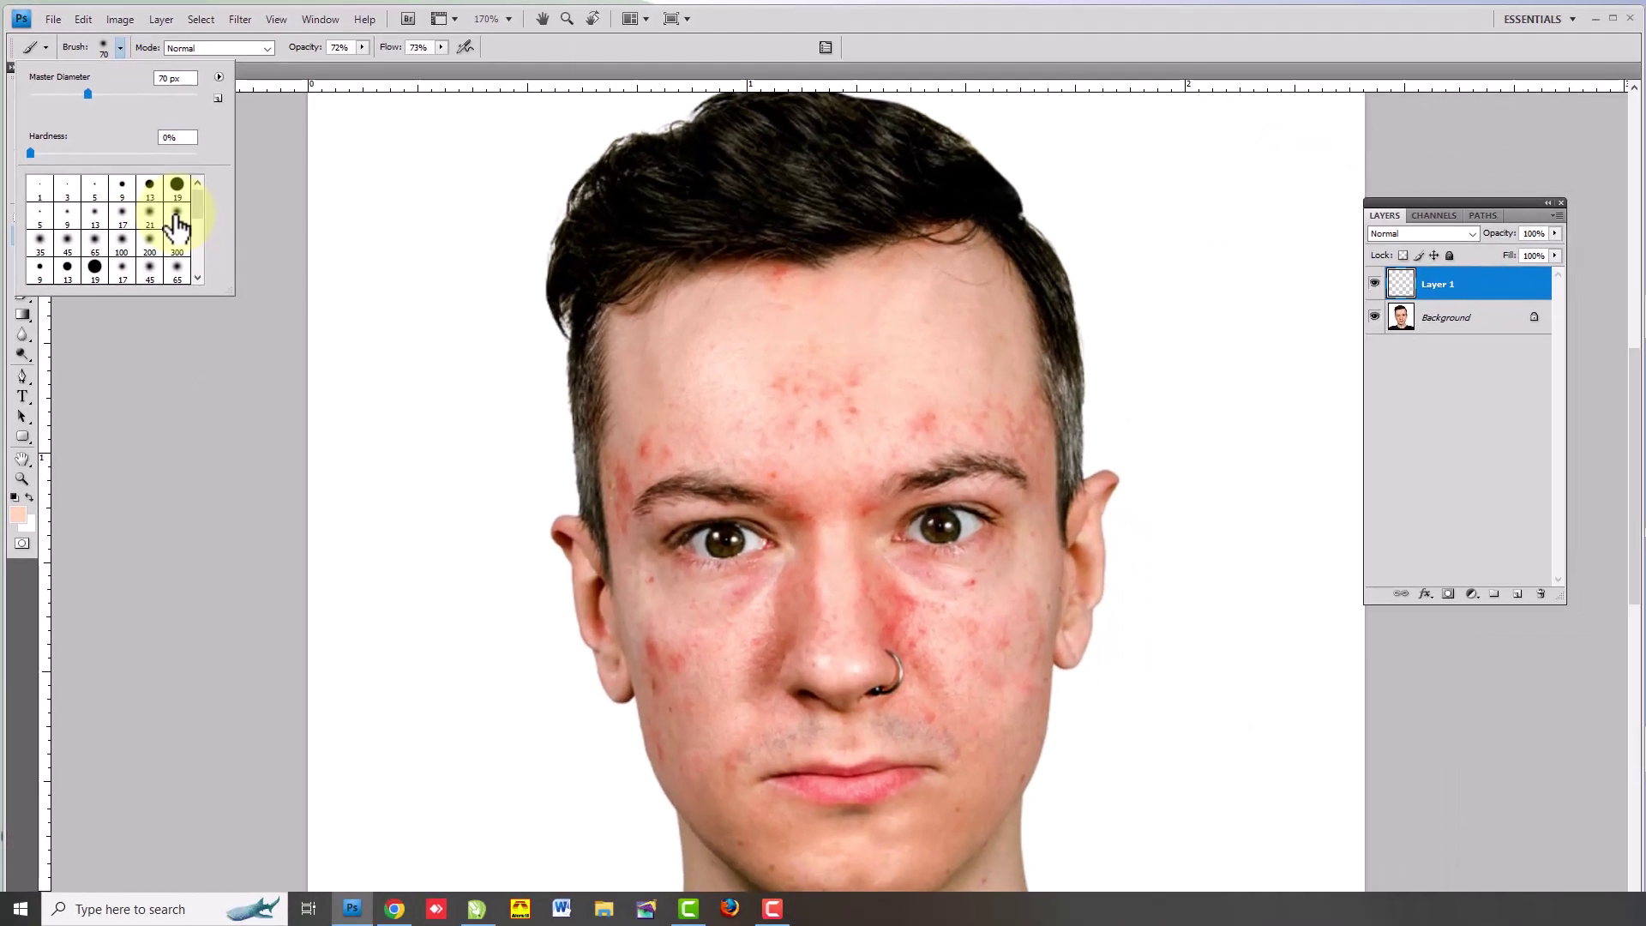
double_click(310, 377)
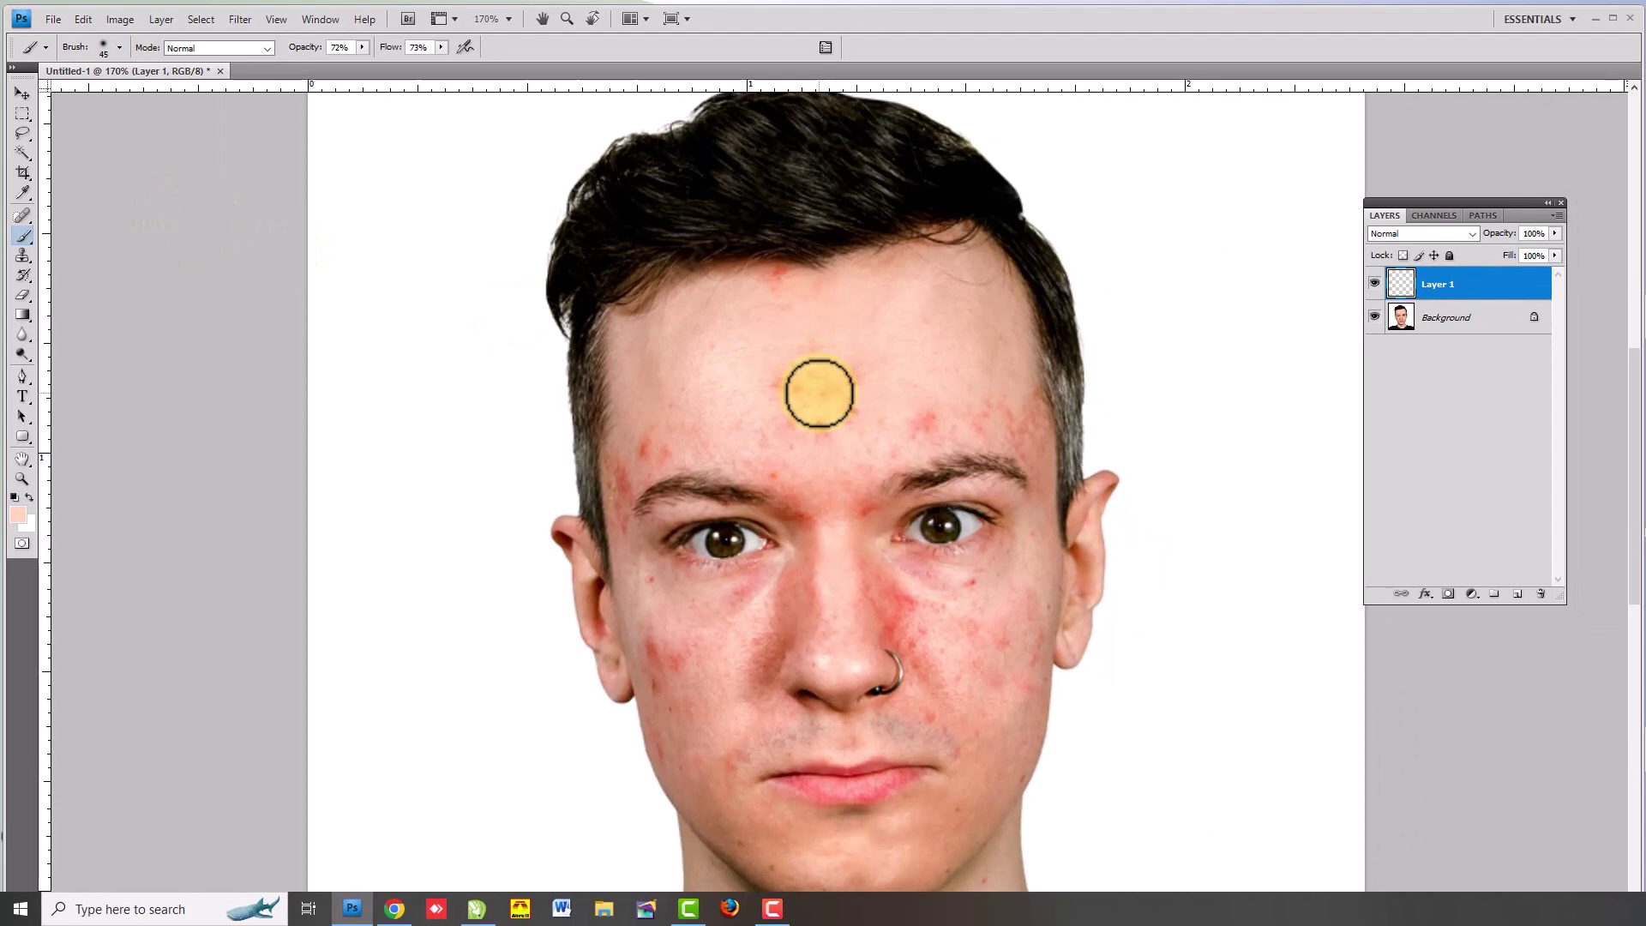
- Enlarge the brush to 90 pixels and test a skin-tone stroke over the forehead spots
key("bracketright")
key("bracketright")
key("bracketright")
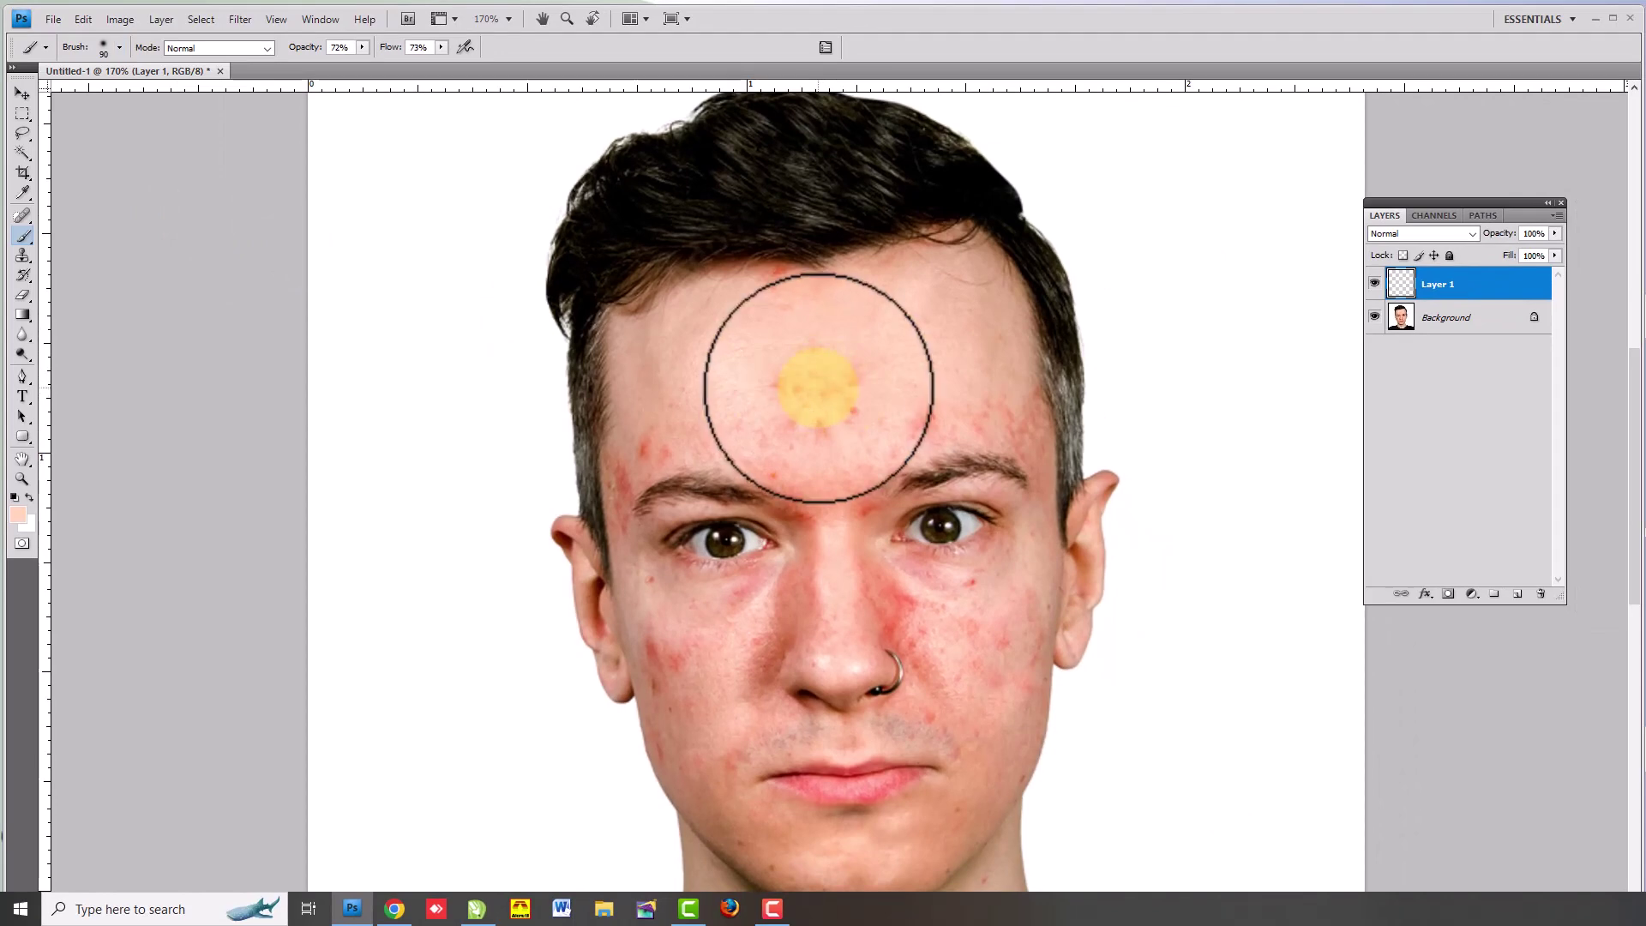
scroll(821, 399, "up", 1)
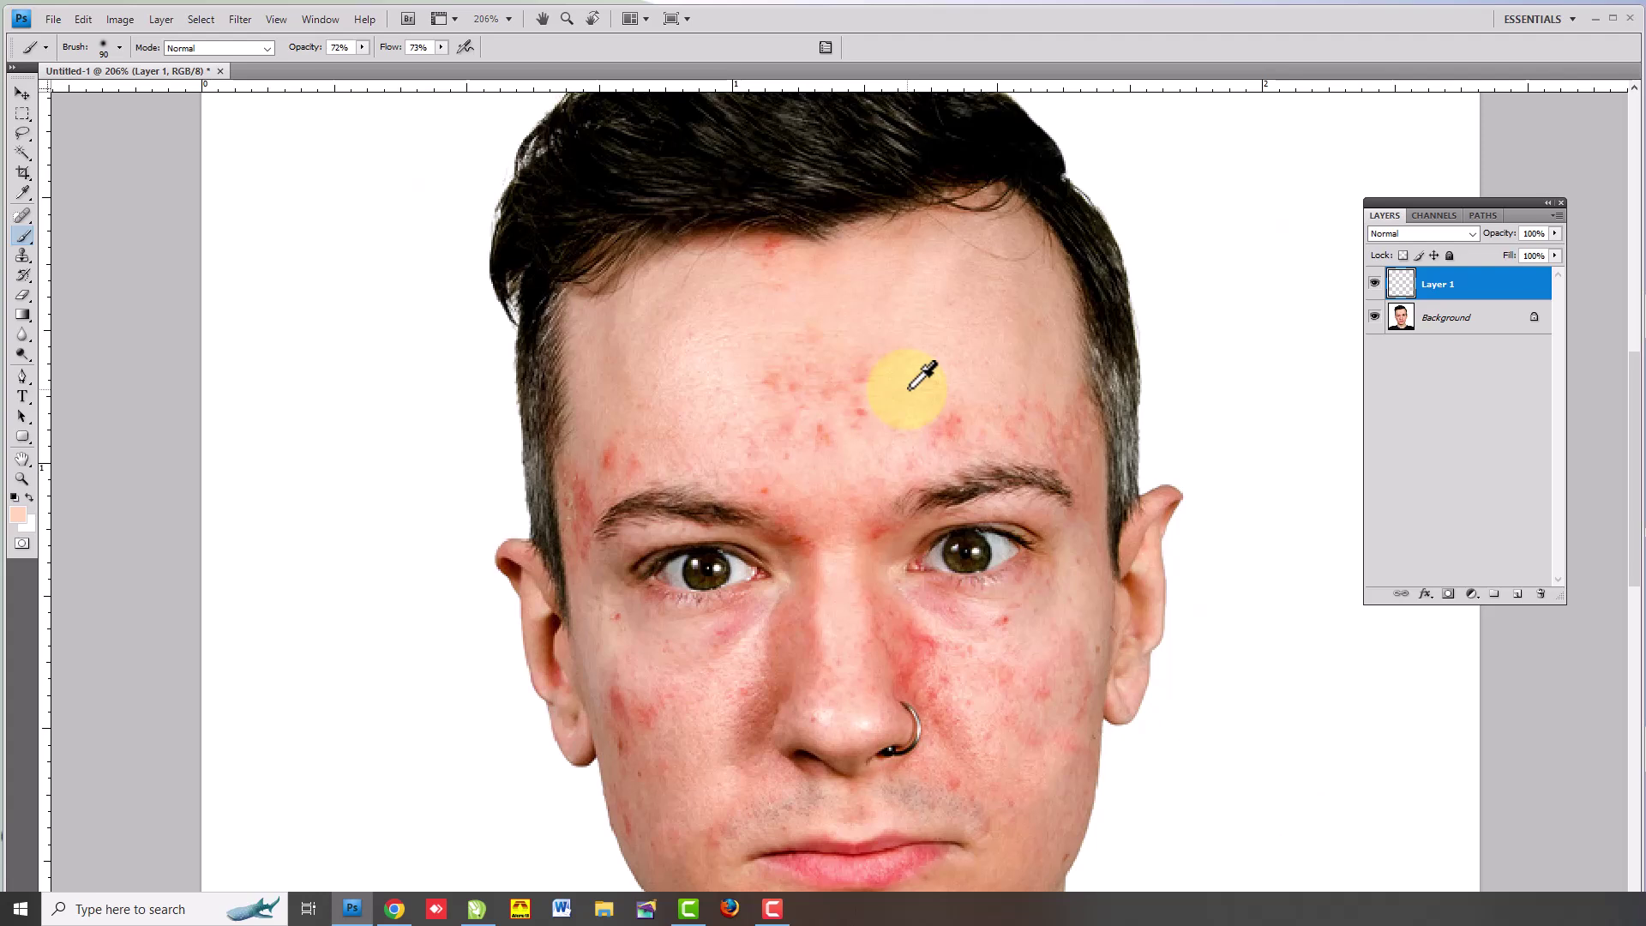
mouse_move(922, 375)
left_mouse_down()
mouse_move(871, 357)
mouse_move(838, 397)
mouse_move(817, 338)
mouse_move(832, 390)
mouse_move(904, 343)
left_mouse_up()
left_click(1471, 306)
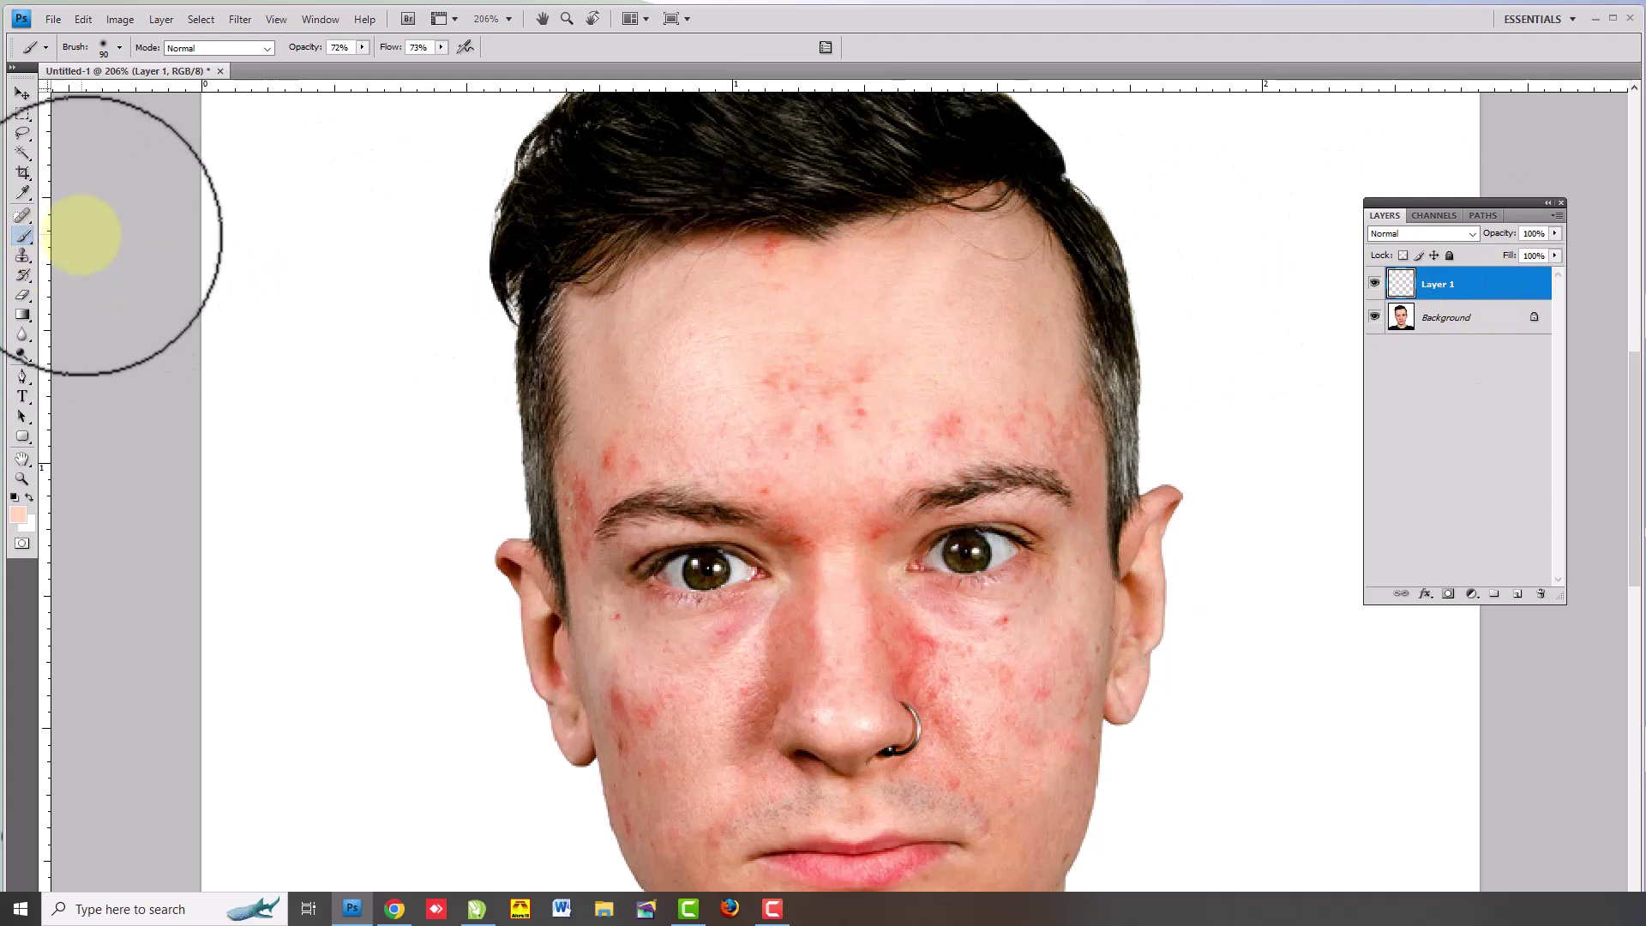
left_click(22, 240)
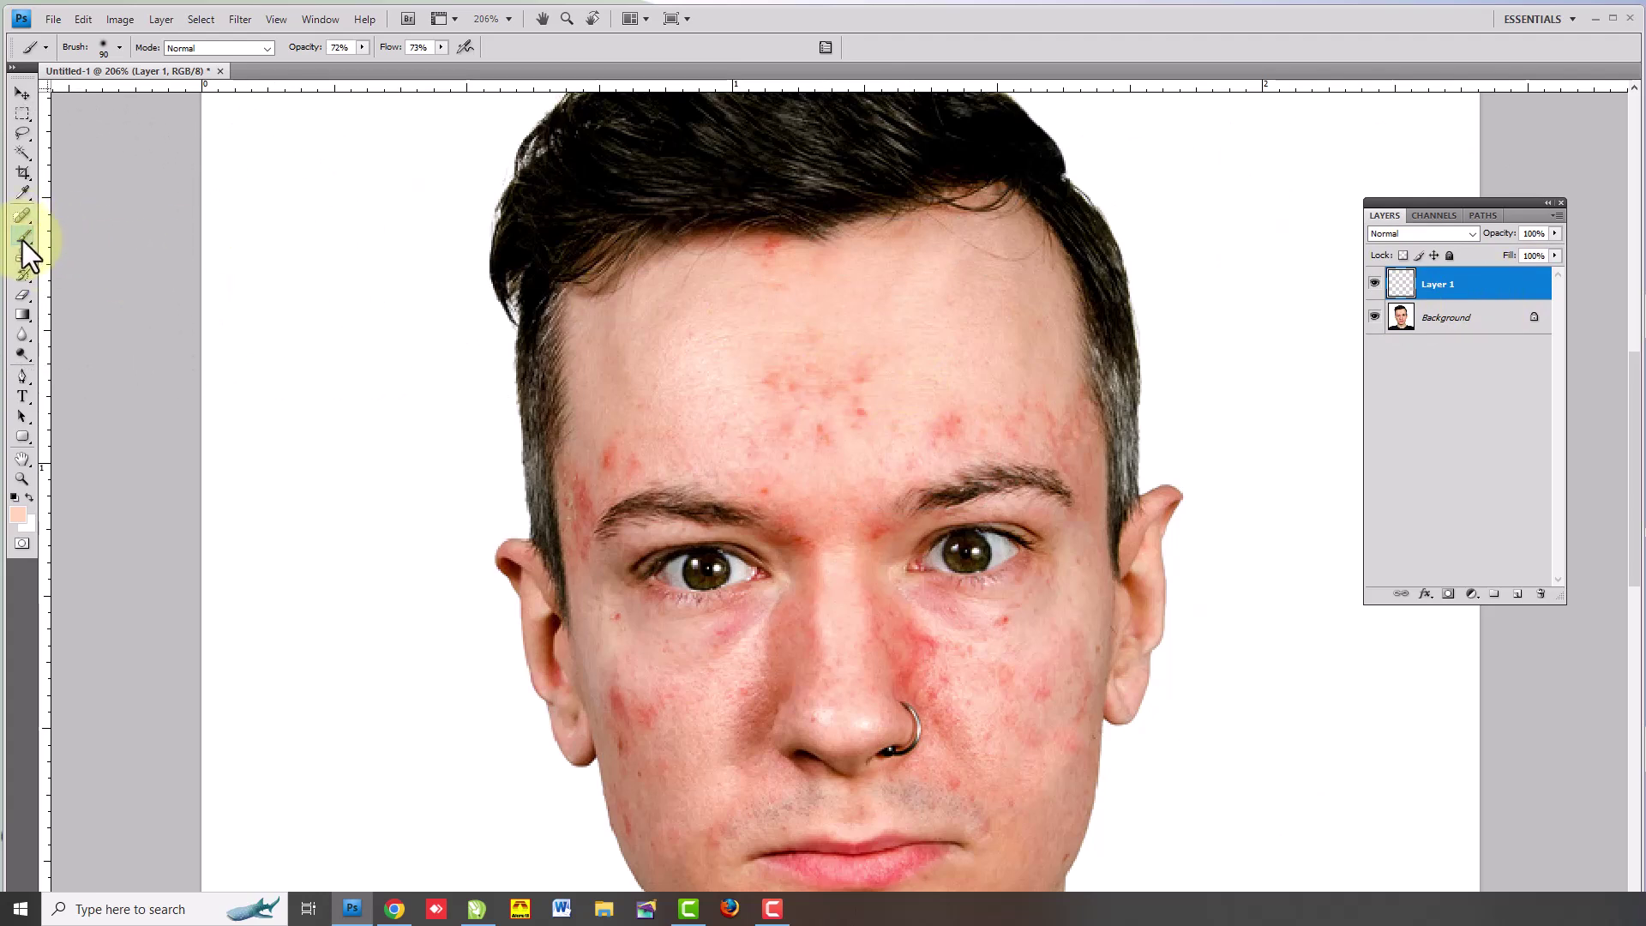
- Paint sampled skin tone across the upper and mid forehead redness on Layer 1
left_click(881, 412)
left_click_drag(881, 412, 920, 369)
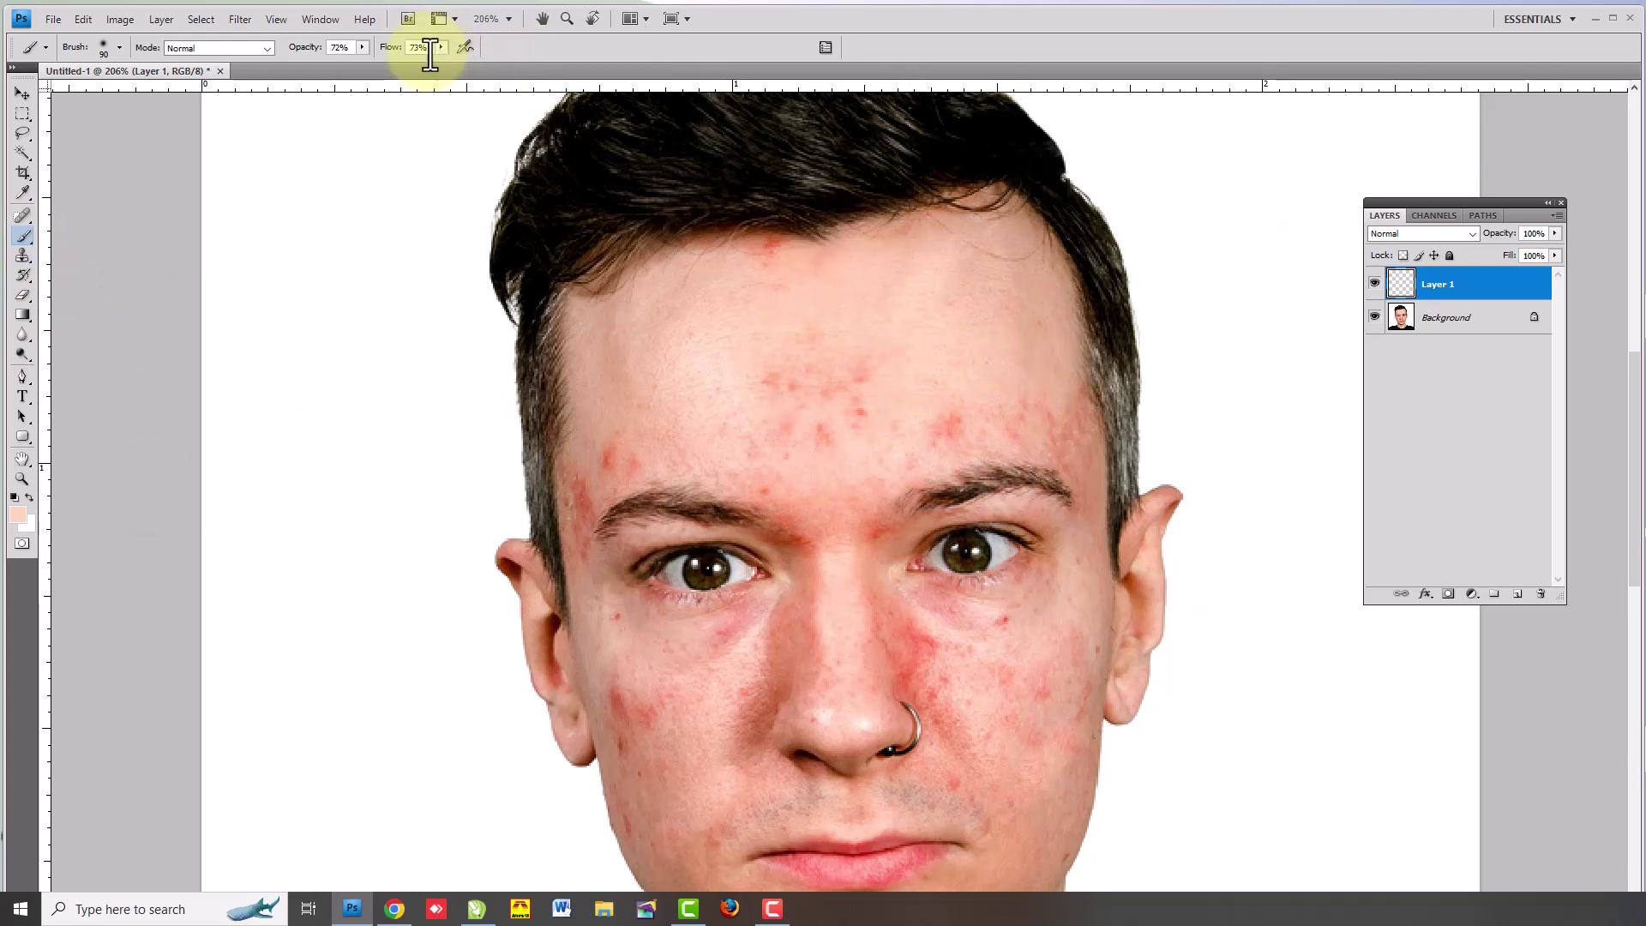
left_click_drag(1008, 433, 885, 382)
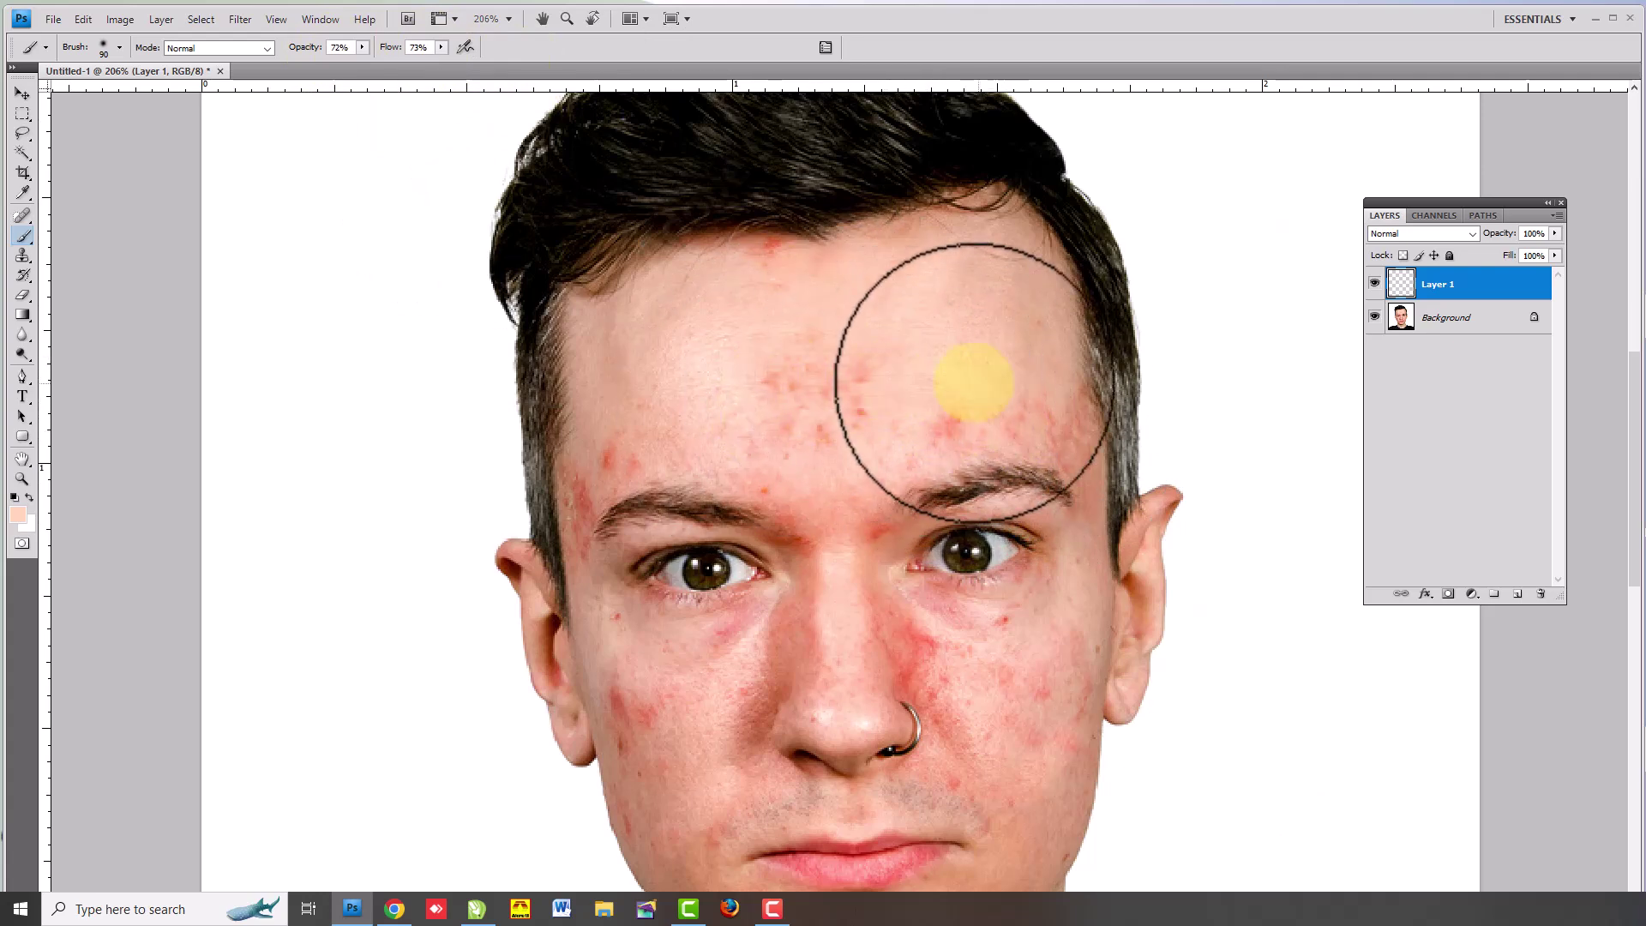
left_click_drag(885, 381, 926, 375)
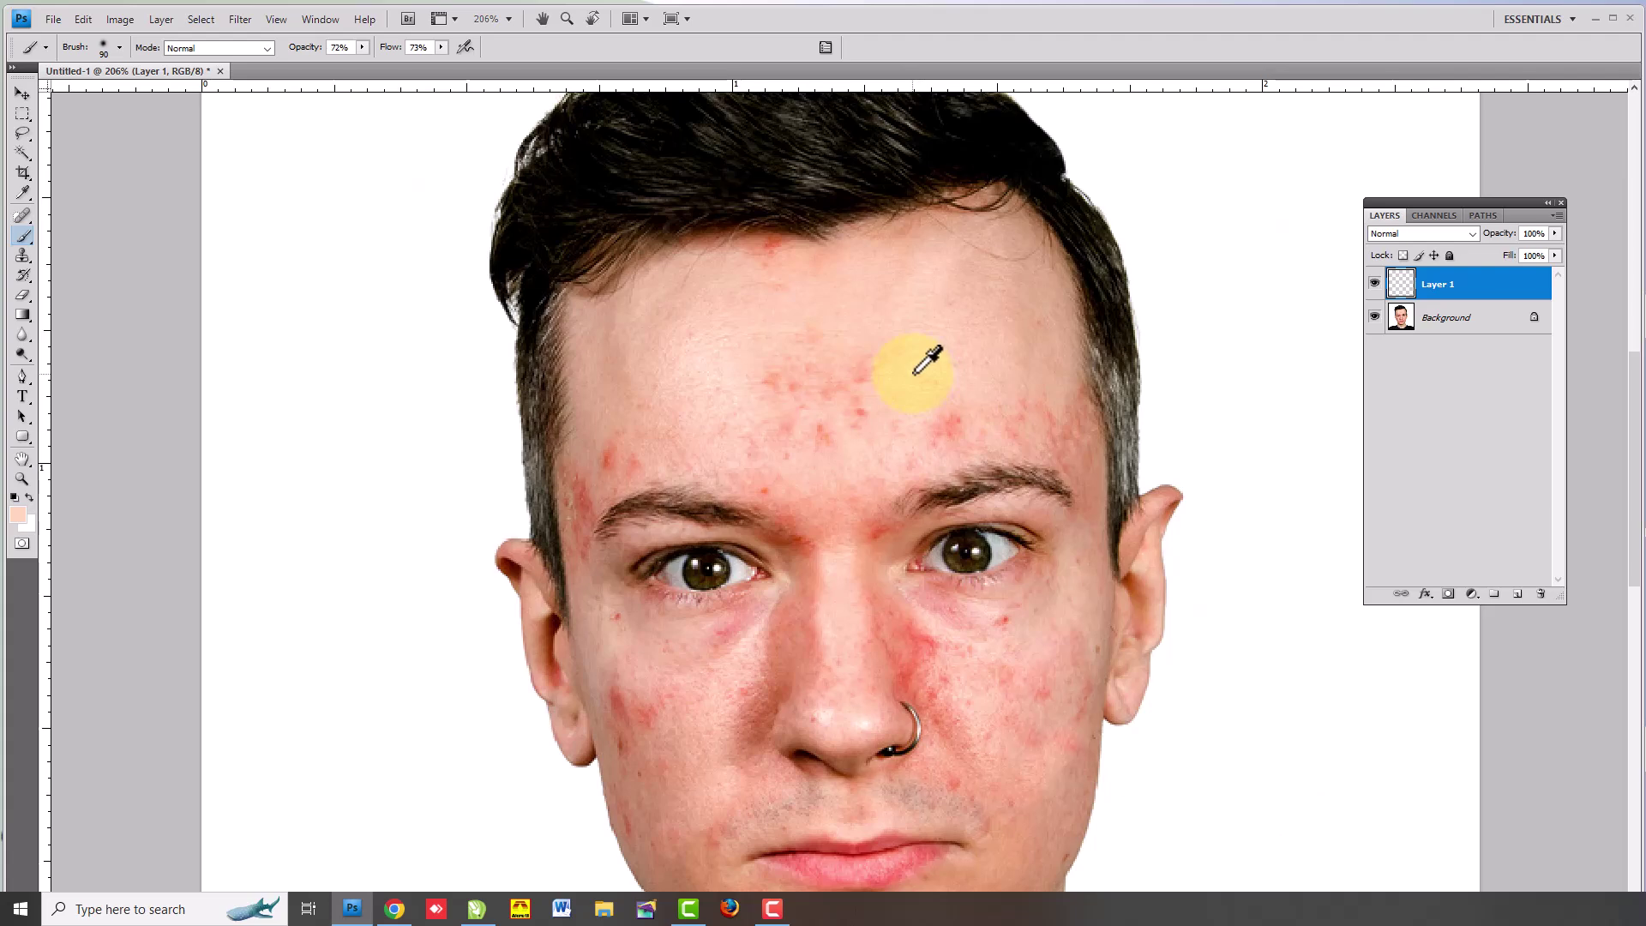
mouse_move(820, 397)
left_mouse_down()
mouse_move(867, 415)
mouse_move(691, 411)
mouse_move(973, 422)
mouse_move(875, 349)
mouse_move(1091, 345)
mouse_move(1146, 368)
left_mouse_up()
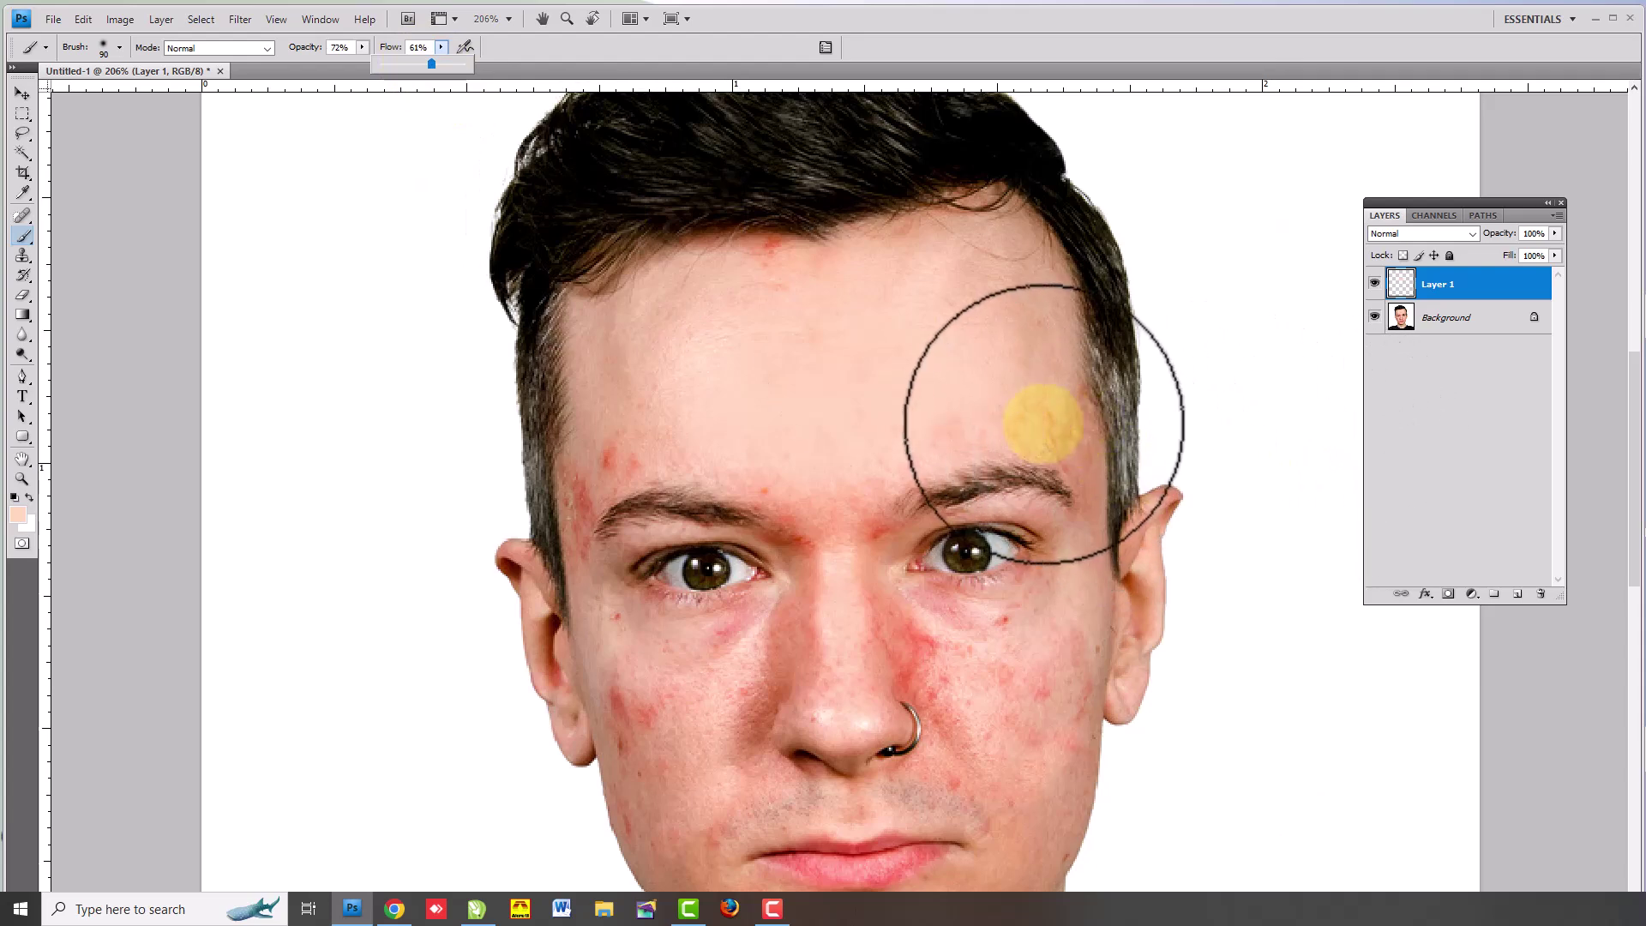
- Paint skin tone over the centre forehead and shrink the brush to 70 pixels
left_click_drag(1026, 400, 860, 448)
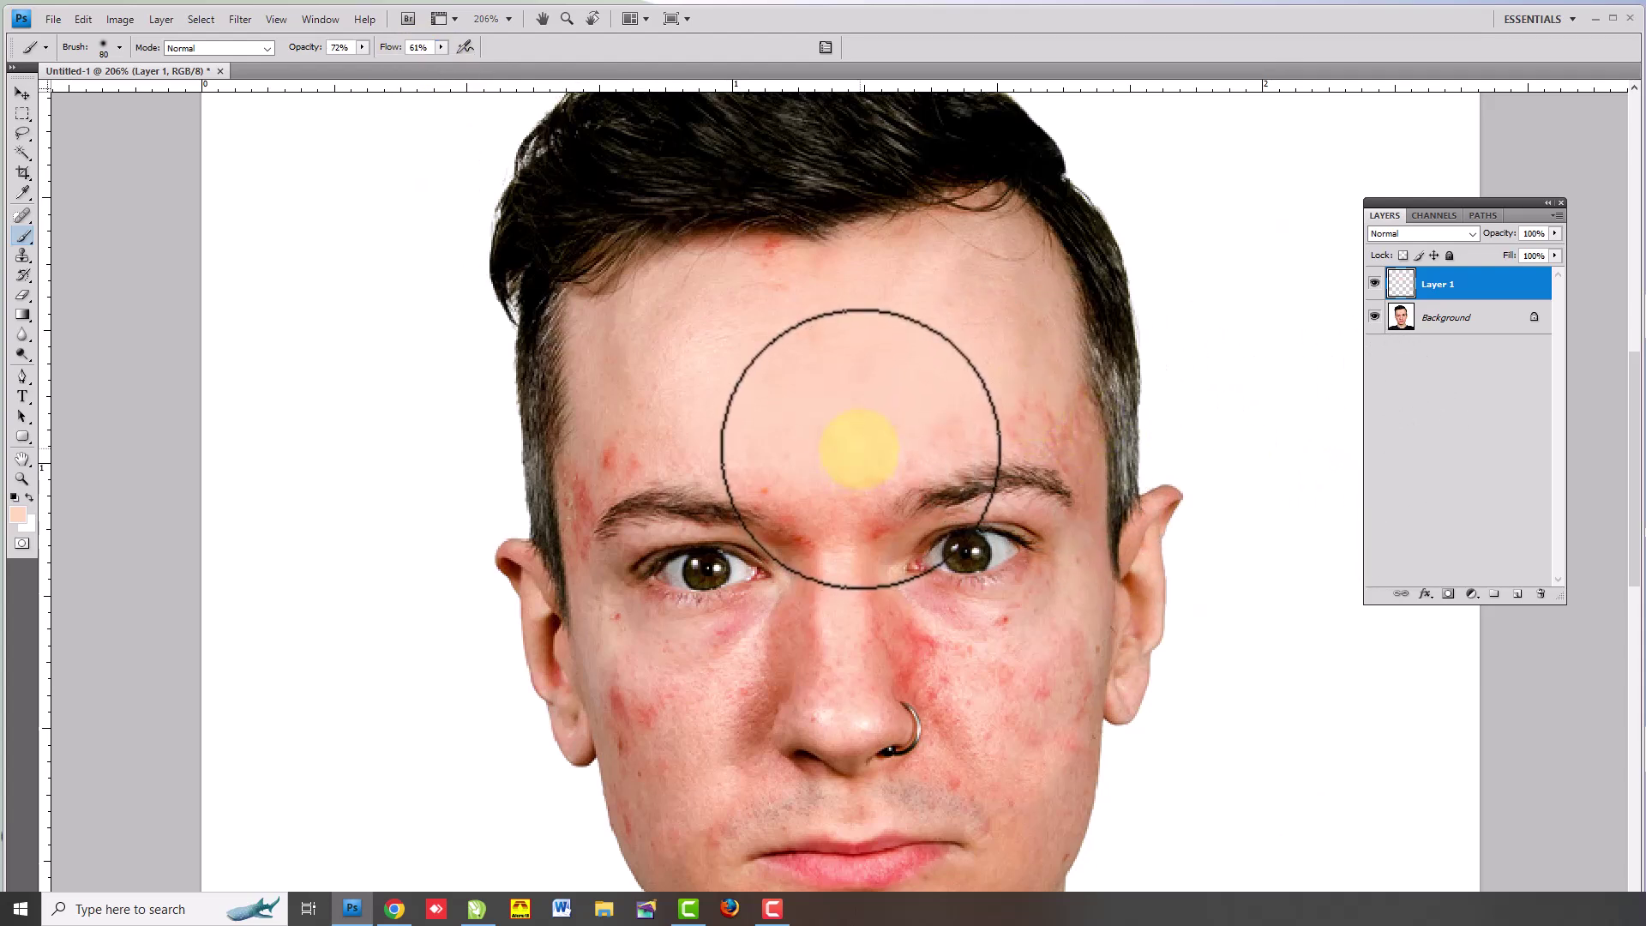
key("bracketleft")
key("bracketleft")
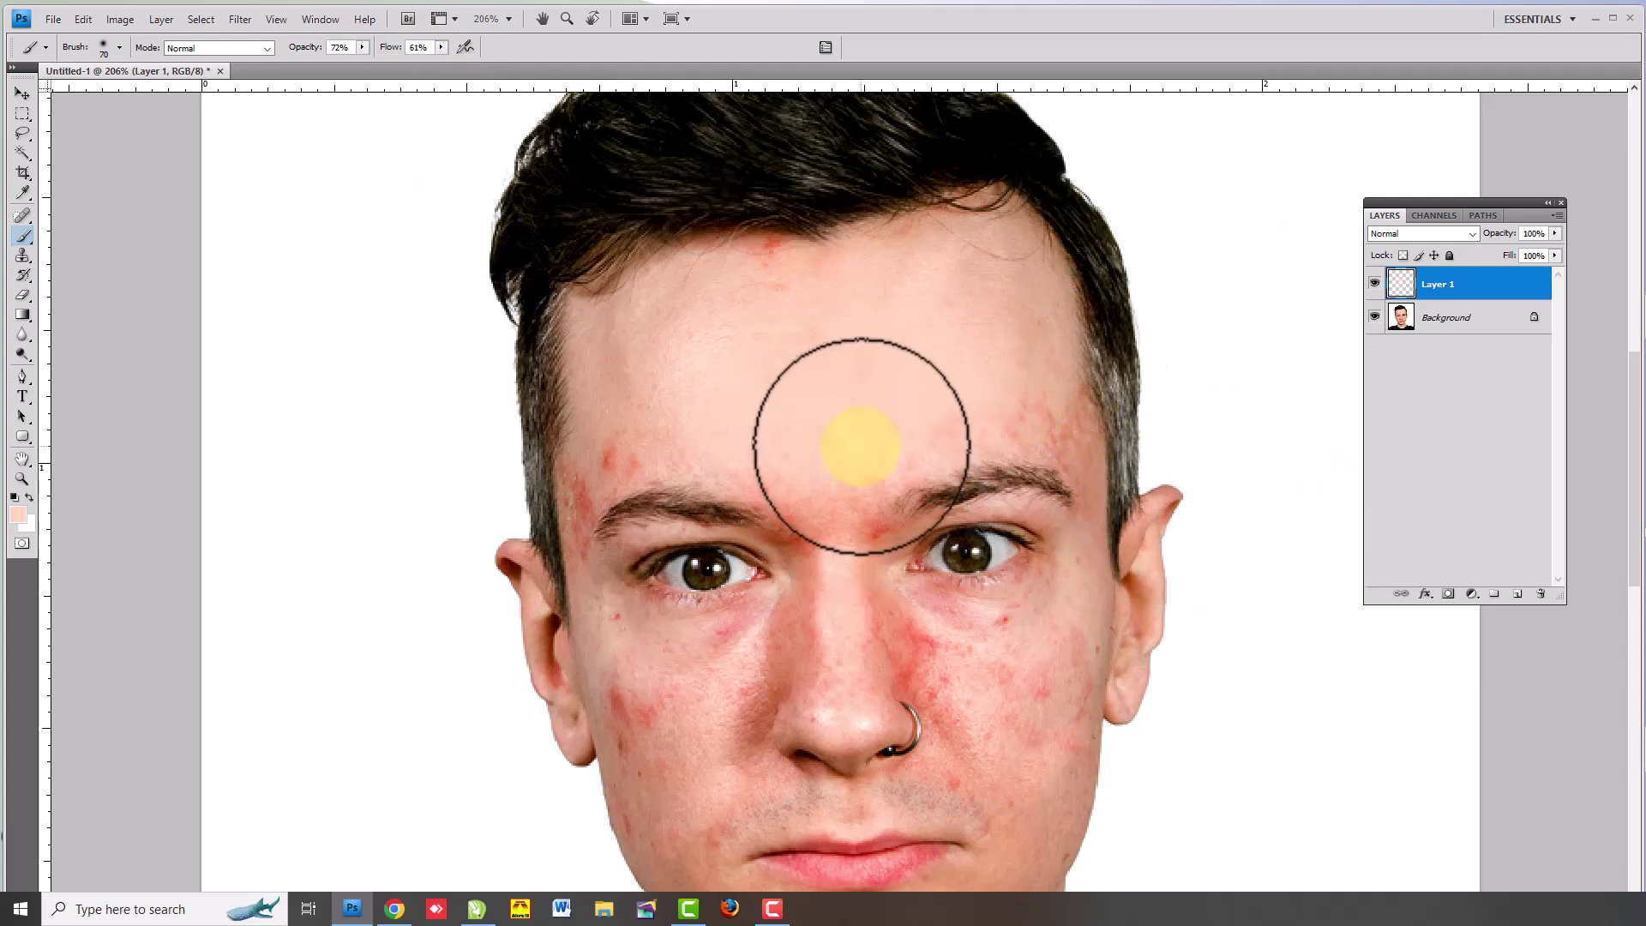
scroll(862, 446, "down", 1)
scroll(862, 437, "down", 1)
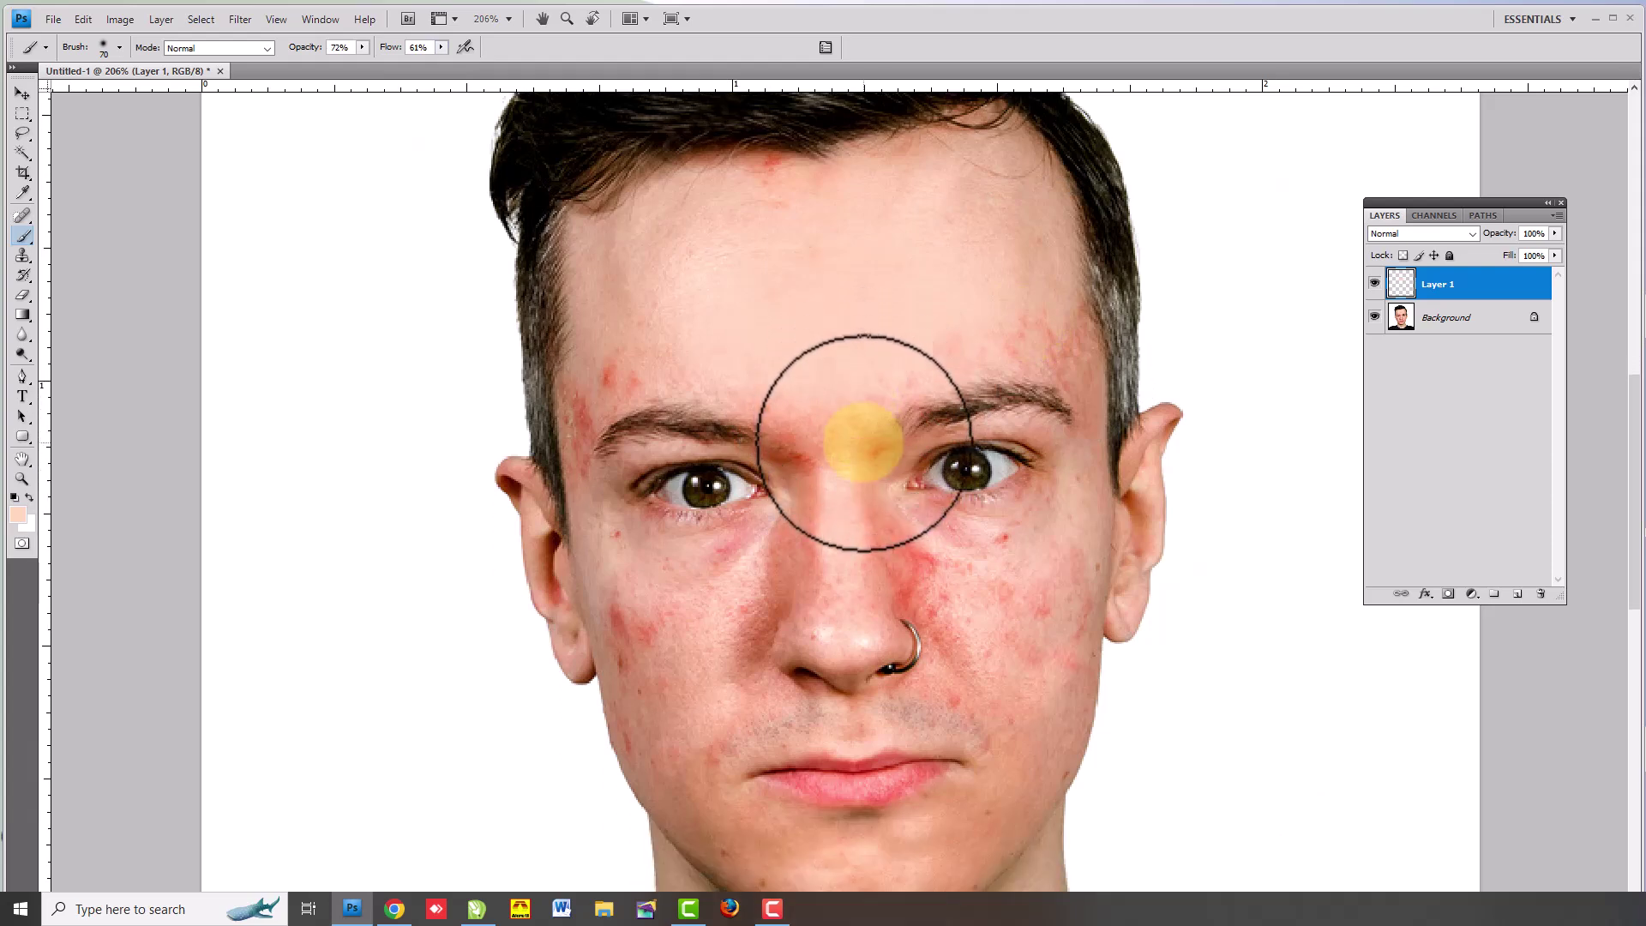
scroll(862, 437, "down", 2)
scroll(861, 437, "down", 1)
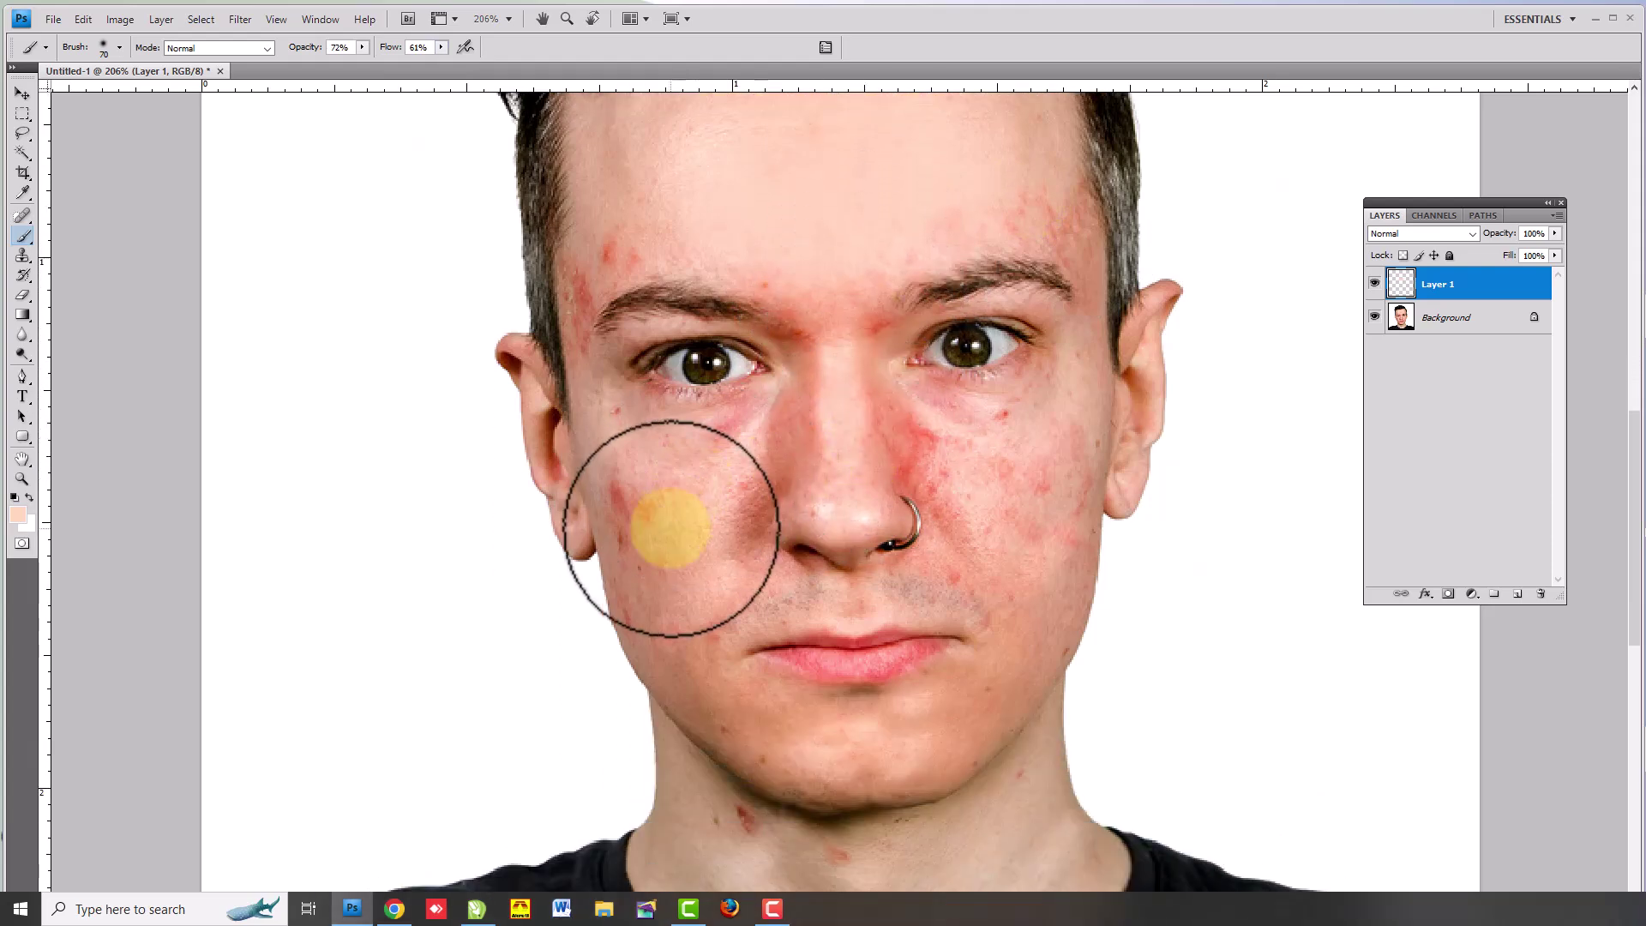
- Sample the left cheek's rosier tone, paint over its redness, and undo the last stroke
left_click(659, 534, "alt")
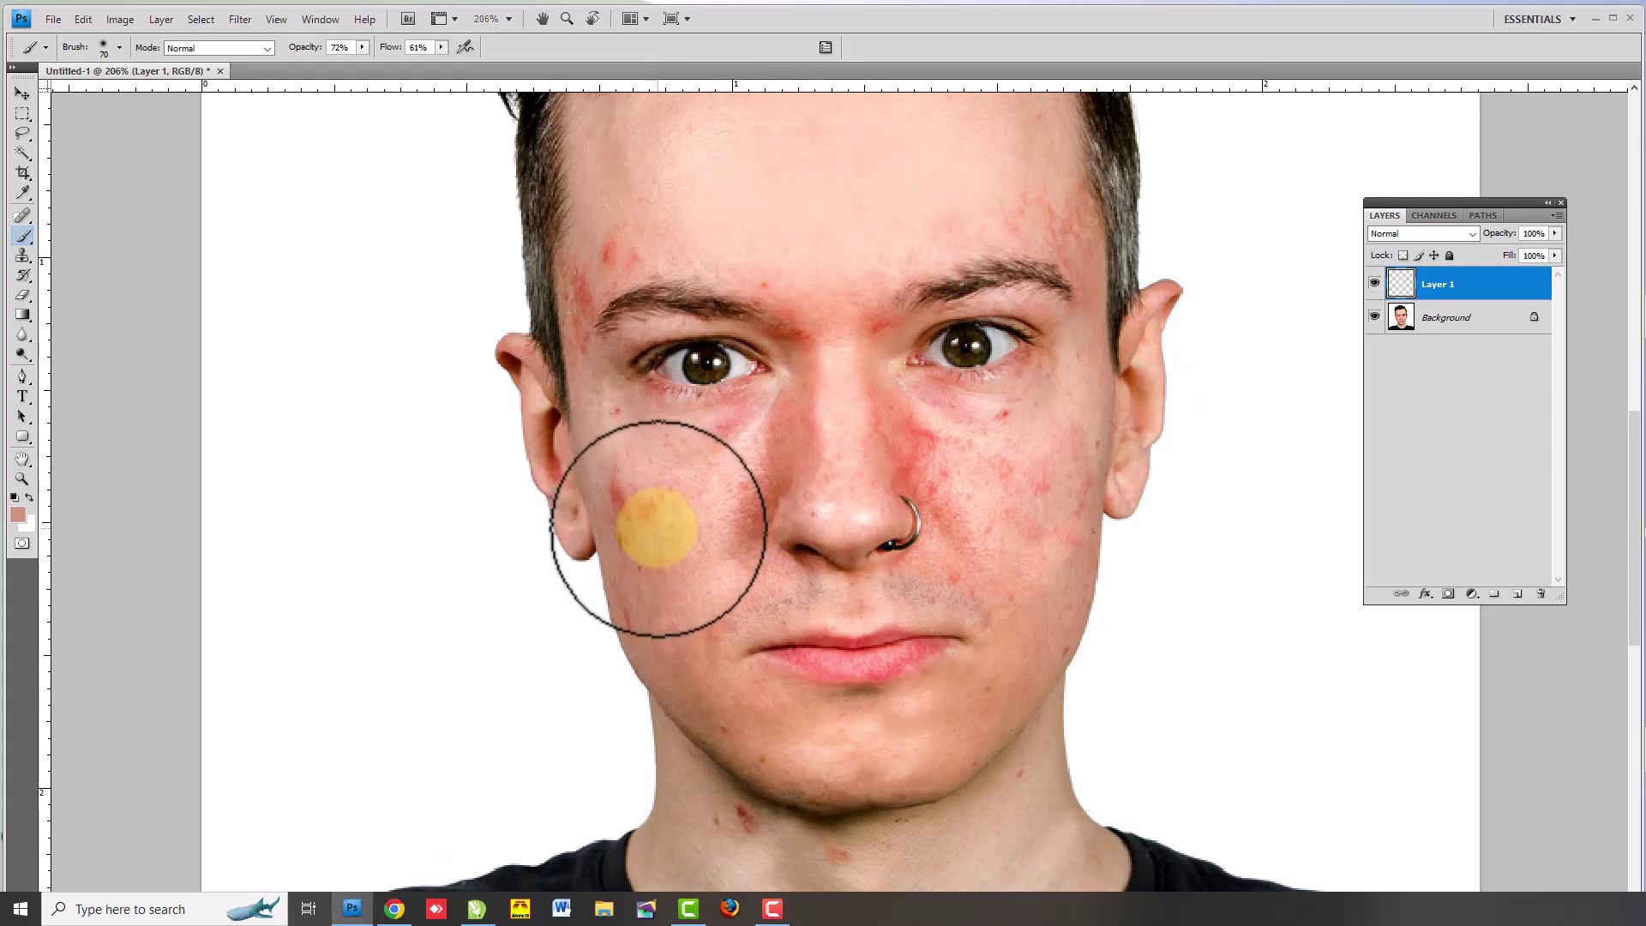
left_click(661, 527, "alt")
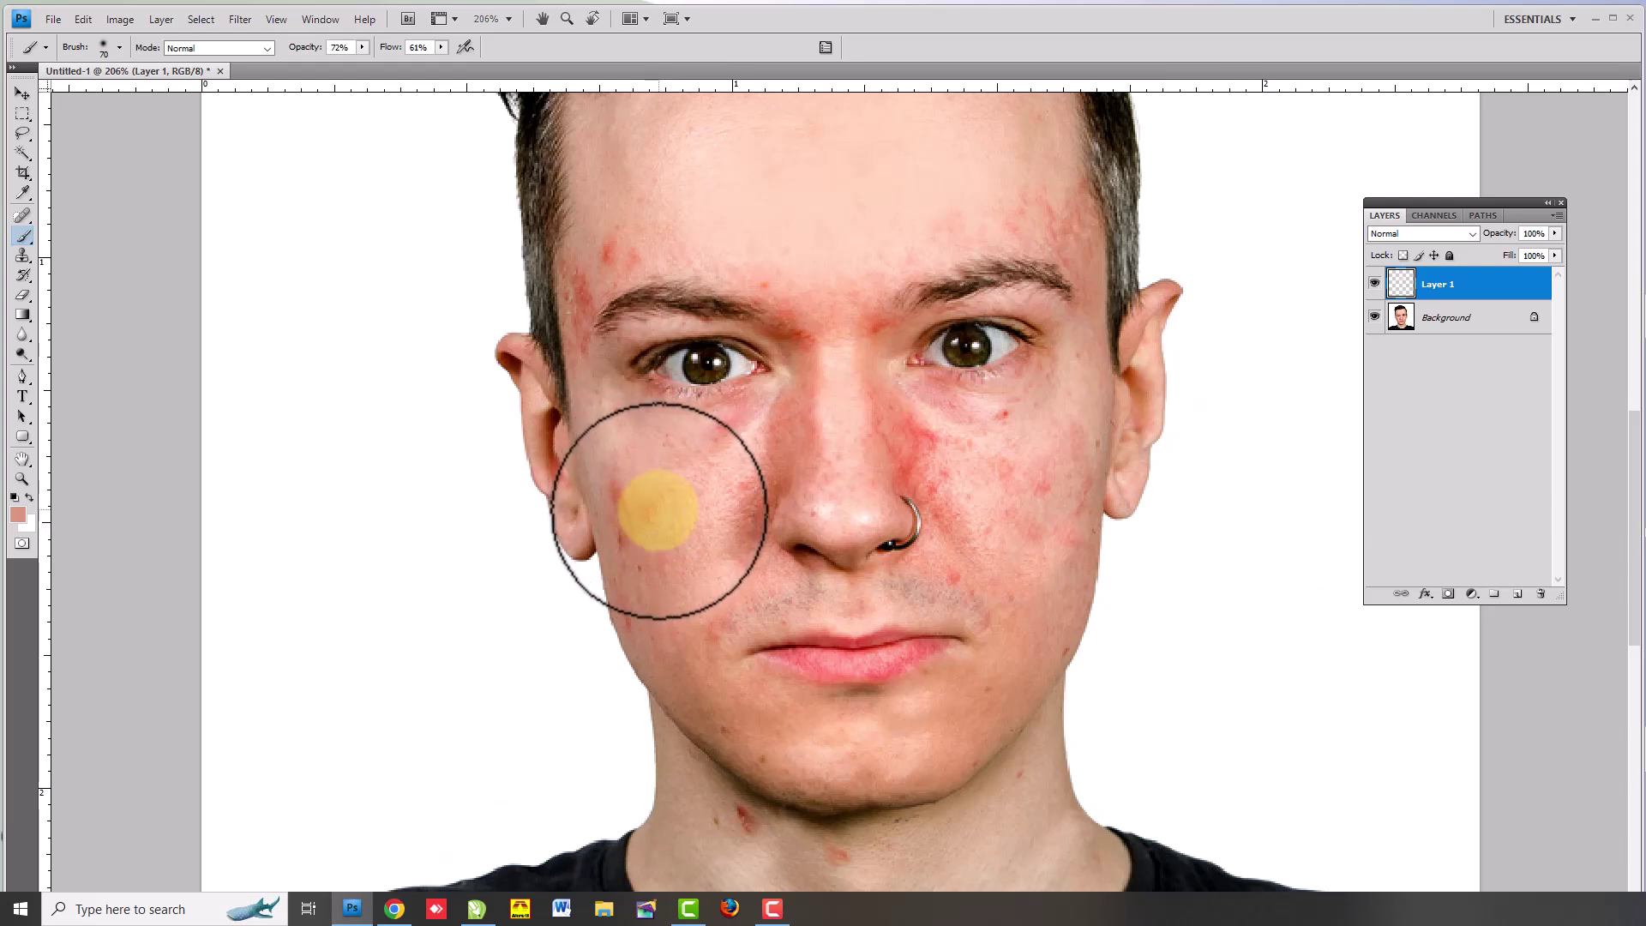
mouse_move(658, 510)
left_mouse_down()
mouse_move(630, 484)
mouse_move(703, 550)
mouse_move(617, 440)
mouse_move(907, 557)
left_mouse_up()
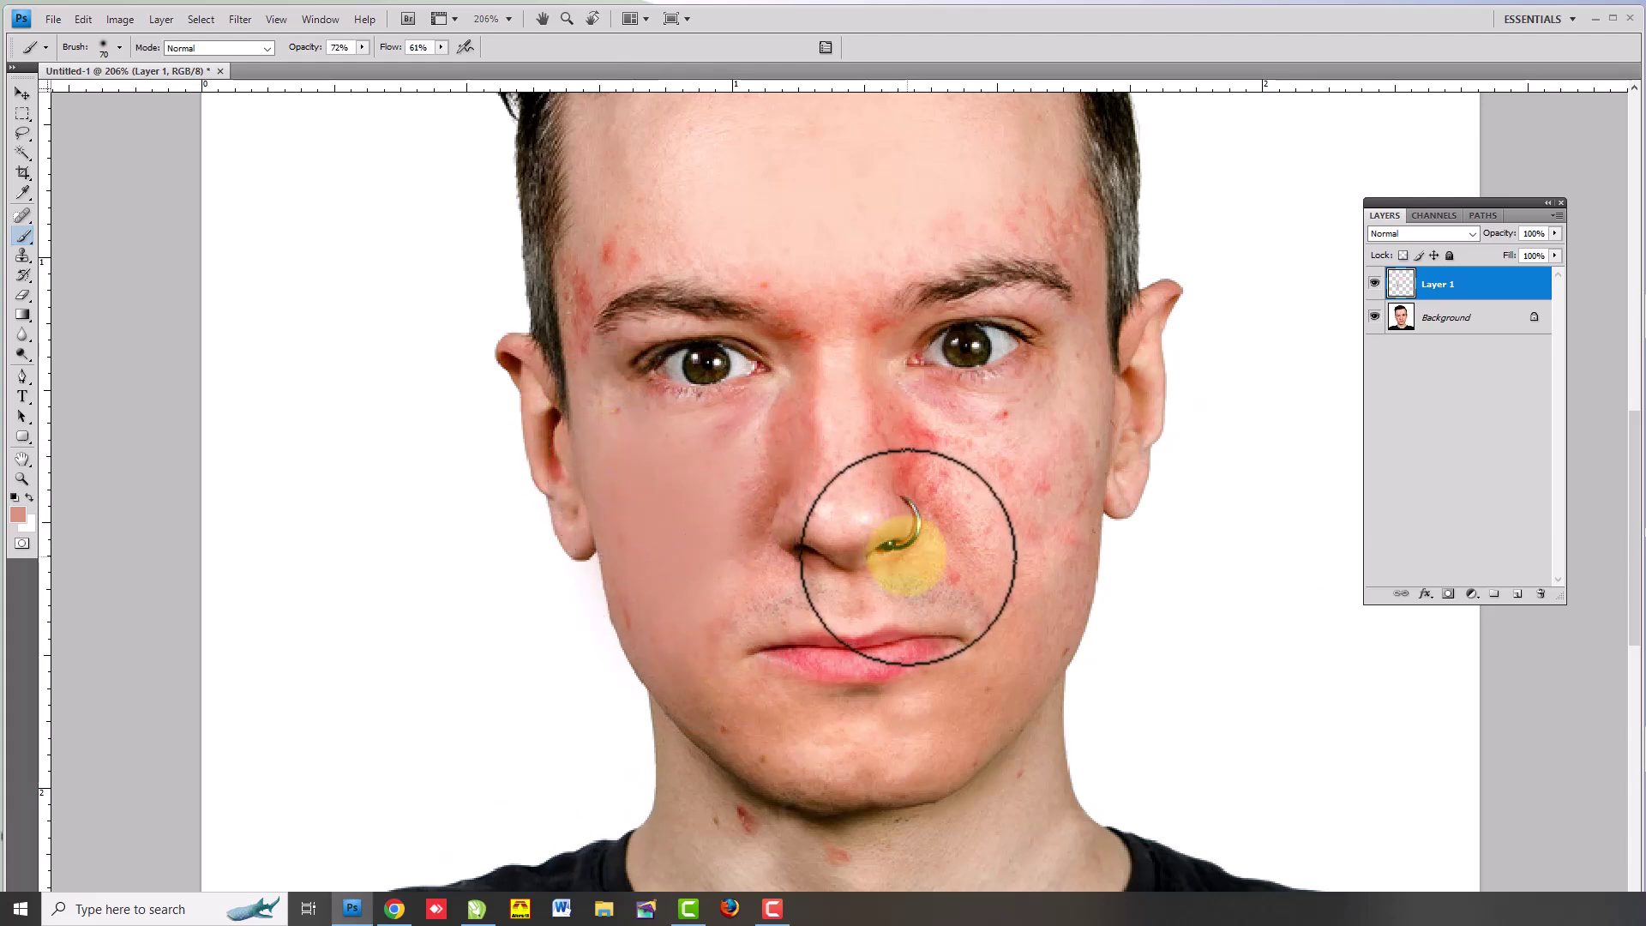
key("ctrl+z")
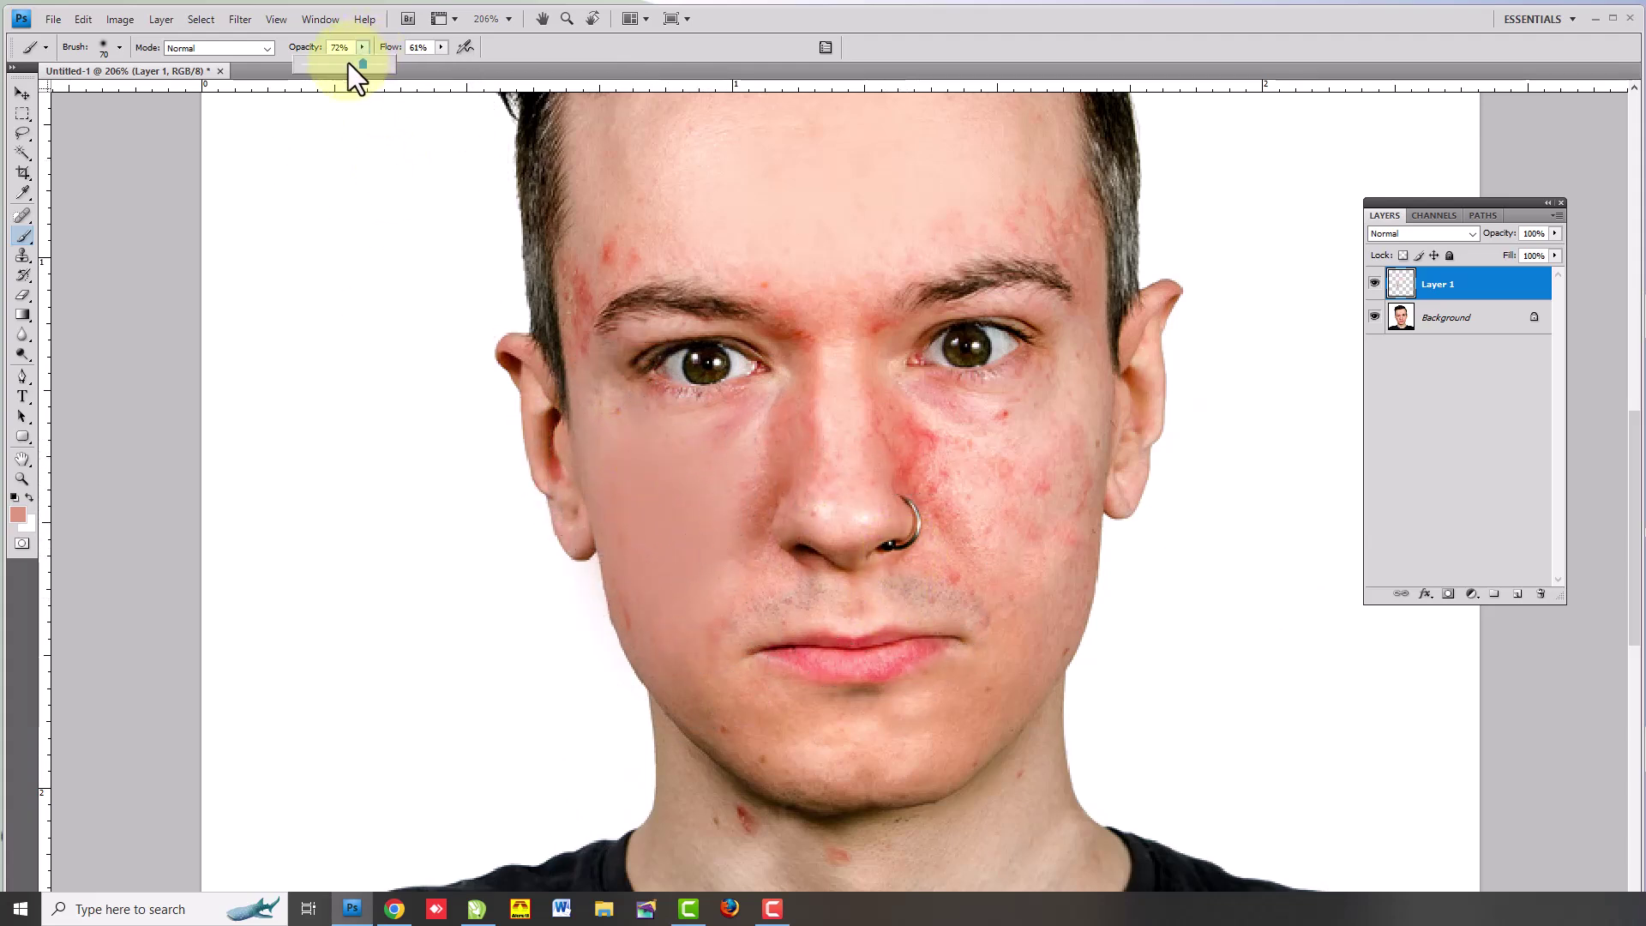
- Lower brush opacity to 55% and paint sampled skin tone over the cheek redness
left_click_drag(363, 64, 349, 63)
scroll(1007, 501, "up", 2)
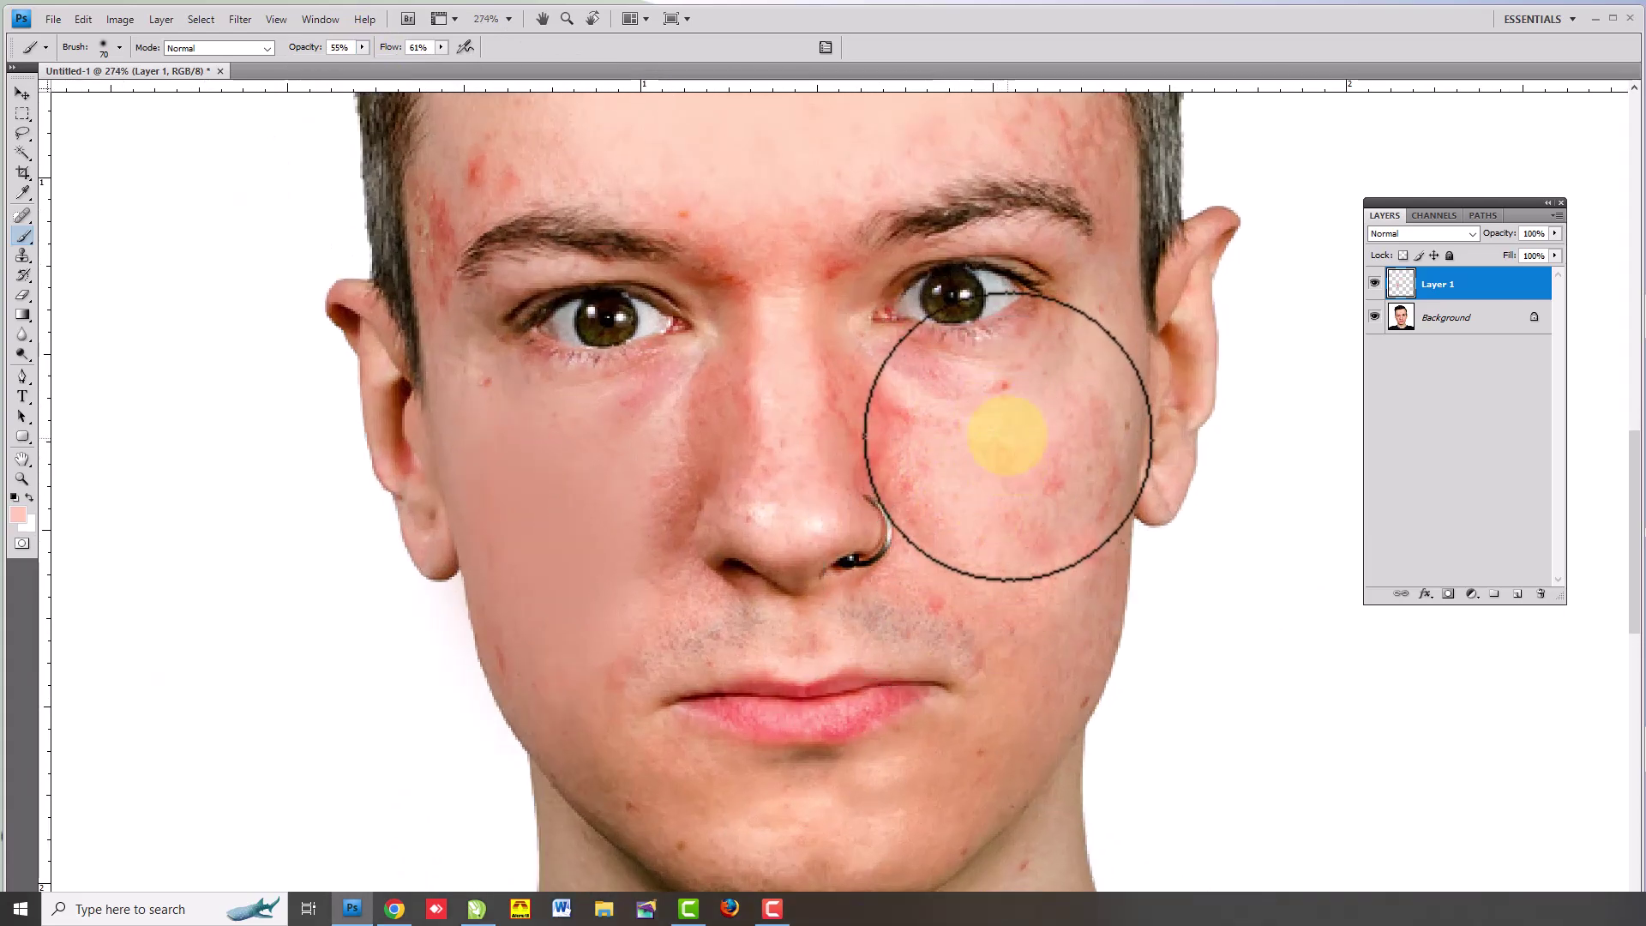
left_click_drag(936, 438, 1000, 581)
left_click(673, 443, "alt")
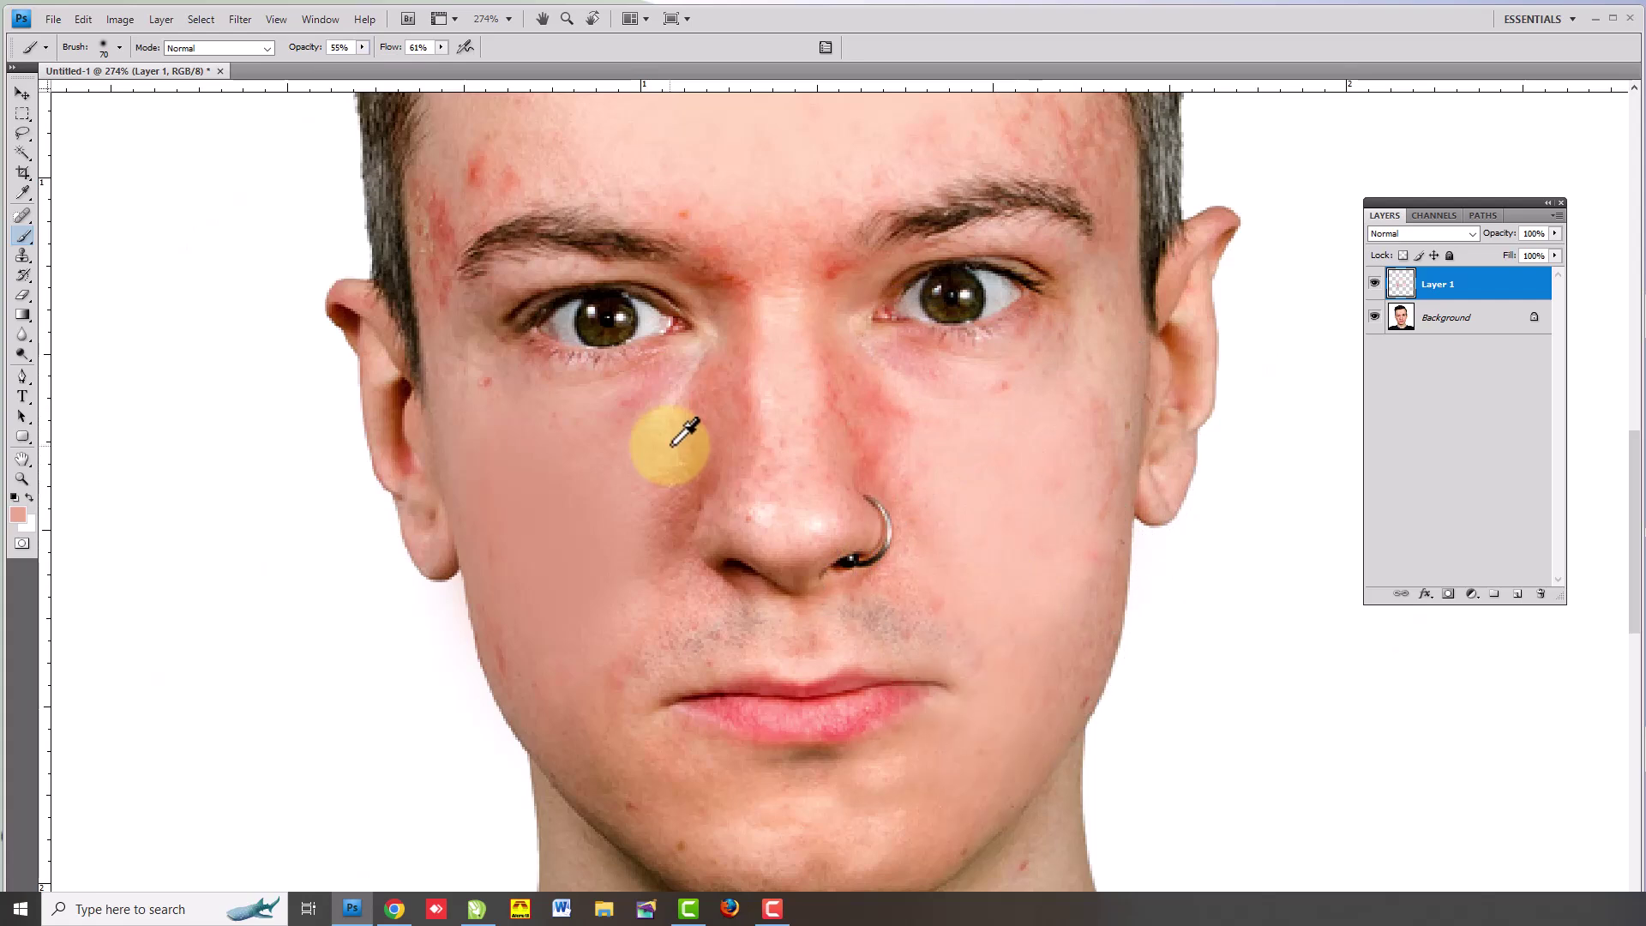
left_click_drag(680, 423, 541, 435)
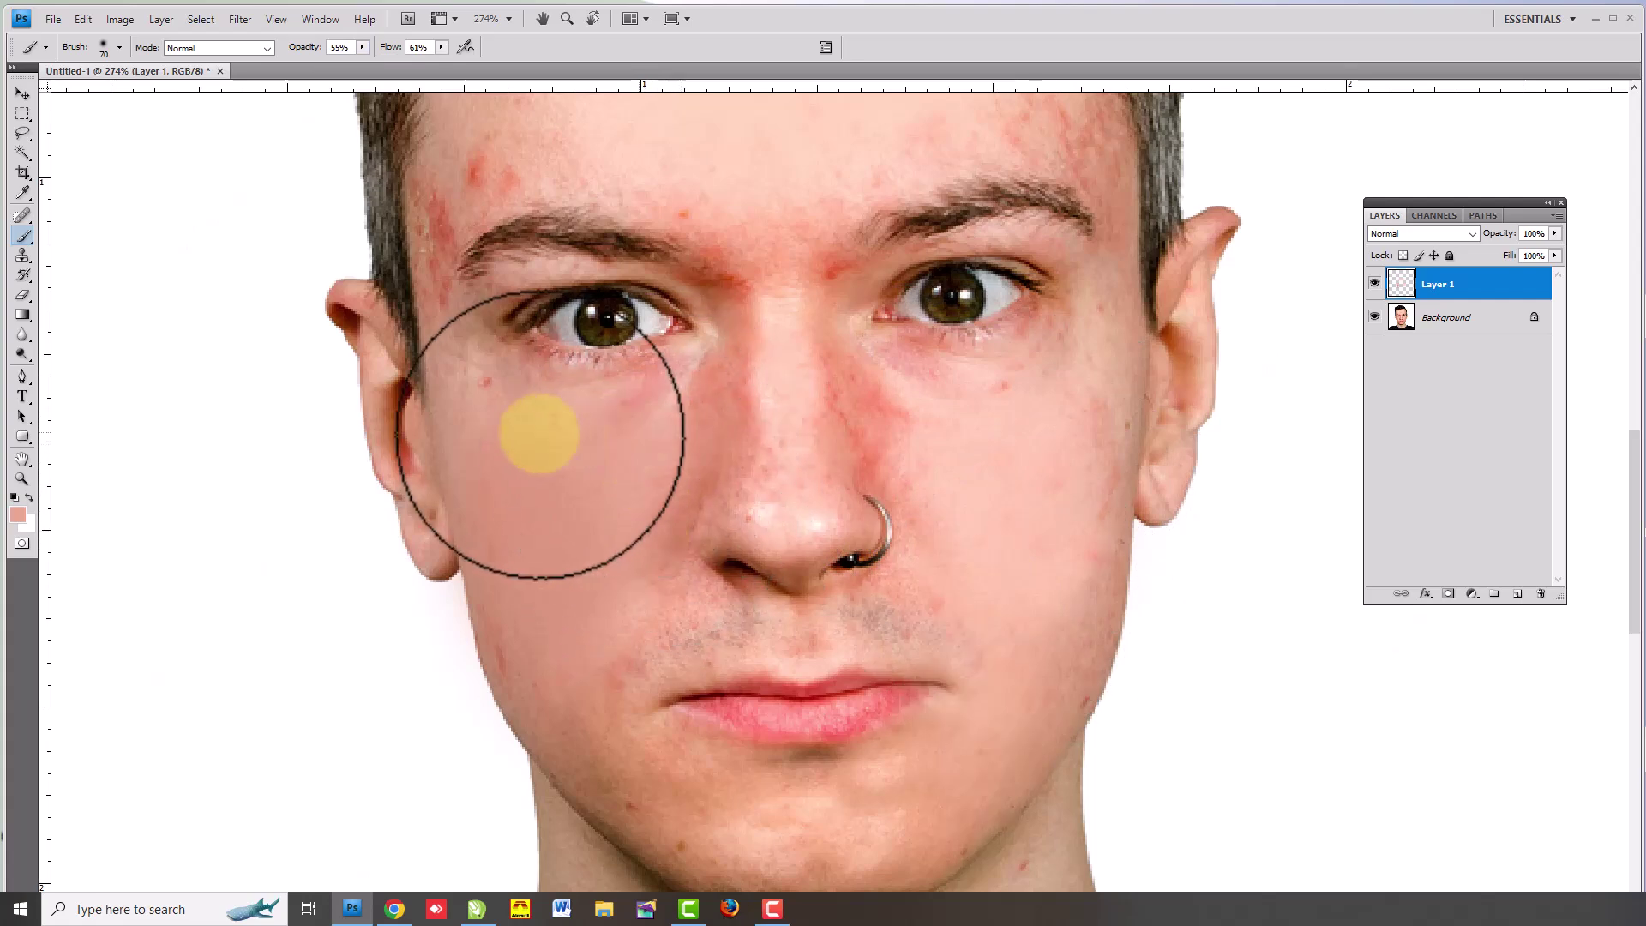
- With a 50-pixel brush, cover the forehead, between the eyebrows, and below the left eye
left_click_drag(484, 170, 570, 268)
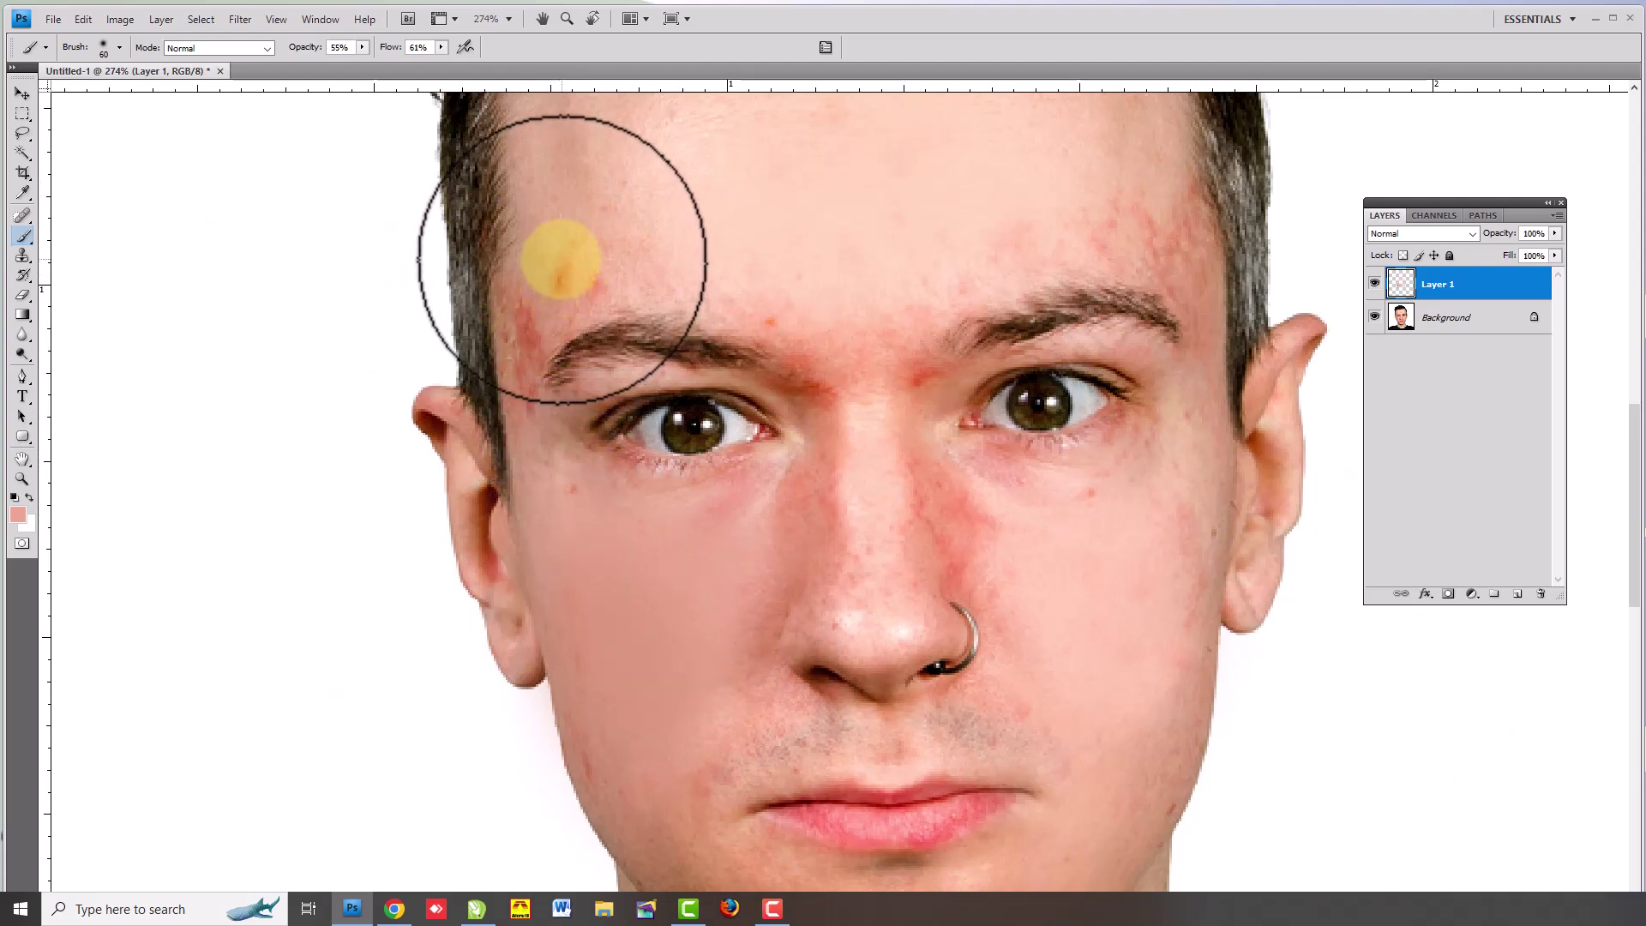
key("bracketleft")
left_click_drag(562, 255, 585, 207)
left_click(591, 210, "alt")
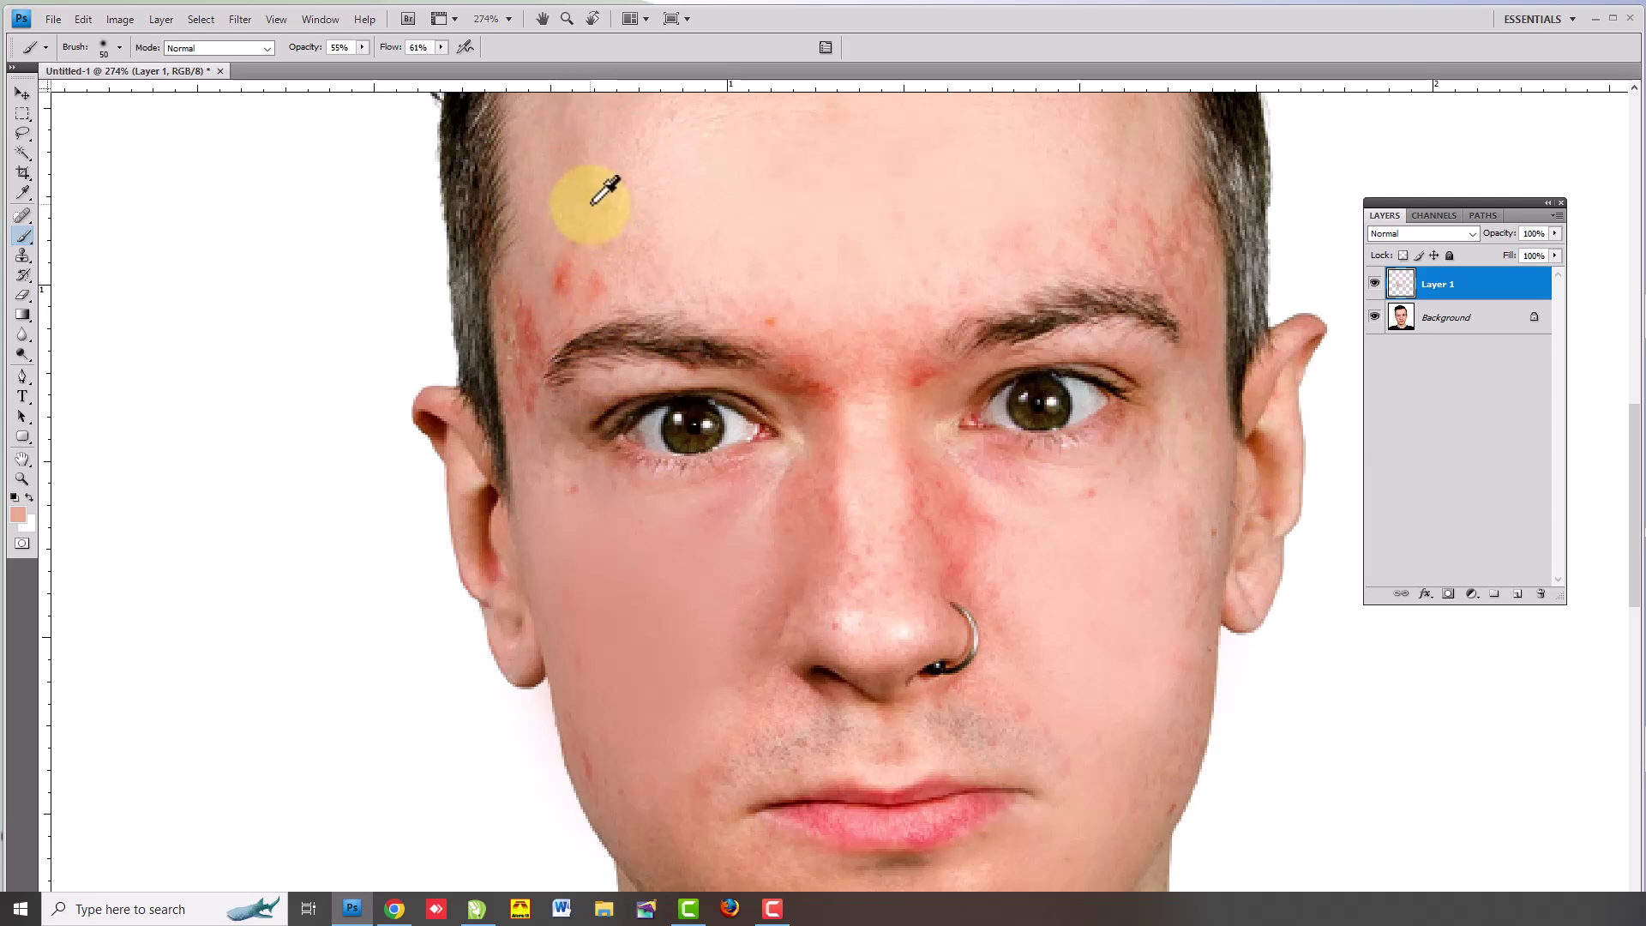
mouse_move(591, 204)
left_mouse_down()
mouse_move(551, 261)
mouse_move(588, 246)
mouse_move(579, 265)
mouse_move(625, 265)
mouse_move(646, 157)
mouse_move(777, 266)
mouse_move(745, 265)
mouse_move(665, 192)
mouse_move(753, 342)
mouse_move(848, 236)
mouse_move(655, 265)
mouse_move(618, 327)
mouse_move(926, 257)
mouse_move(1122, 369)
mouse_move(889, 488)
mouse_move(830, 544)
mouse_move(735, 489)
mouse_move(871, 526)
mouse_move(874, 506)
mouse_move(801, 536)
mouse_move(881, 489)
mouse_move(772, 489)
left_mouse_up()
left_click_drag(919, 467, 954, 367)
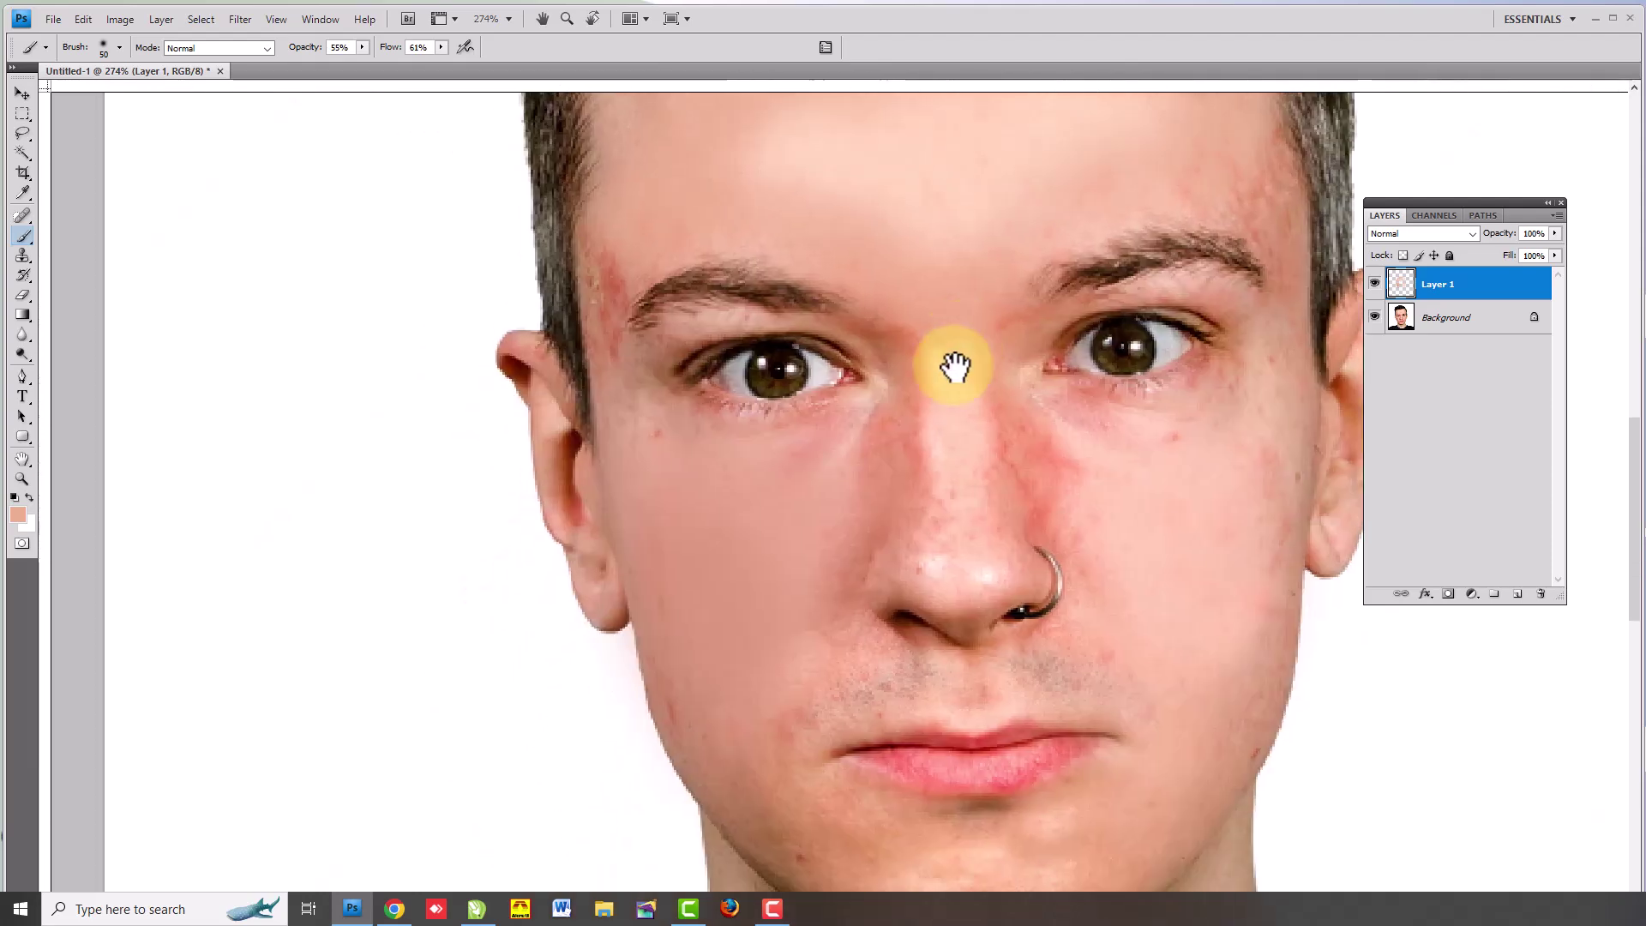
mouse_move(874, 433)
left_mouse_down()
mouse_move(679, 460)
mouse_move(646, 434)
mouse_move(836, 489)
left_mouse_up()
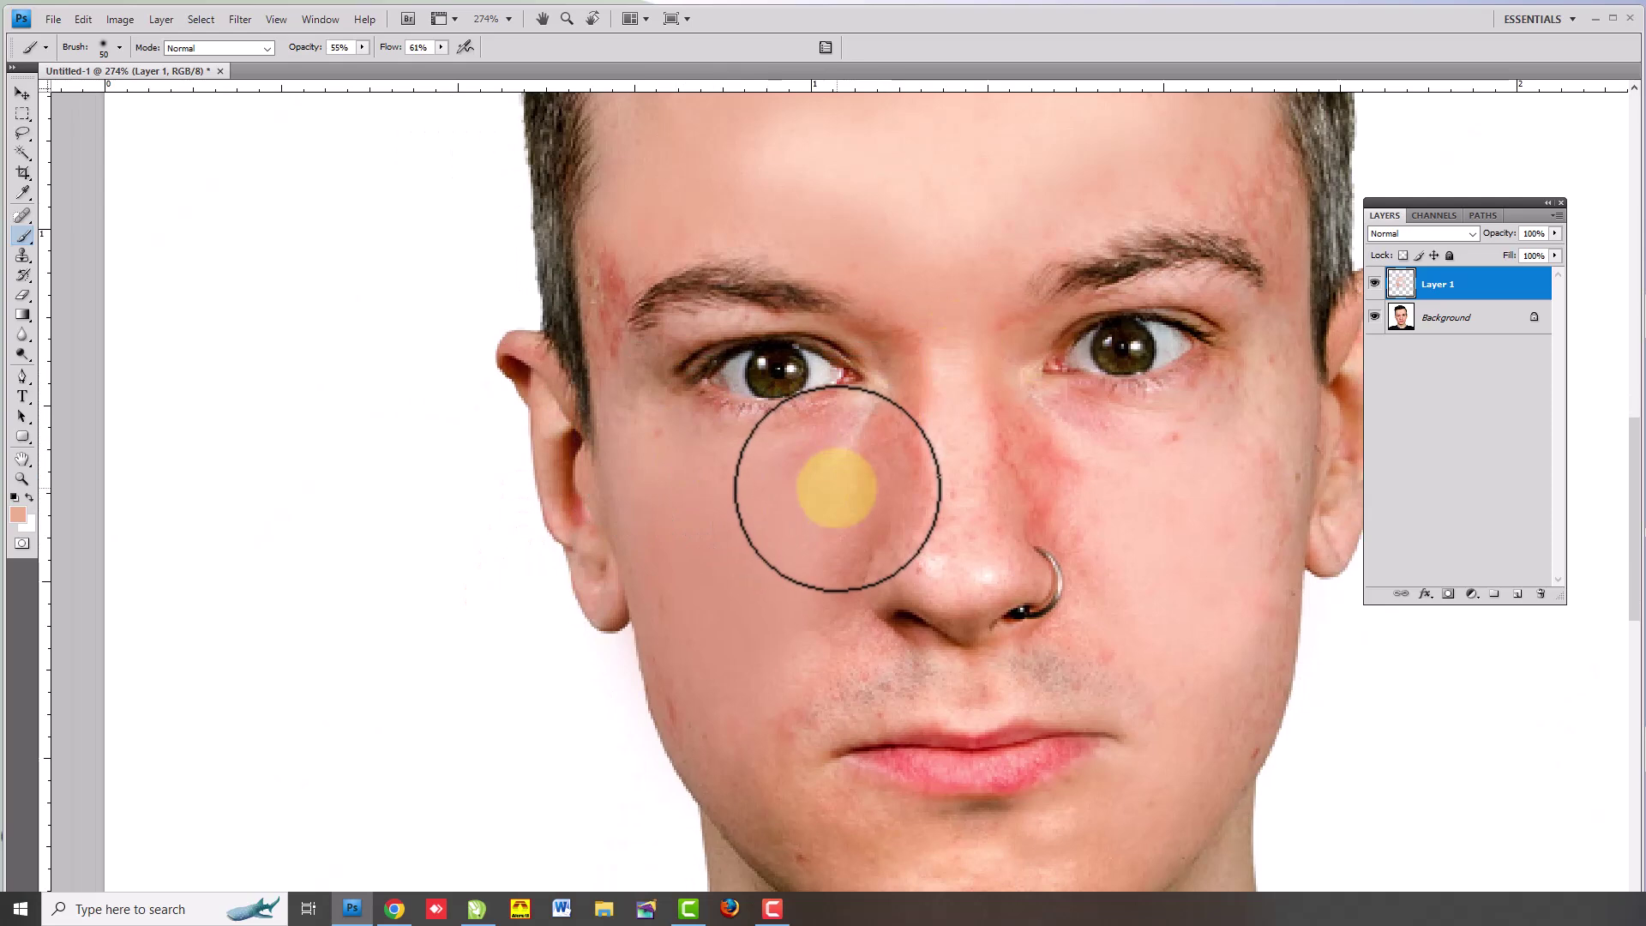
- Shrink the brush to 30 pixels and cover the temple redness and skin beside the nose
key("bracketleft")
mouse_move(632, 265)
left_mouse_down()
mouse_move(644, 226)
mouse_move(683, 242)
mouse_move(599, 283)
mouse_move(592, 357)
left_mouse_up()
key("bracketleft")
left_click(726, 221, "alt")
left_click_drag(1051, 473, 902, 429)
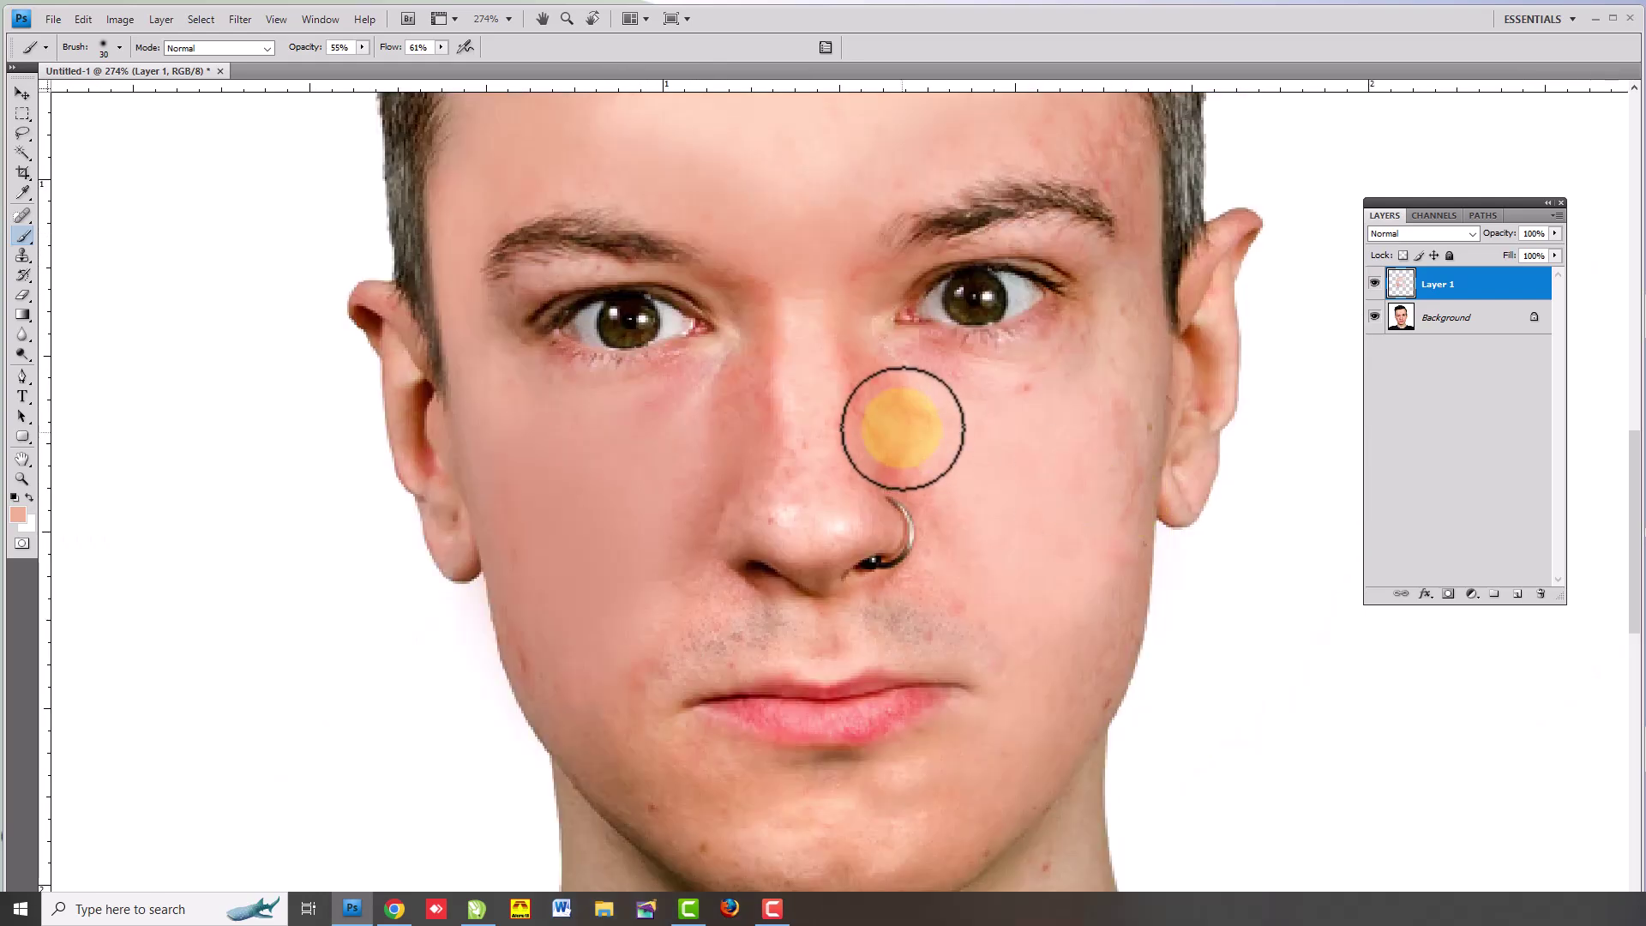
left_click(830, 411, "alt")
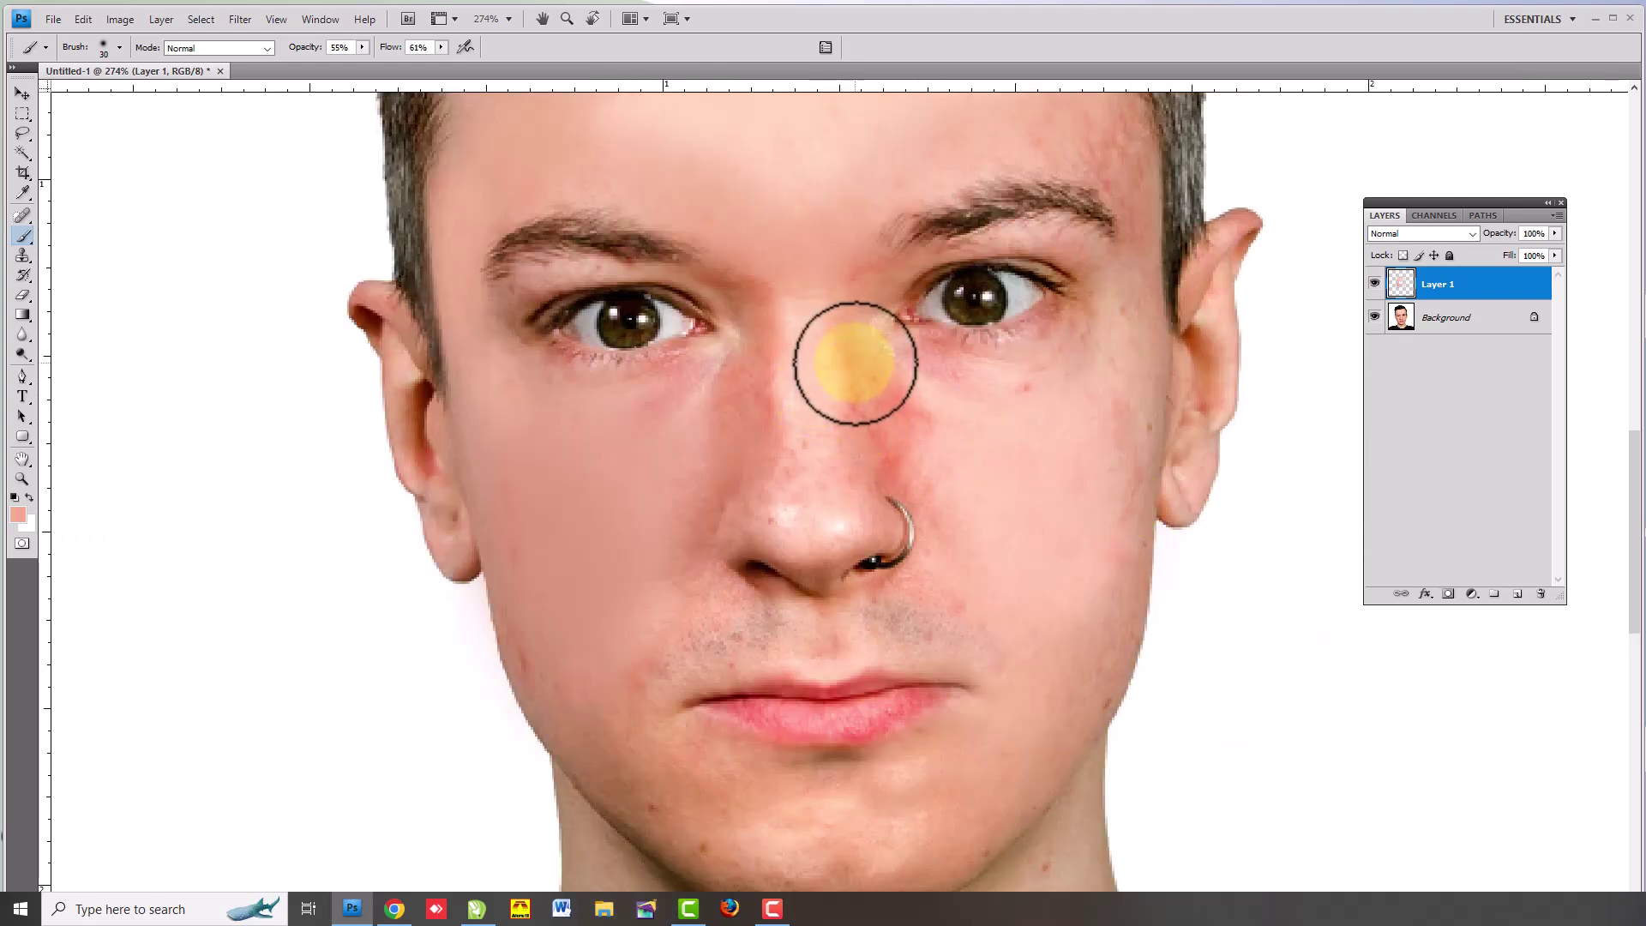
mouse_move(855, 363)
left_mouse_down()
mouse_move(918, 470)
mouse_move(900, 397)
mouse_move(928, 433)
mouse_move(889, 445)
mouse_move(937, 489)
mouse_move(1047, 382)
mouse_move(889, 368)
mouse_move(1047, 378)
mouse_move(1120, 301)
mouse_move(1118, 358)
mouse_move(1140, 408)
mouse_move(1117, 569)
mouse_move(1032, 589)
left_mouse_up()
- Paint a pinker sampled tone over the nose bridge and lower flow to 44%
left_click(1102, 356, "alt")
scroll(1037, 557, "down", 1)
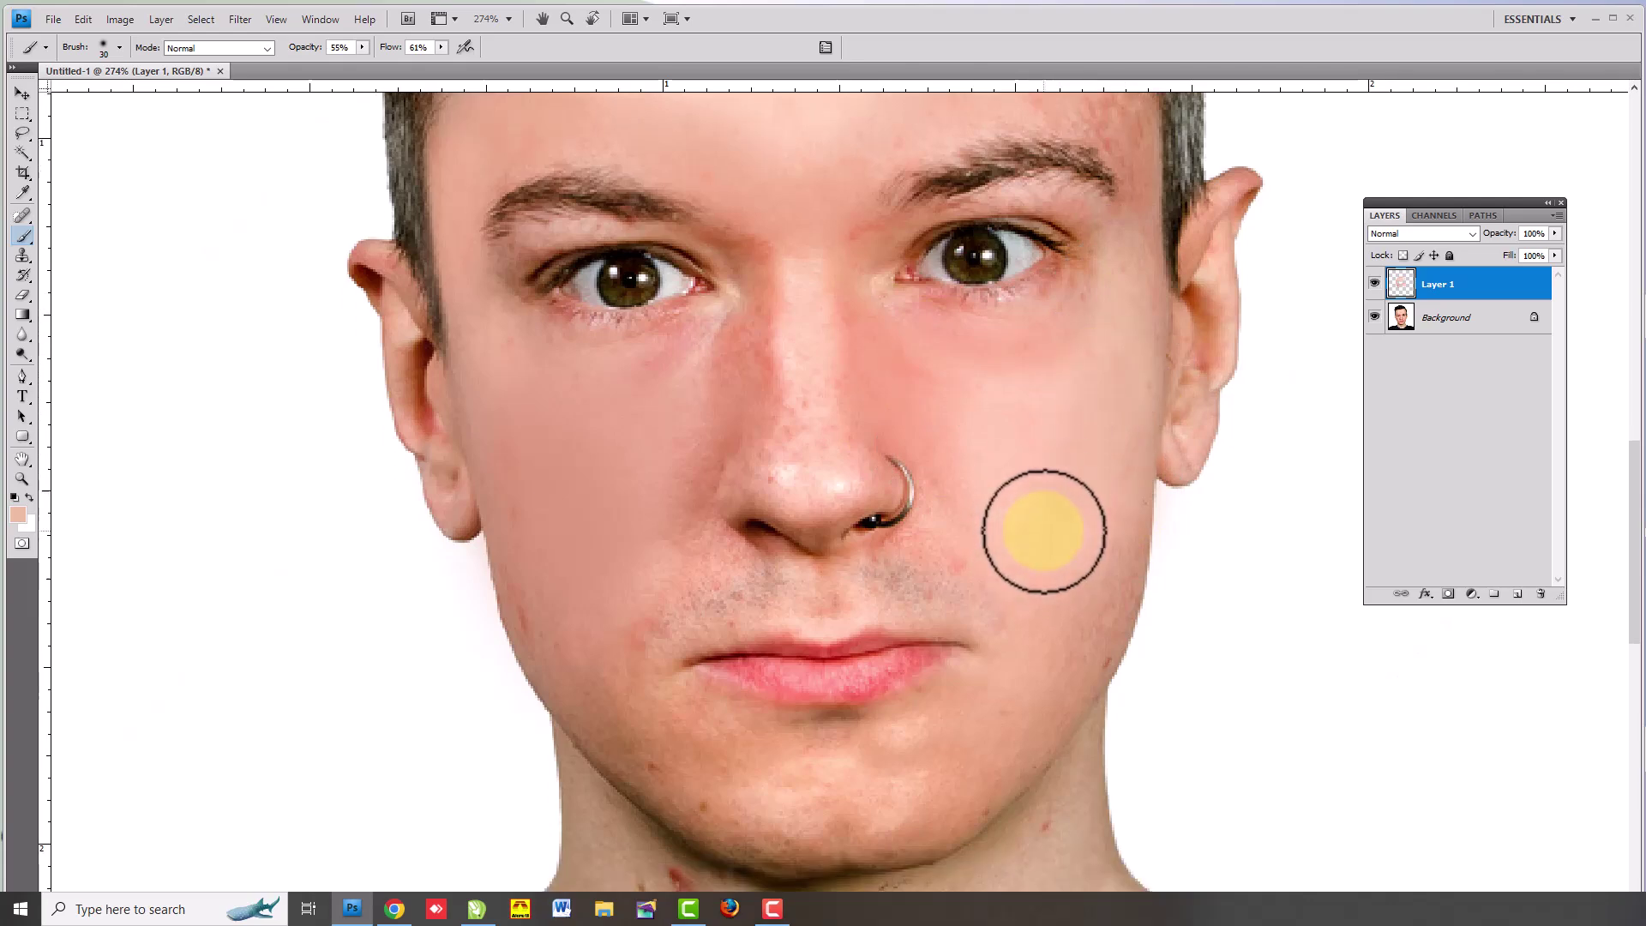
left_click(801, 349, "alt")
mouse_move(838, 357)
left_mouse_down()
mouse_move(746, 338)
mouse_move(815, 429)
left_mouse_up()
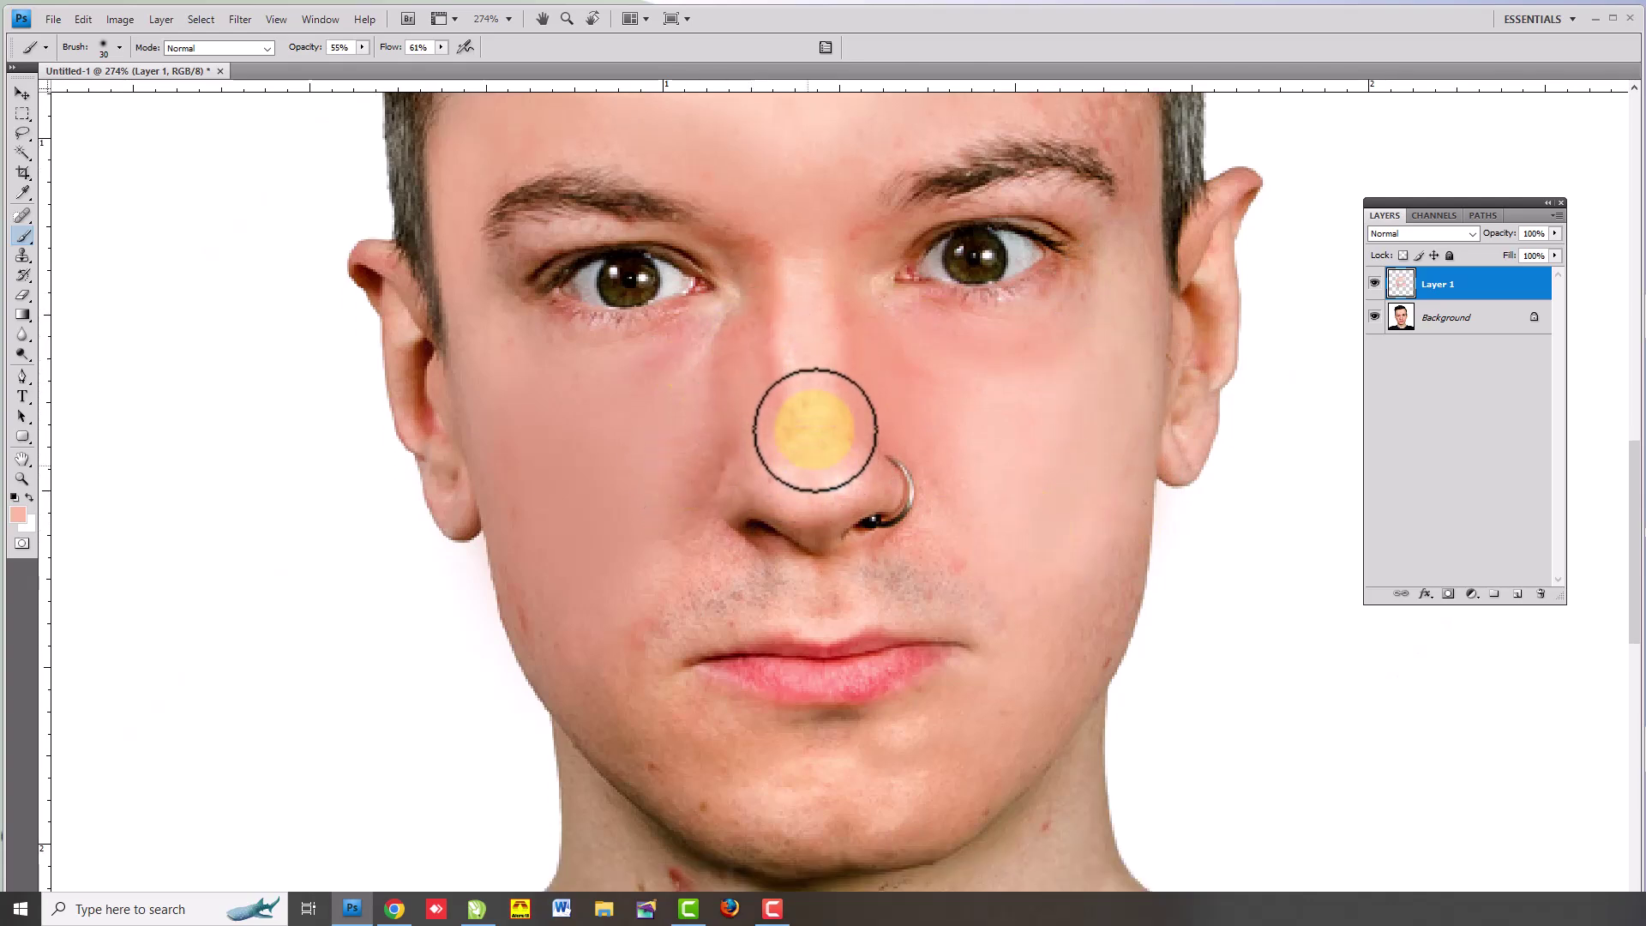
left_click(441, 48)
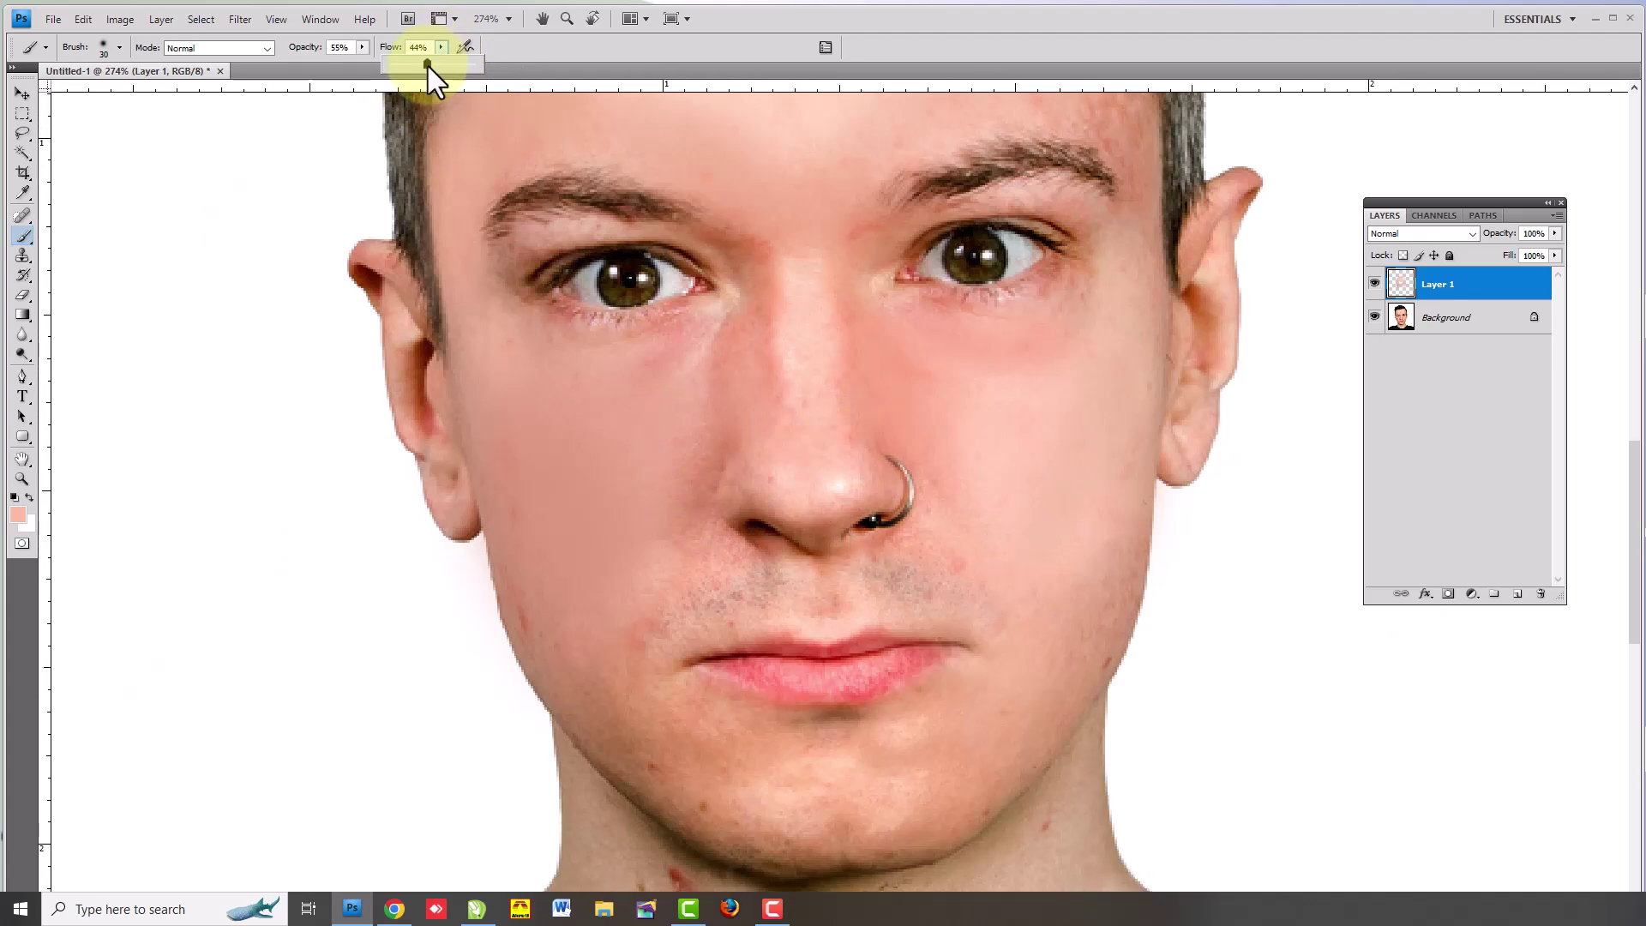
- Lower brush opacity to 43% and paint soft skin tone over the cheek and jaw
left_click(362, 48)
left_click_drag(361, 64, 352, 65)
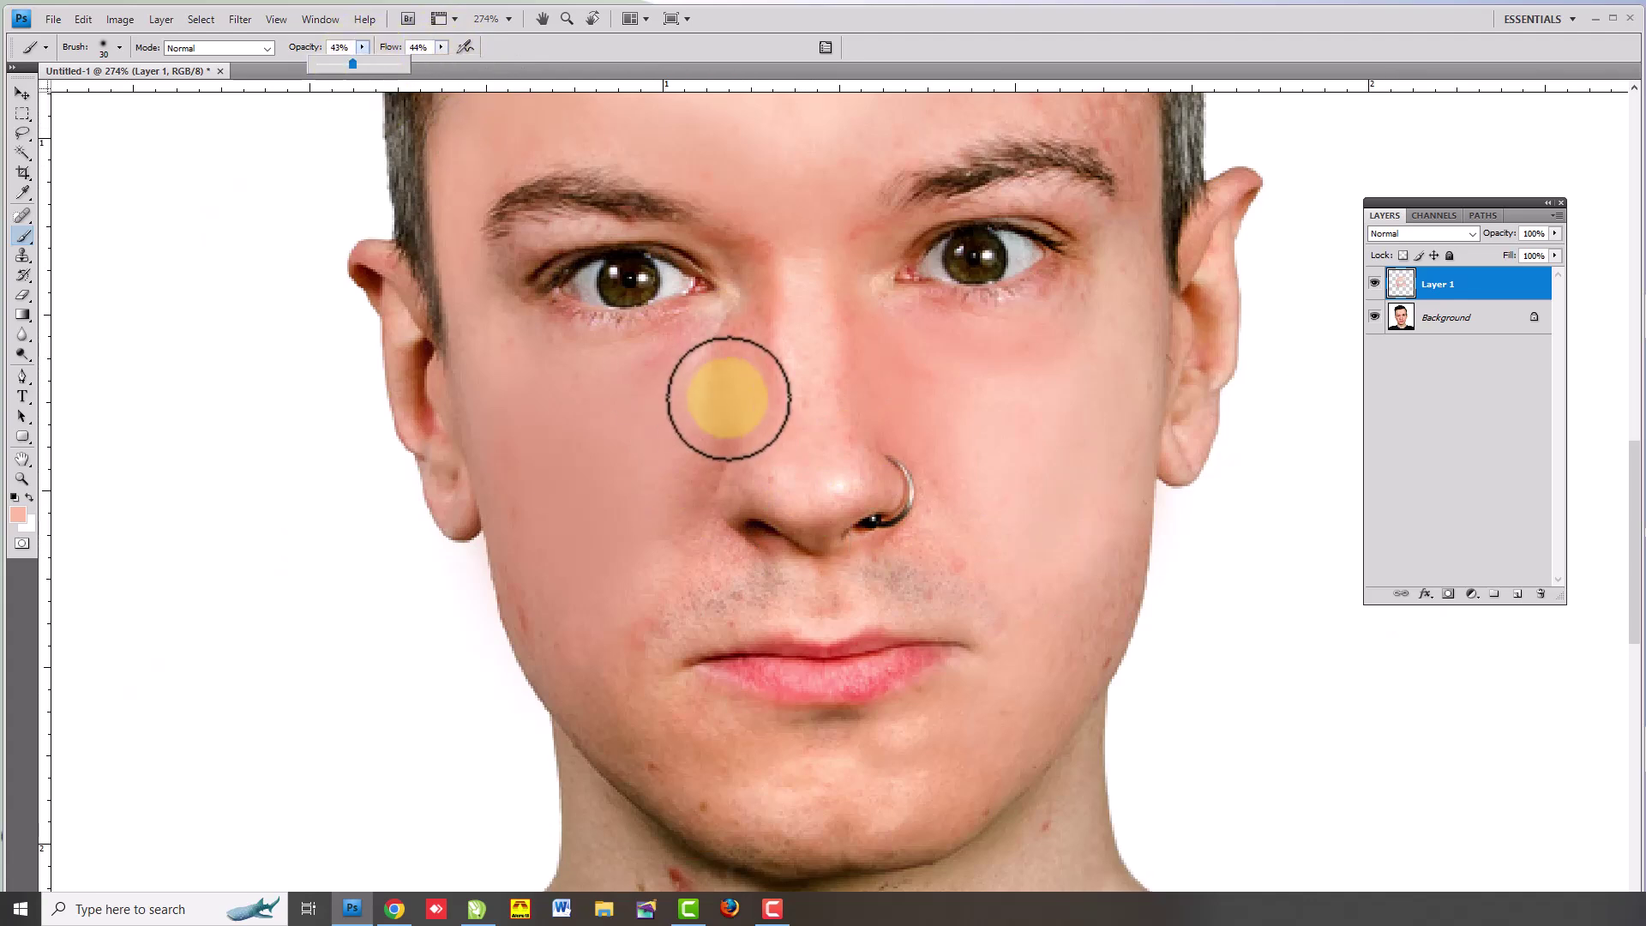
scroll(763, 446, "down", 2)
mouse_move(542, 540)
left_mouse_down()
mouse_move(730, 751)
mouse_move(837, 772)
mouse_move(734, 754)
mouse_move(834, 772)
mouse_move(714, 787)
mouse_move(985, 716)
mouse_move(783, 738)
mouse_move(794, 684)
mouse_move(753, 551)
mouse_move(918, 544)
mouse_move(697, 459)
left_mouse_up()
- Sample skin beside the remaining forehead blemish and paint over it
scroll(1015, 605, "down", 3)
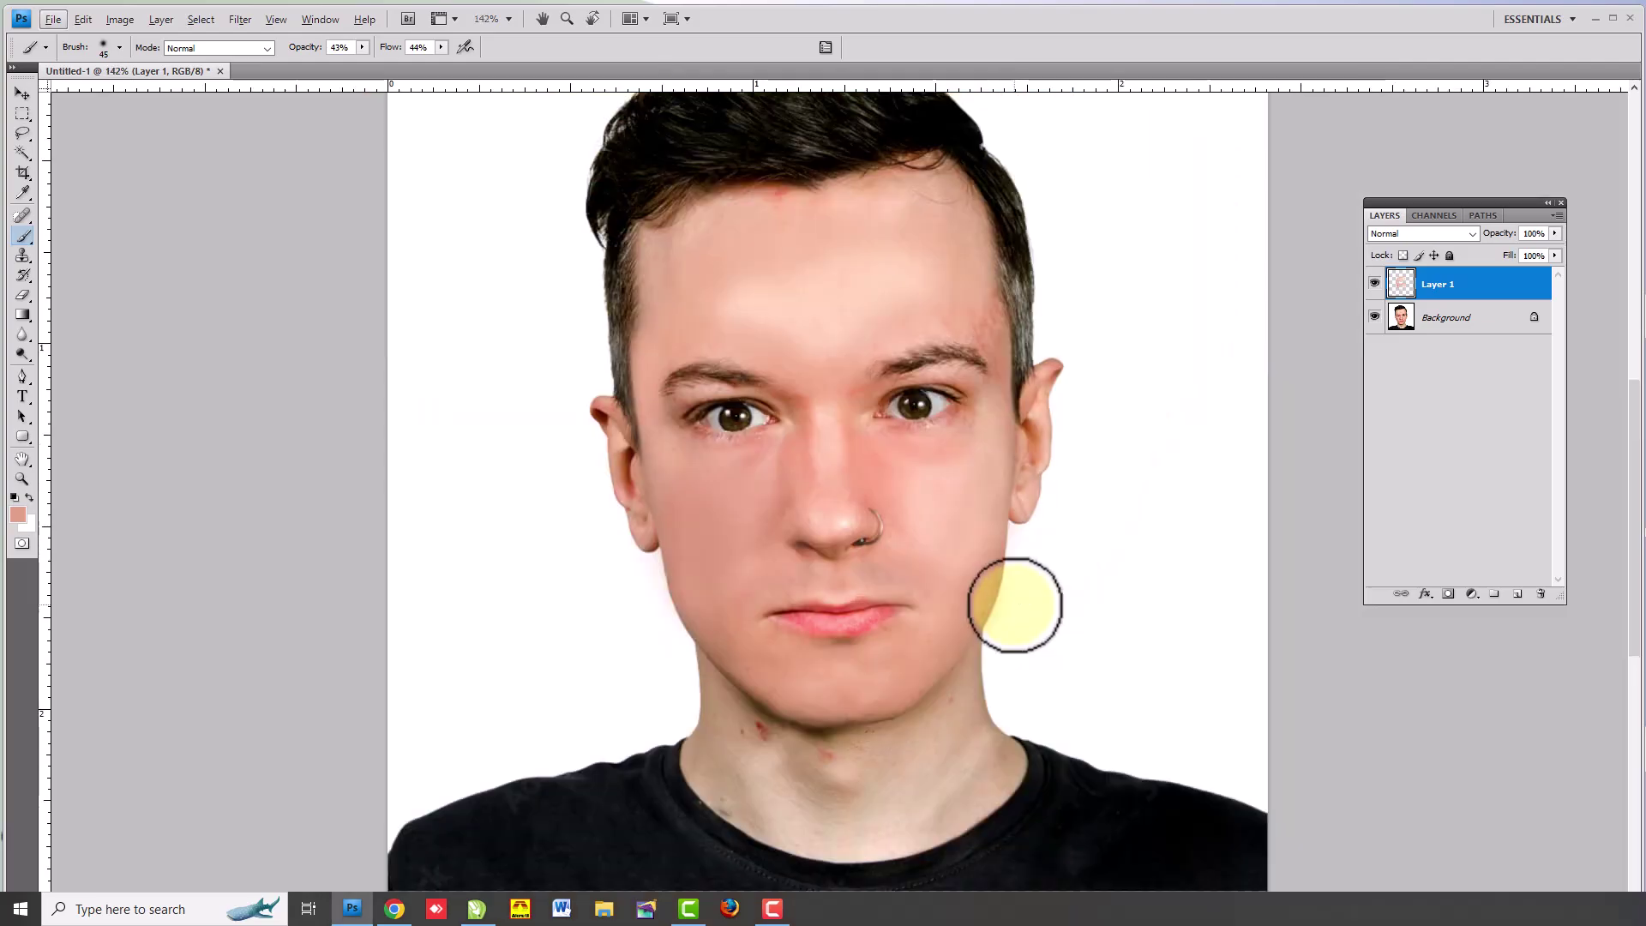
scroll(1076, 294, "up", 3)
scroll(809, 287, "up", 1)
scroll(754, 317, "down", 4)
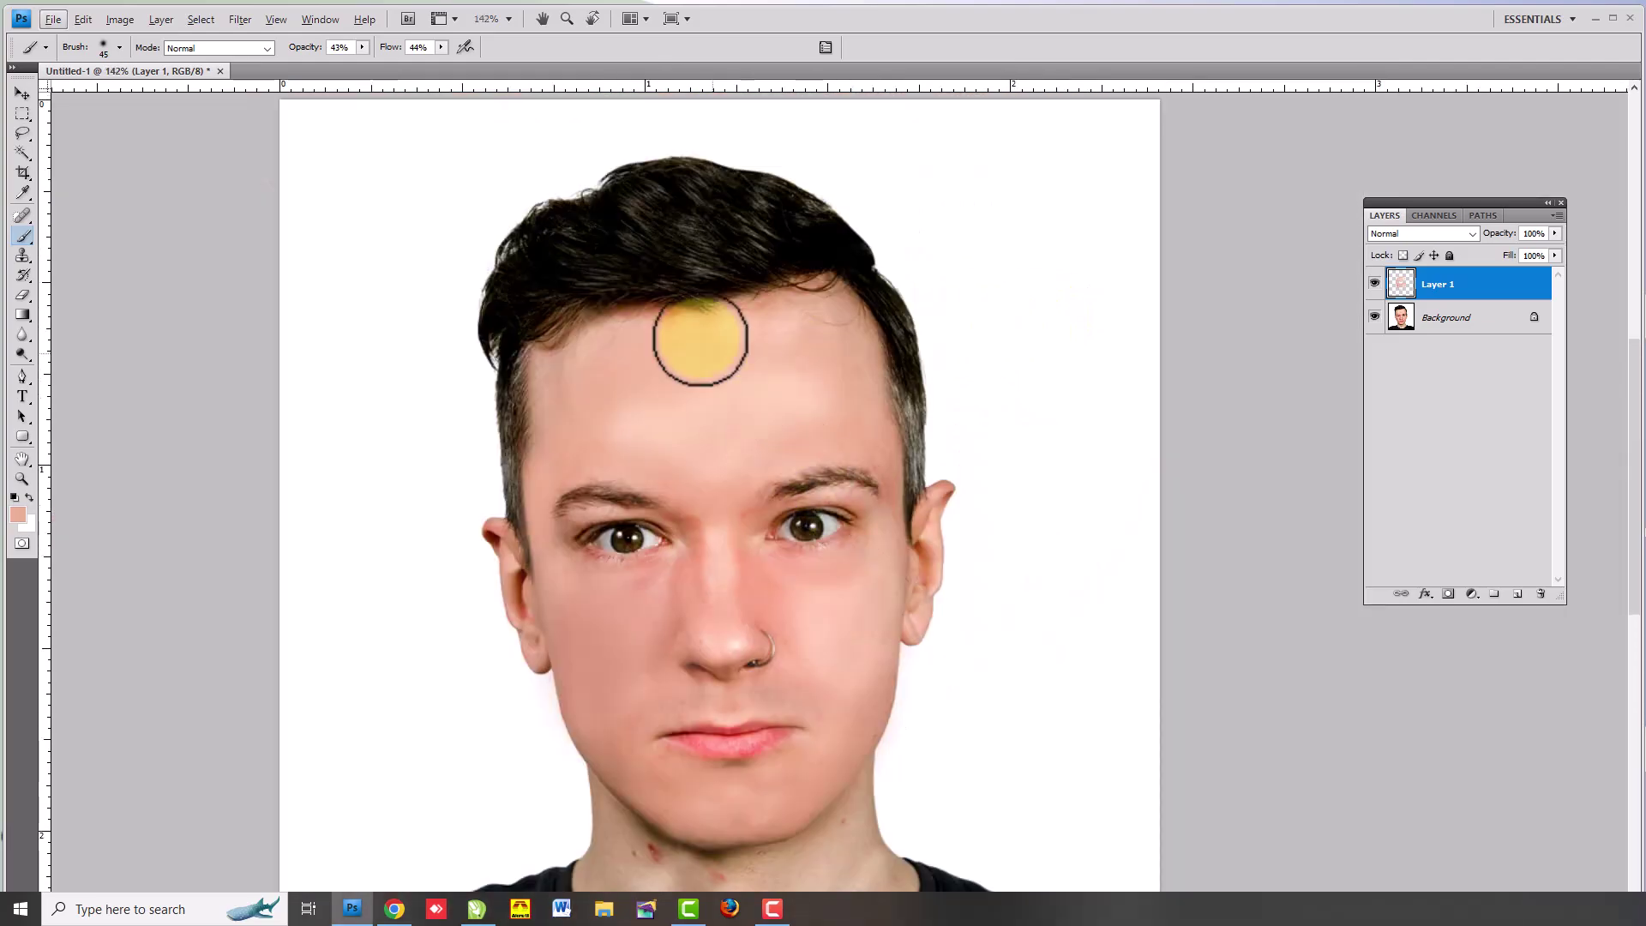
scroll(686, 309, "up", 2)
scroll(672, 285, "up", 2)
scroll(682, 309, "up", 3)
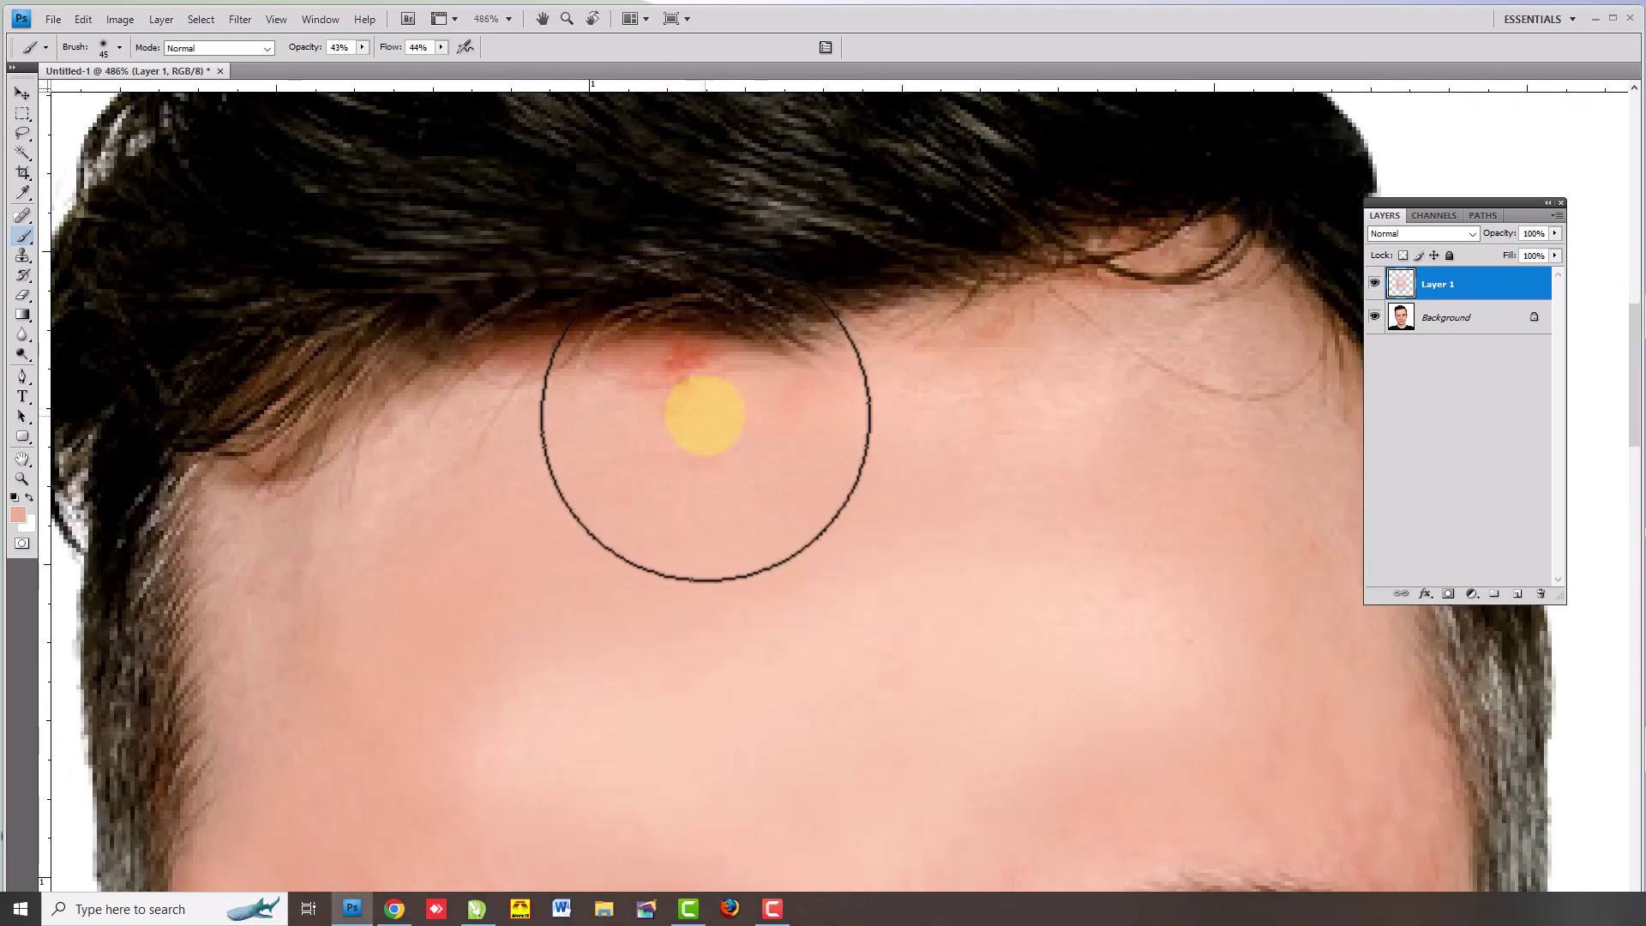
left_click(701, 418, "alt")
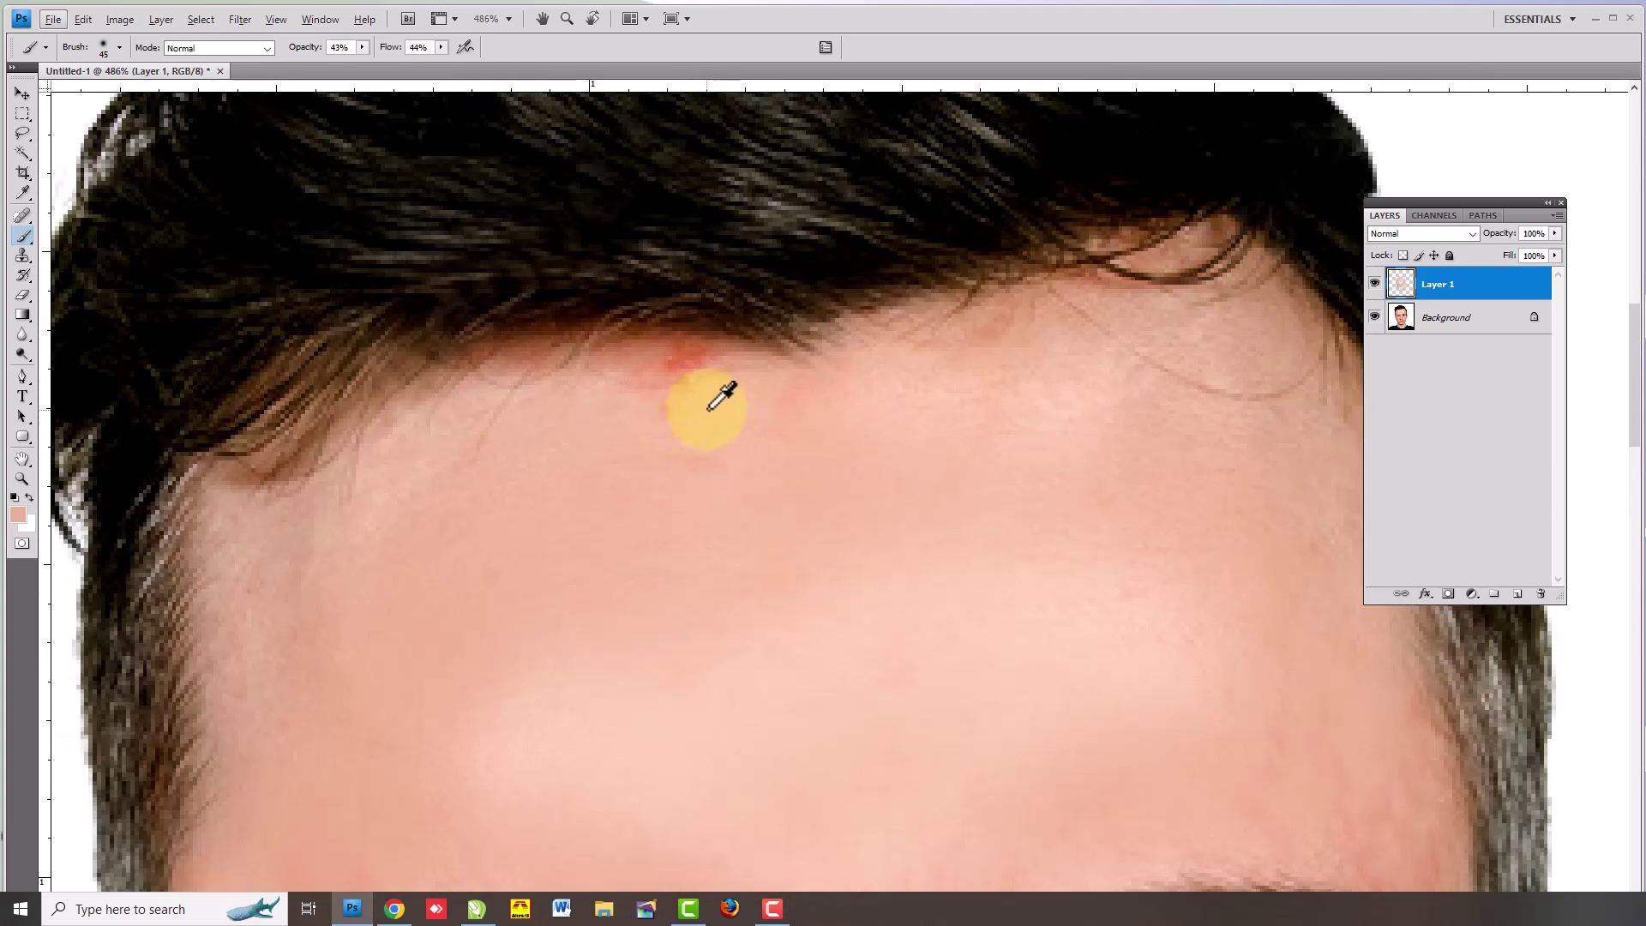
left_click(681, 408)
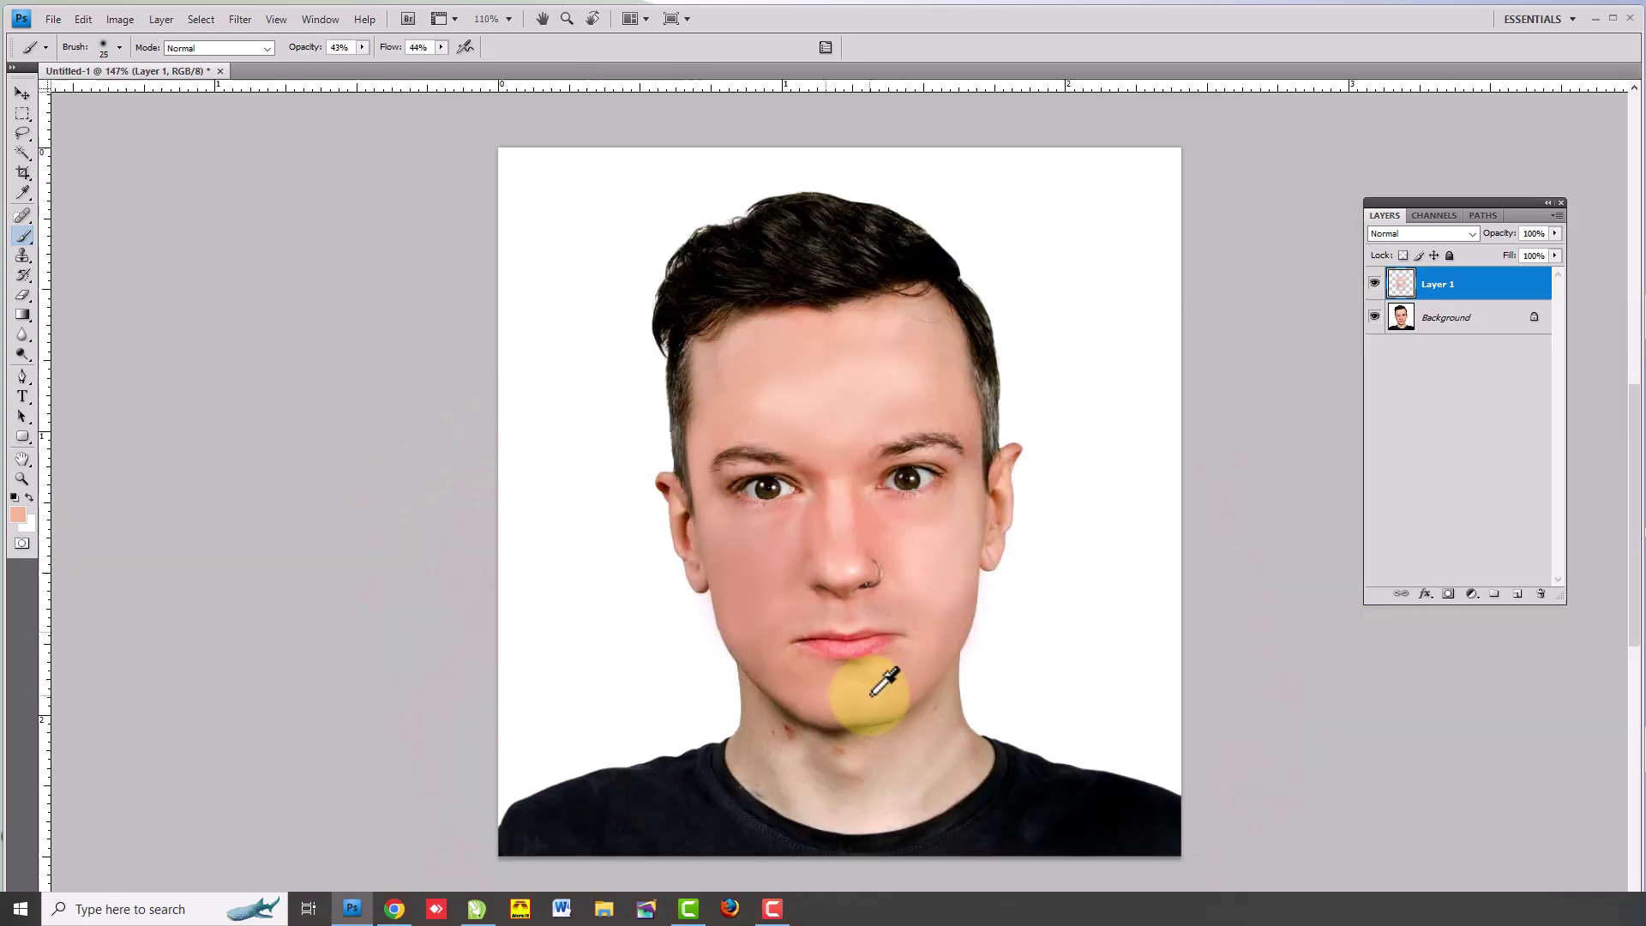
- Paint sampled skin tone over the upper and lower neck blemishes
scroll(871, 680, "down", 5)
scroll(821, 845, "up", 1)
scroll(717, 852, "up", 2)
scroll(771, 709, "up", 2)
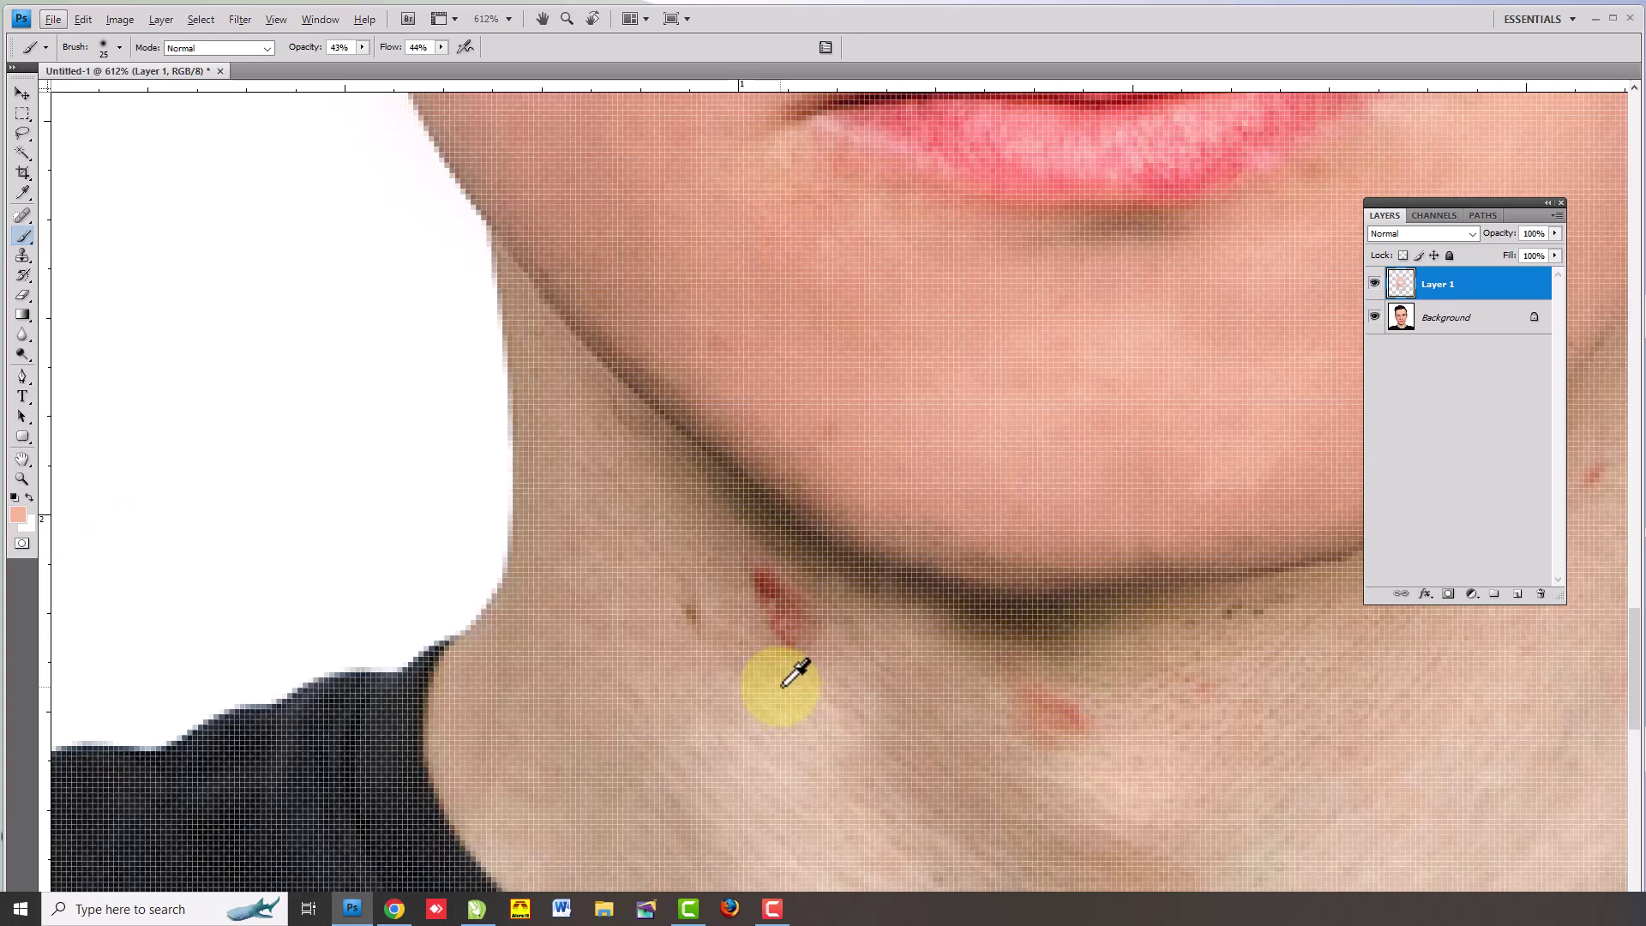
left_click(766, 604)
left_click(1064, 720)
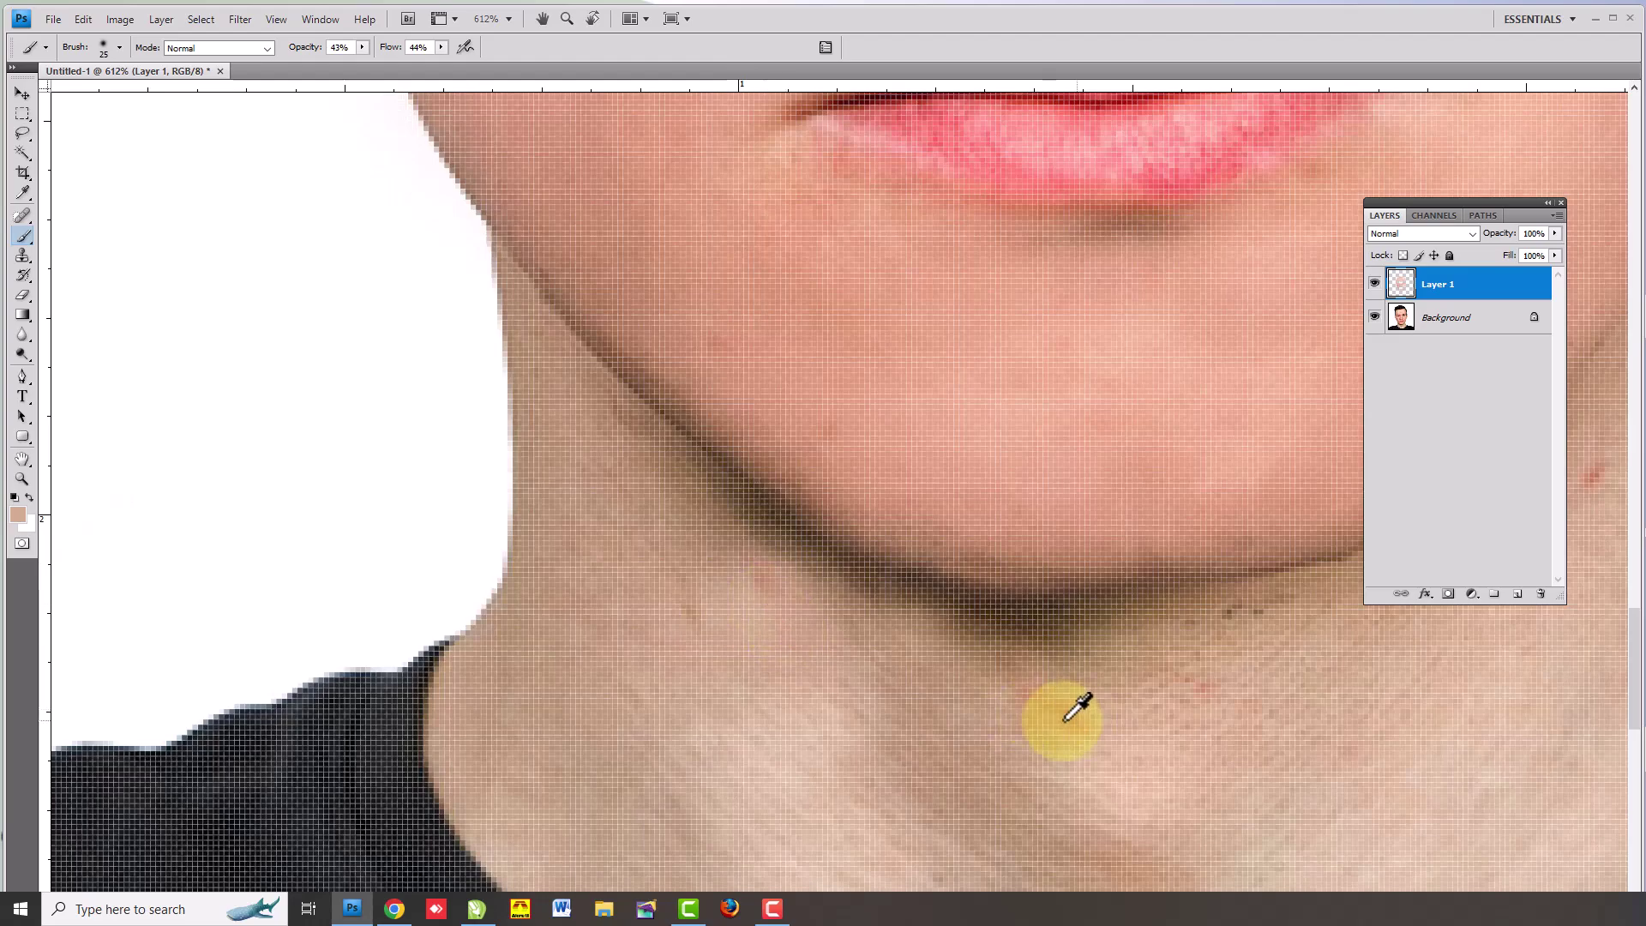
scroll(943, 708, "down", 2)
scroll(819, 696, "down", 2)
scroll(857, 692, "down", 2)
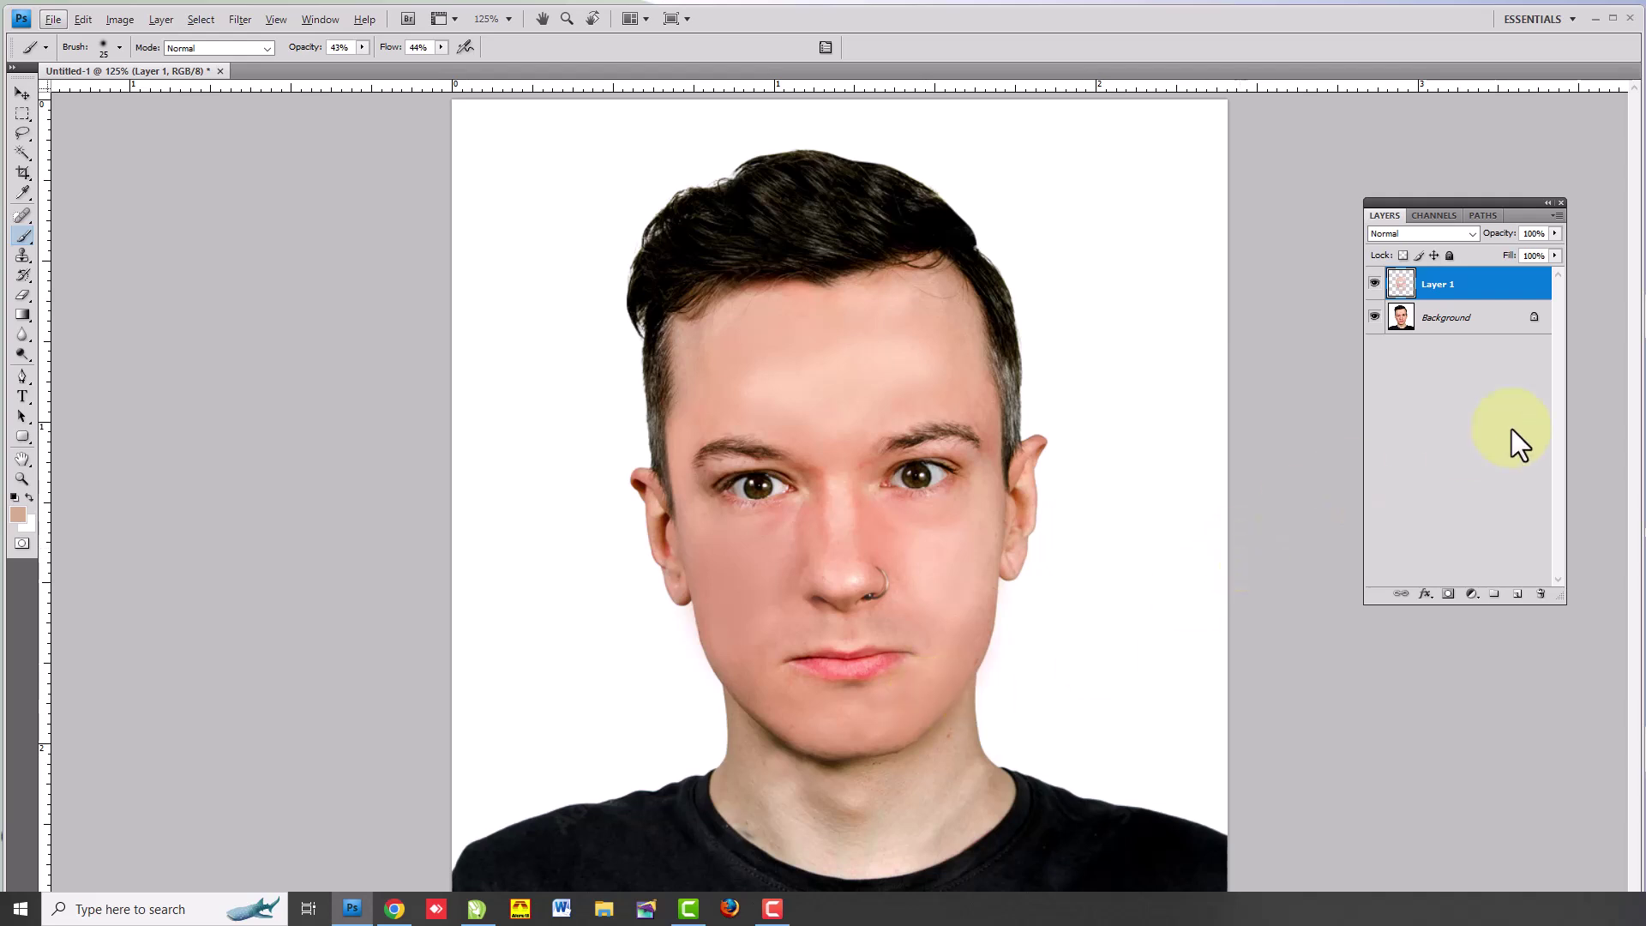
- Toggle the Background and Layer 1 visibility to compare painted skin against the blemished original
left_click(1375, 318)
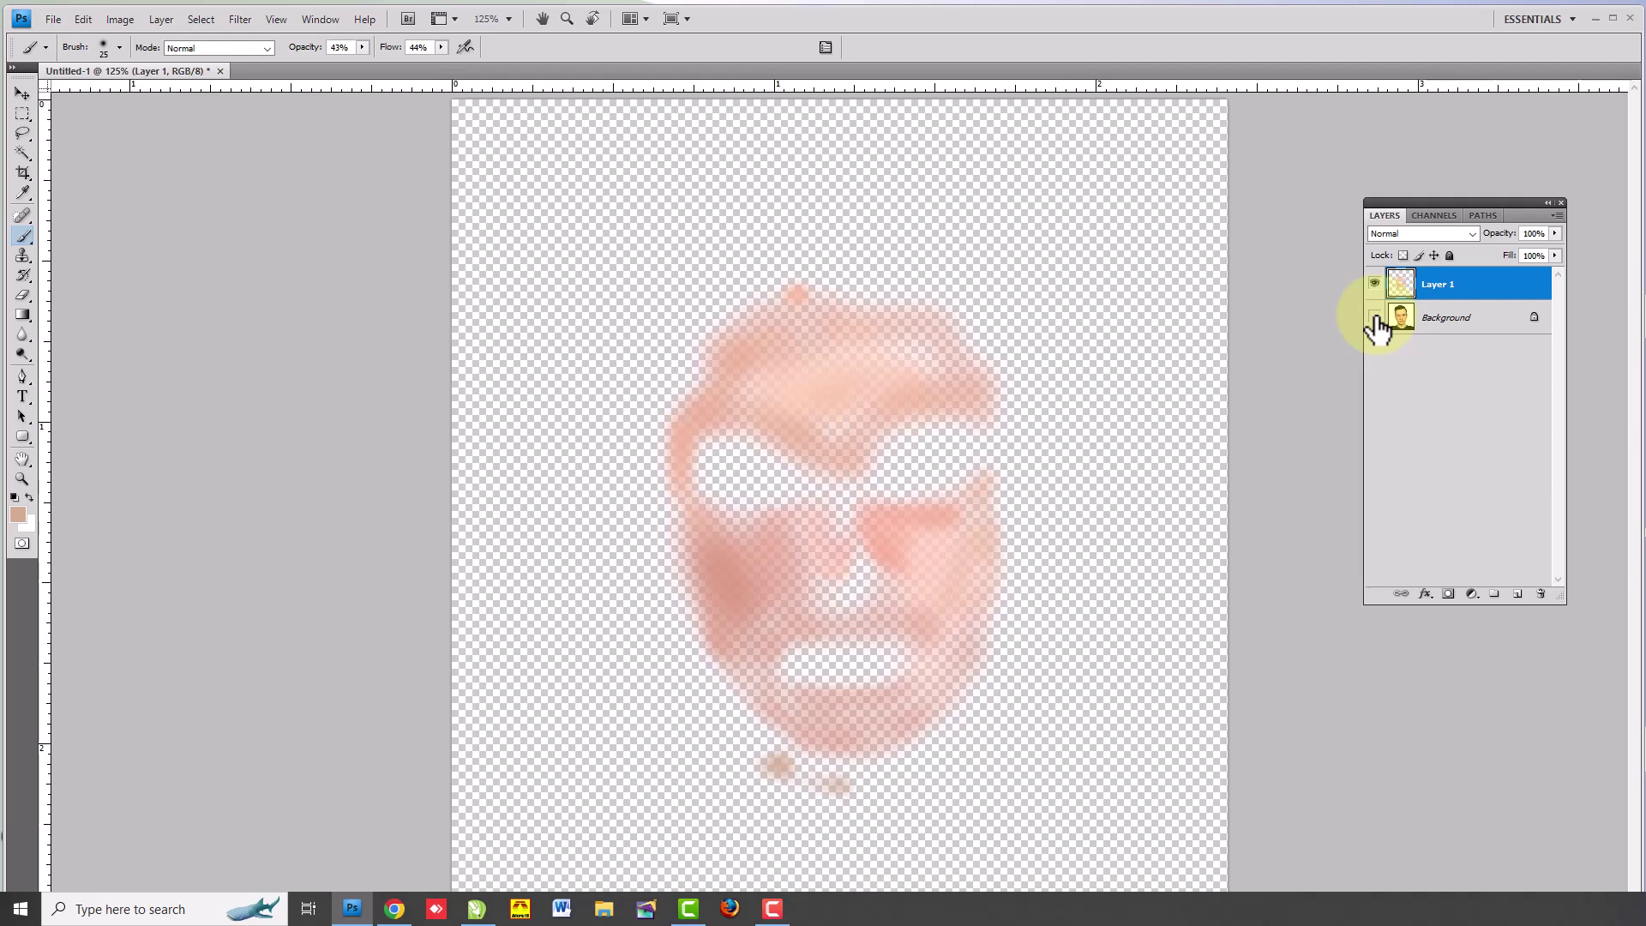
left_click(1477, 292)
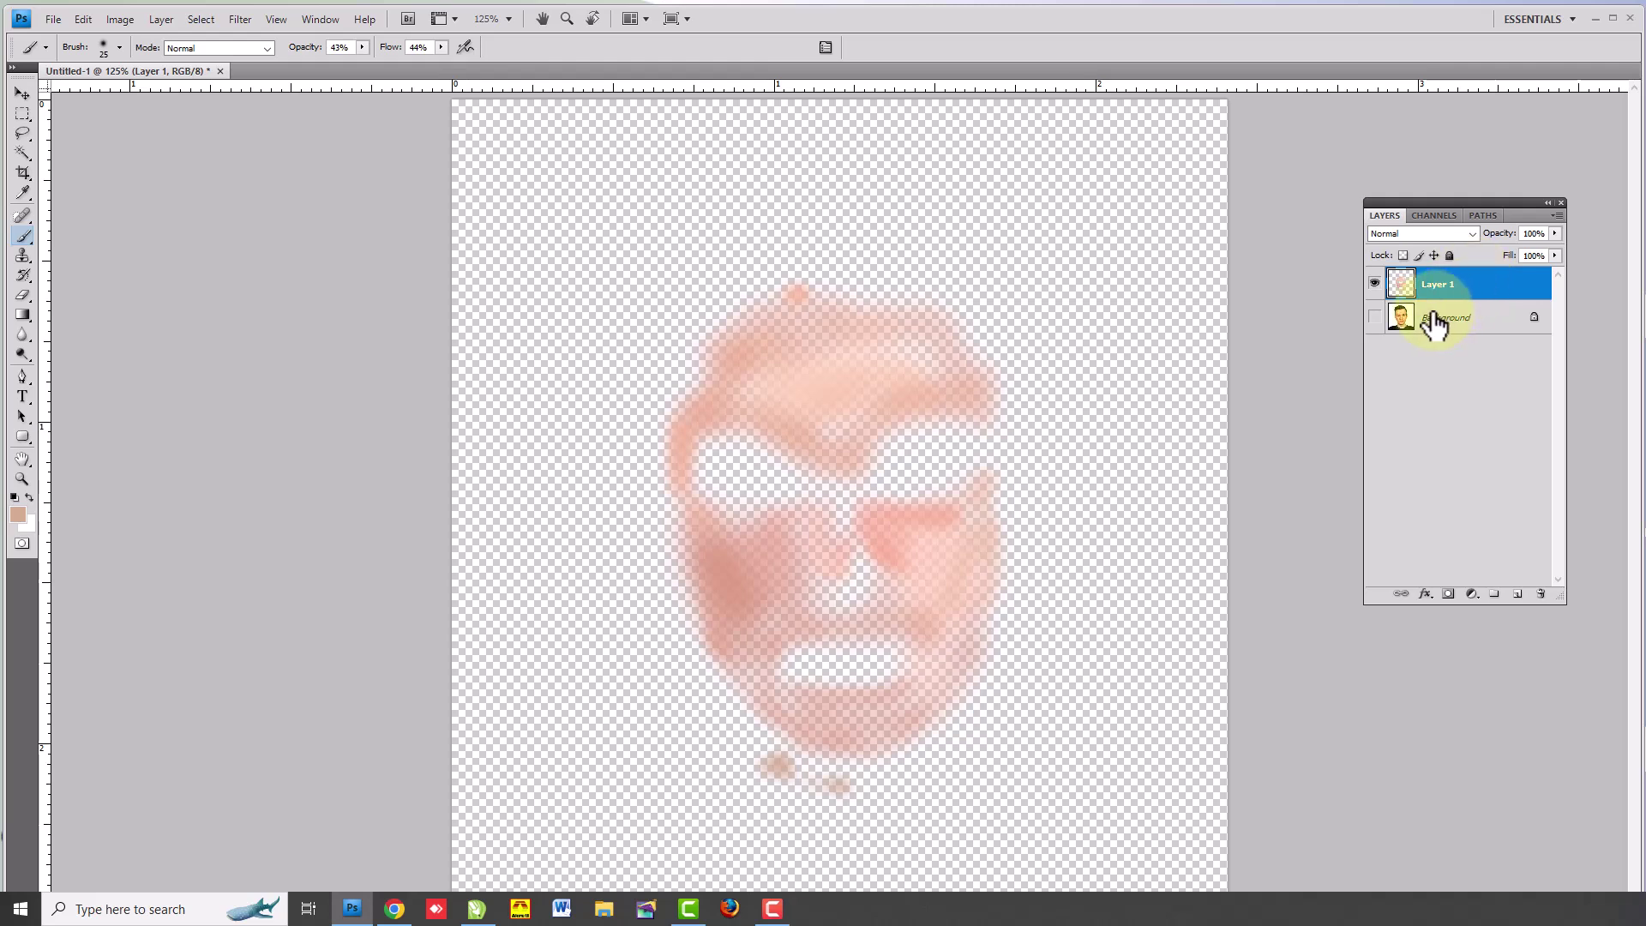
left_click(1376, 285)
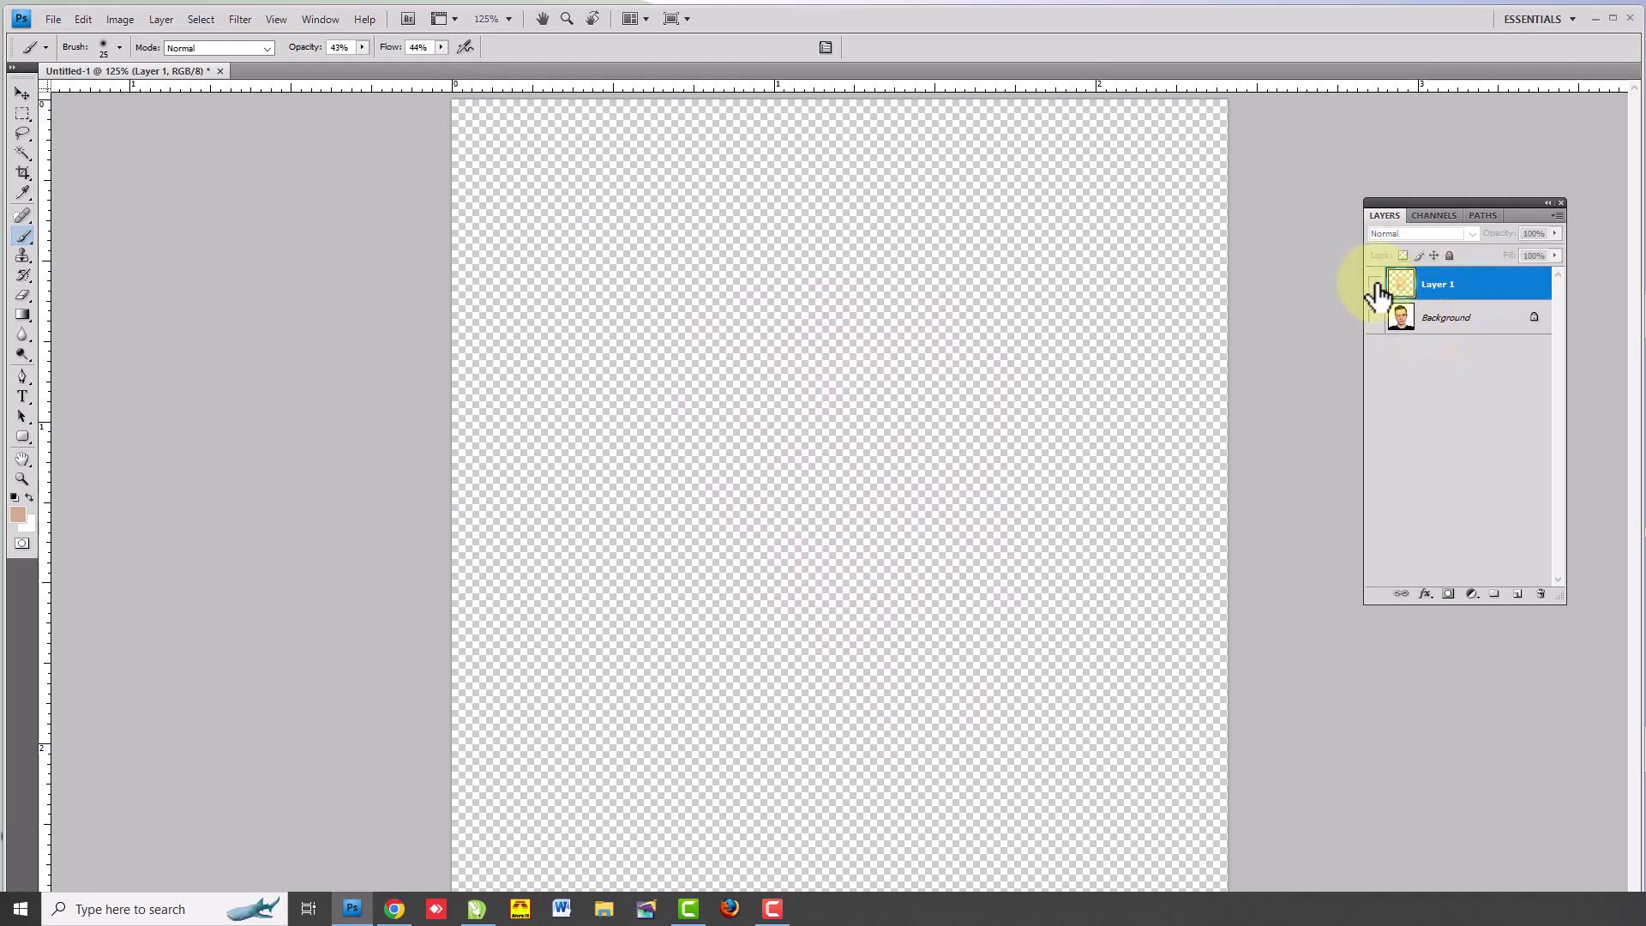
left_click(1374, 317)
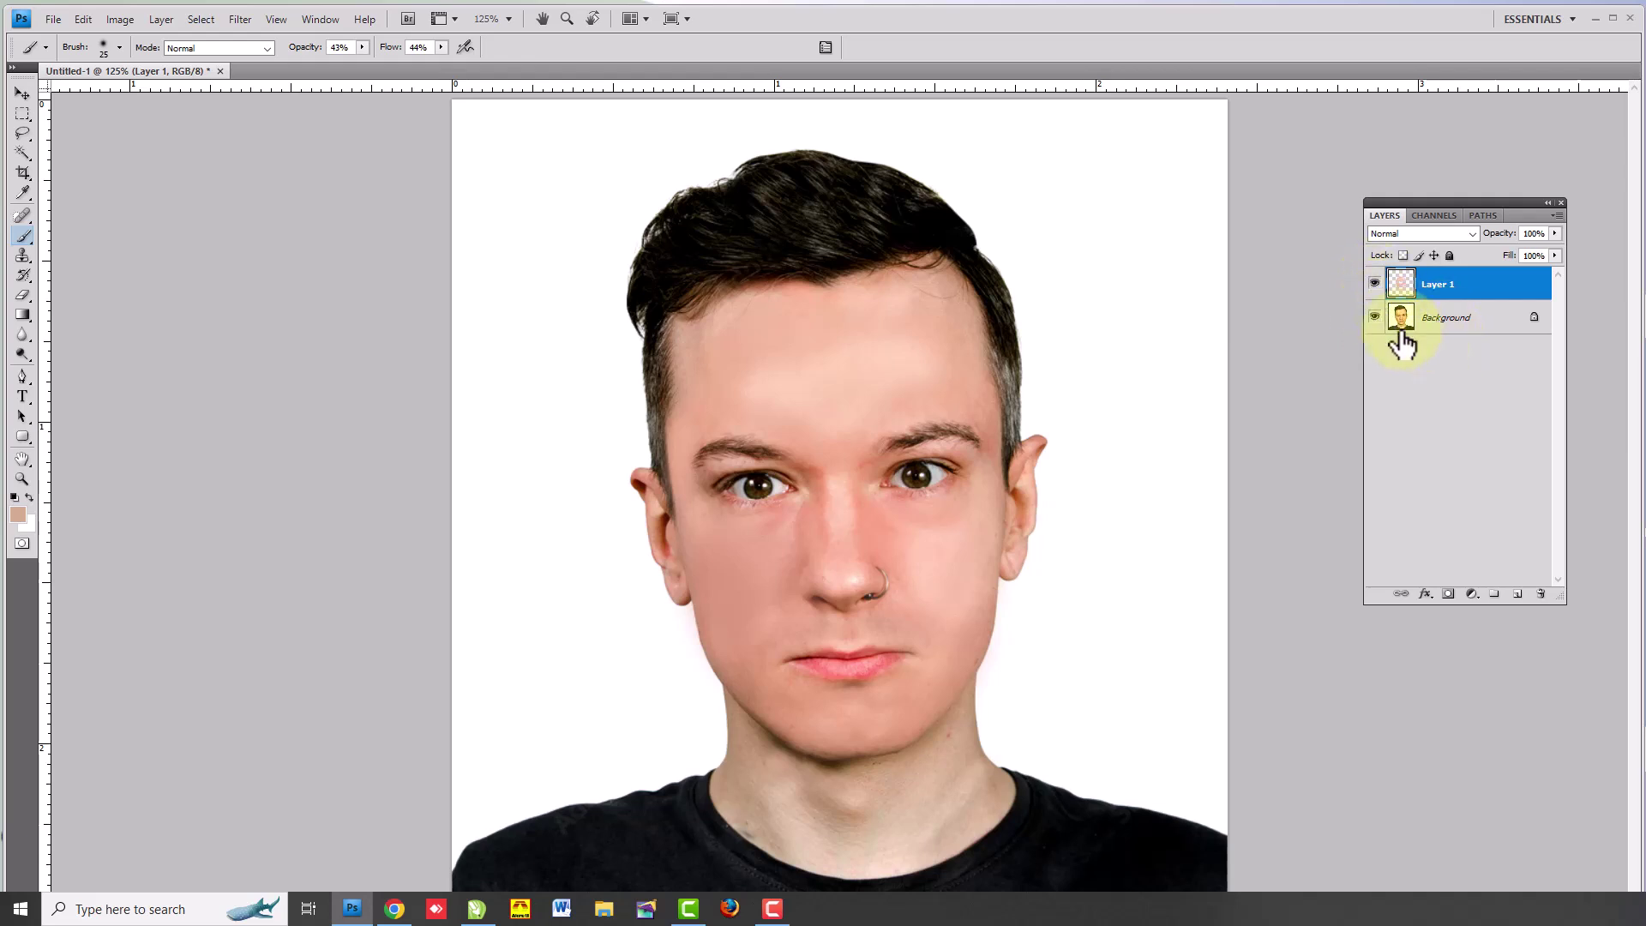
left_click(1375, 283)
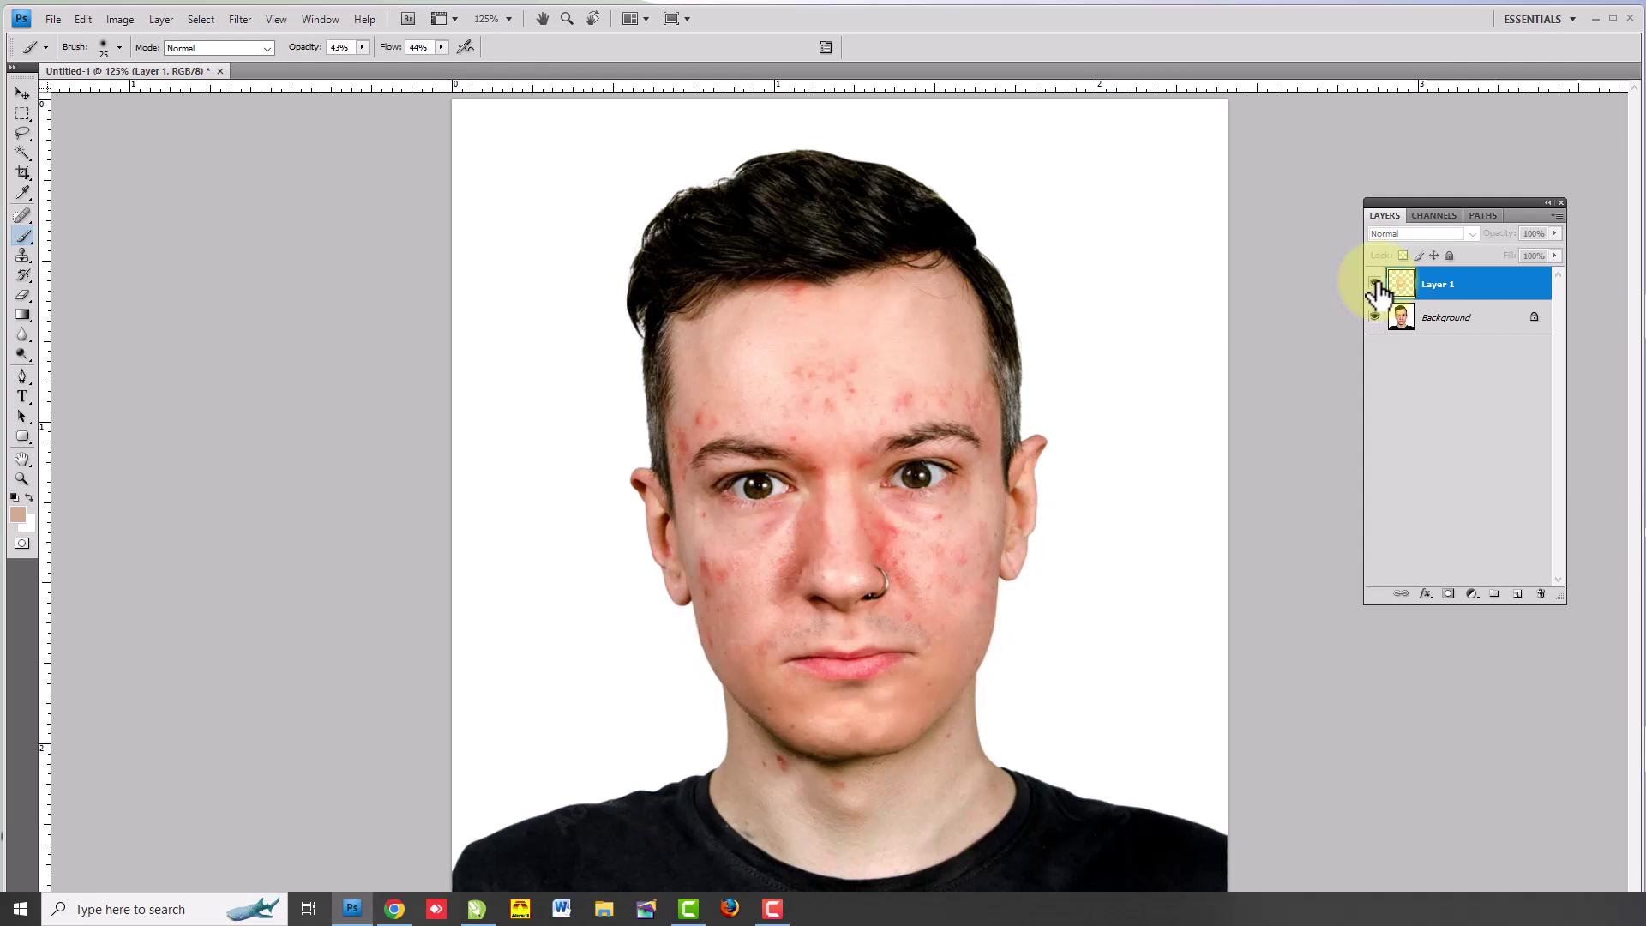
left_click(1376, 286)
left_click(1376, 285)
left_click(1376, 286)
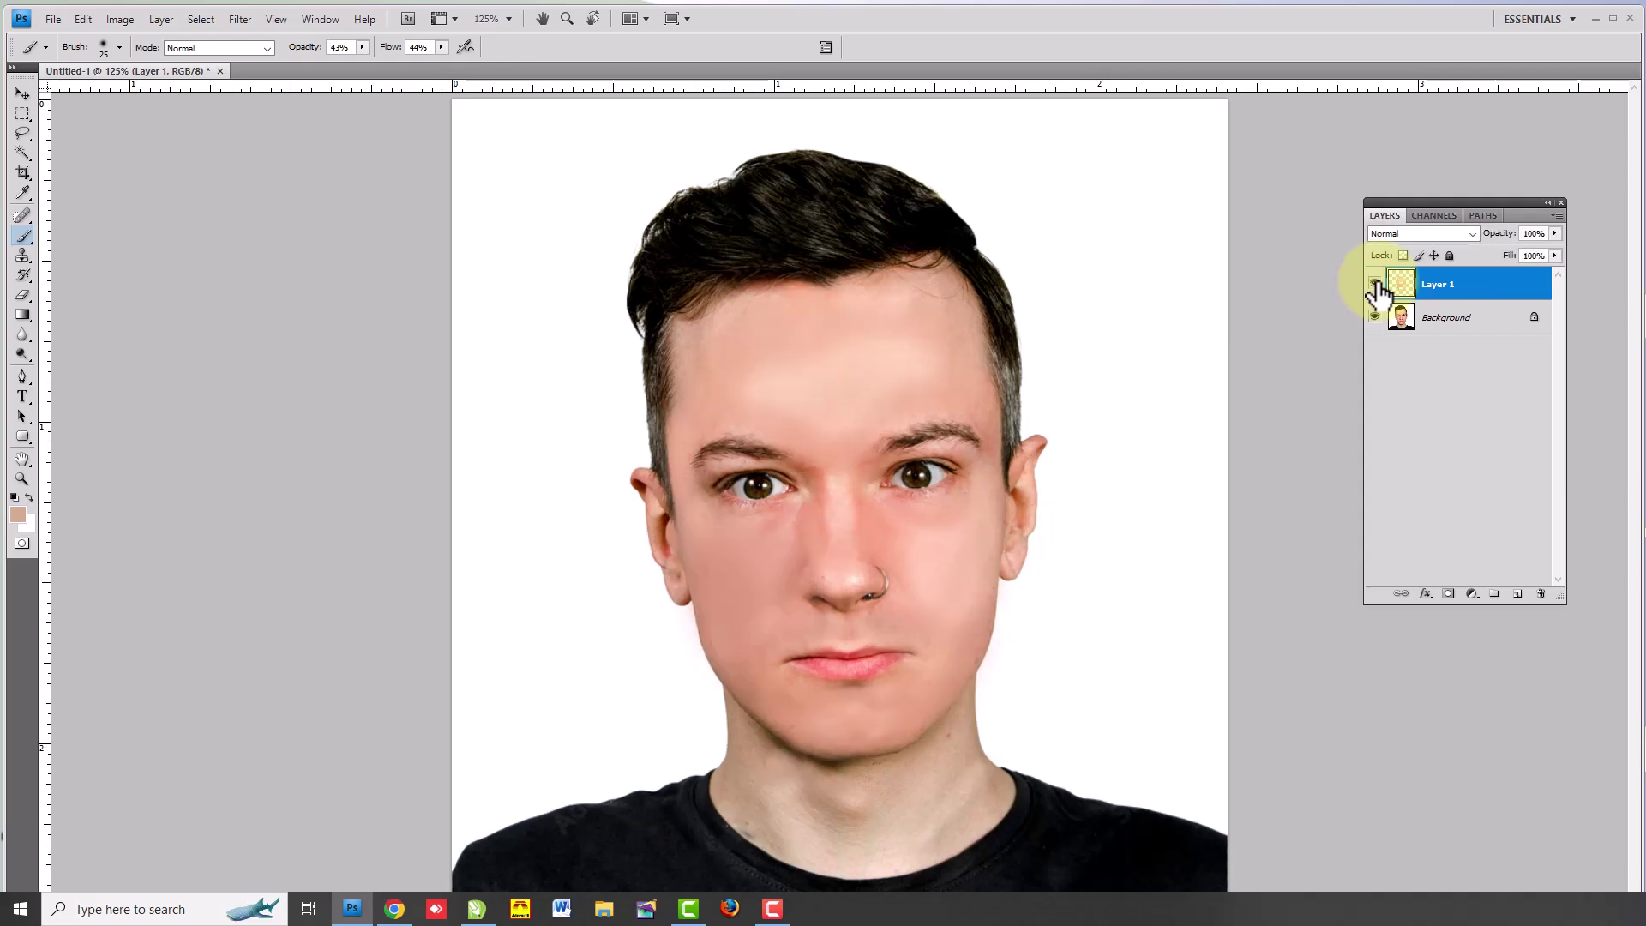
left_click(1376, 285)
left_click(1376, 285)
- Paint skin tone along the ear edge, left temple, and both cheeks
left_click(1058, 446)
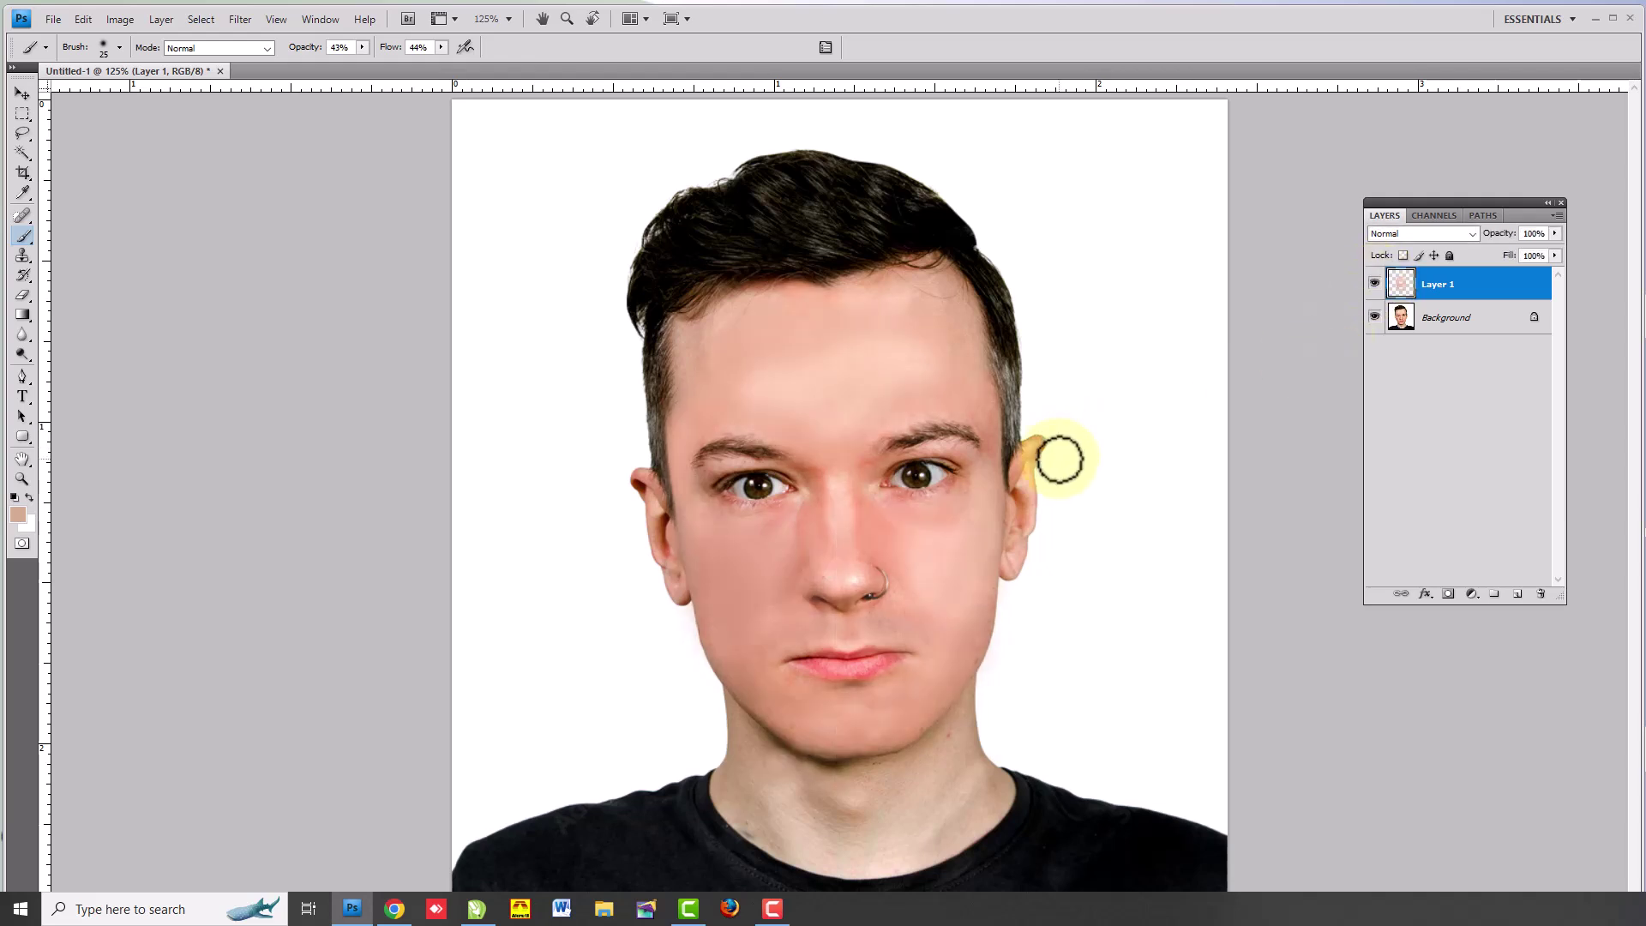
left_click_drag(1059, 460, 1050, 418)
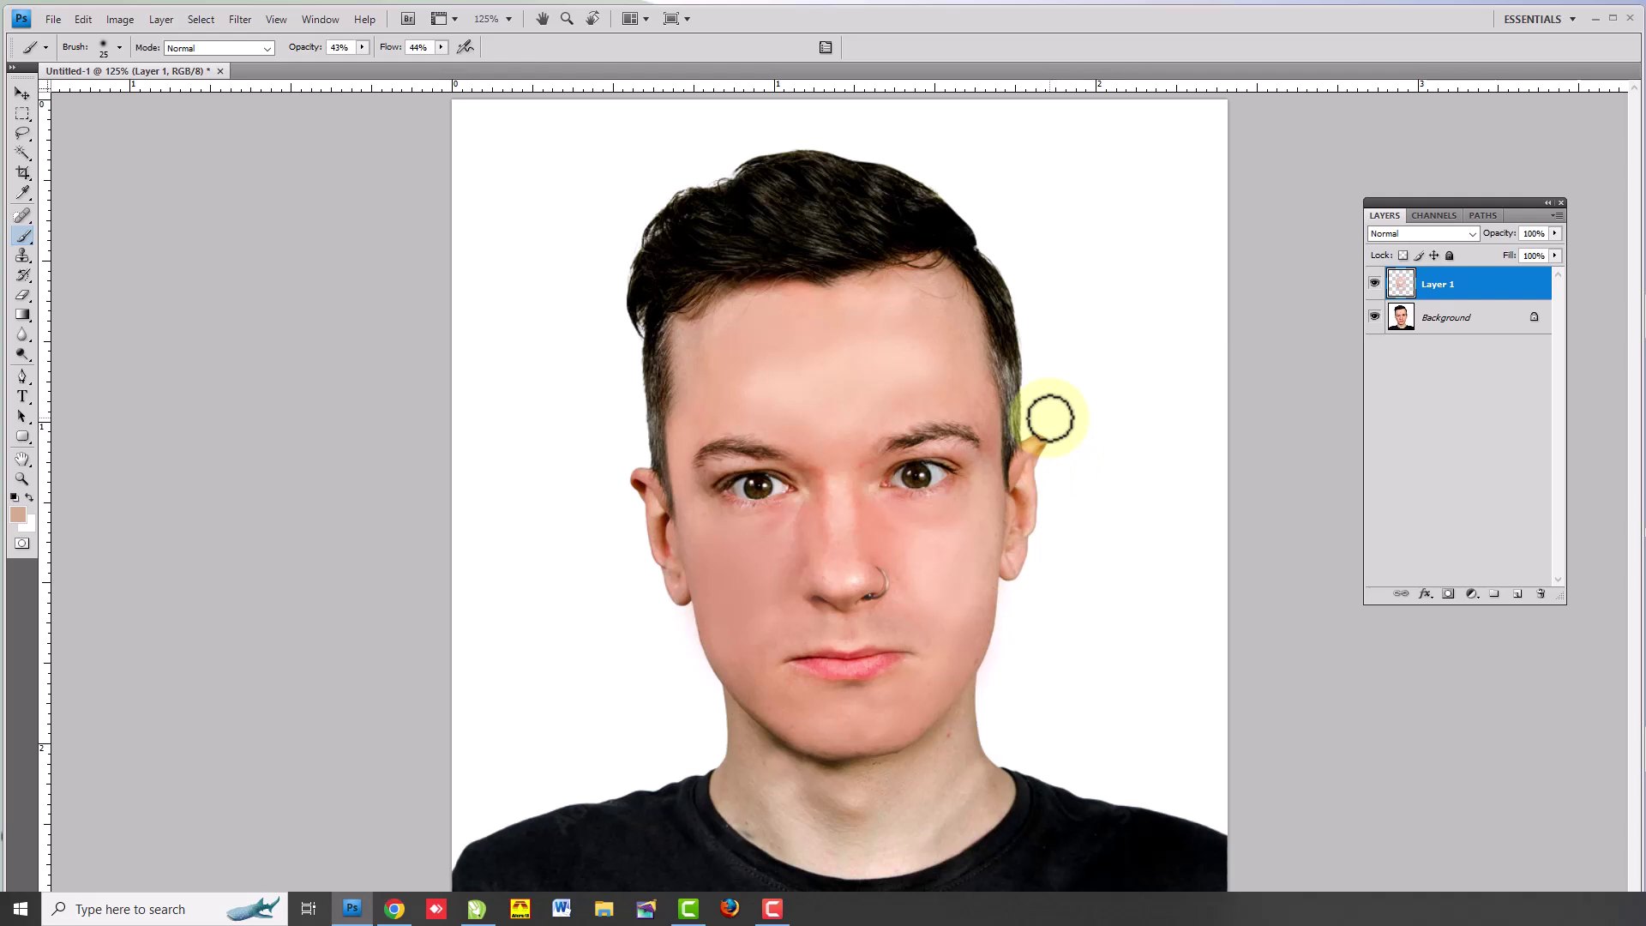
left_click(636, 378)
left_click(933, 540)
left_click(689, 516)
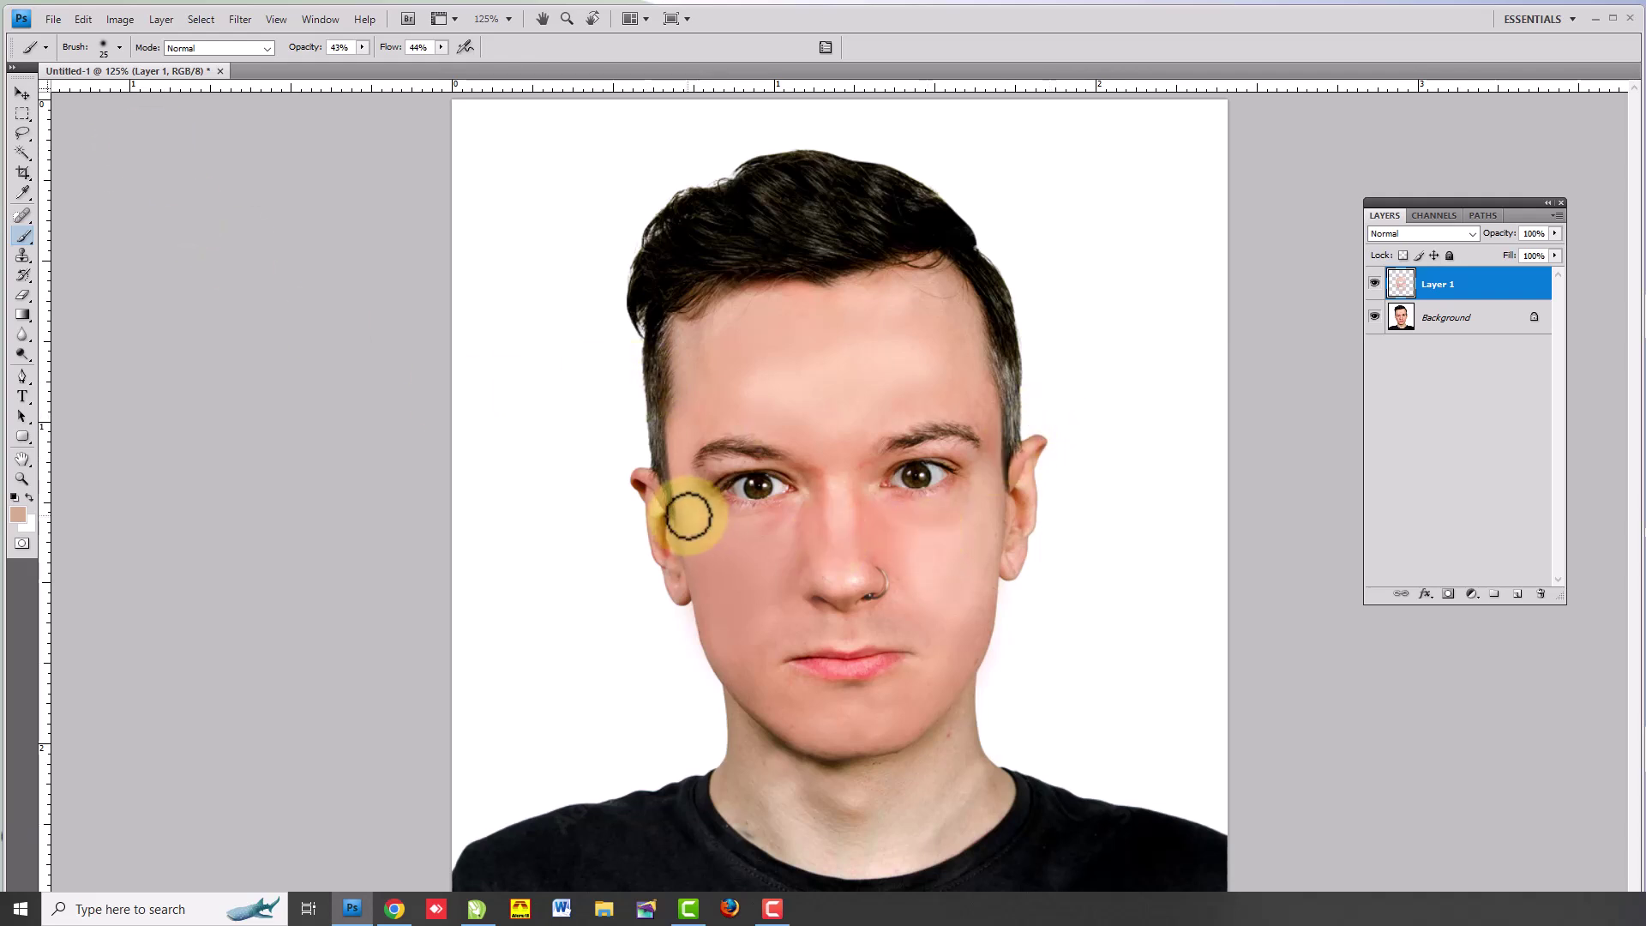
scroll(688, 515, "down", 2)
scroll(716, 478, "down", 1)
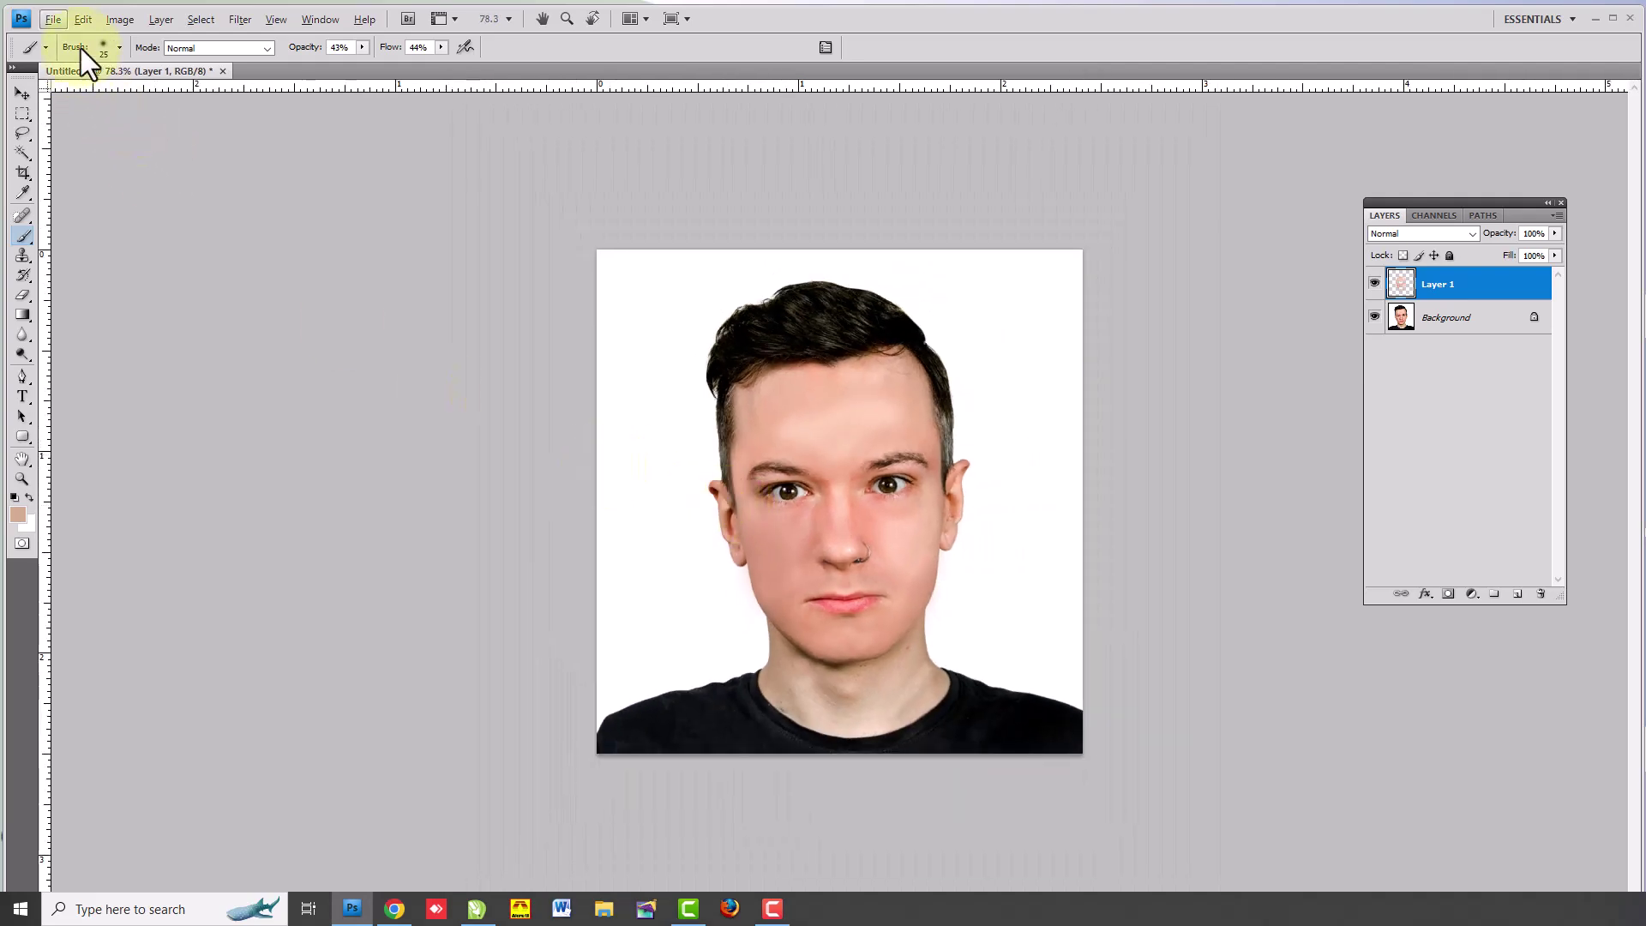
- Save the portrait to the Desktop as JPEG FACE_1.jpg, accepting Maximum quality 12
left_click(73, 19)
left_click(95, 250)
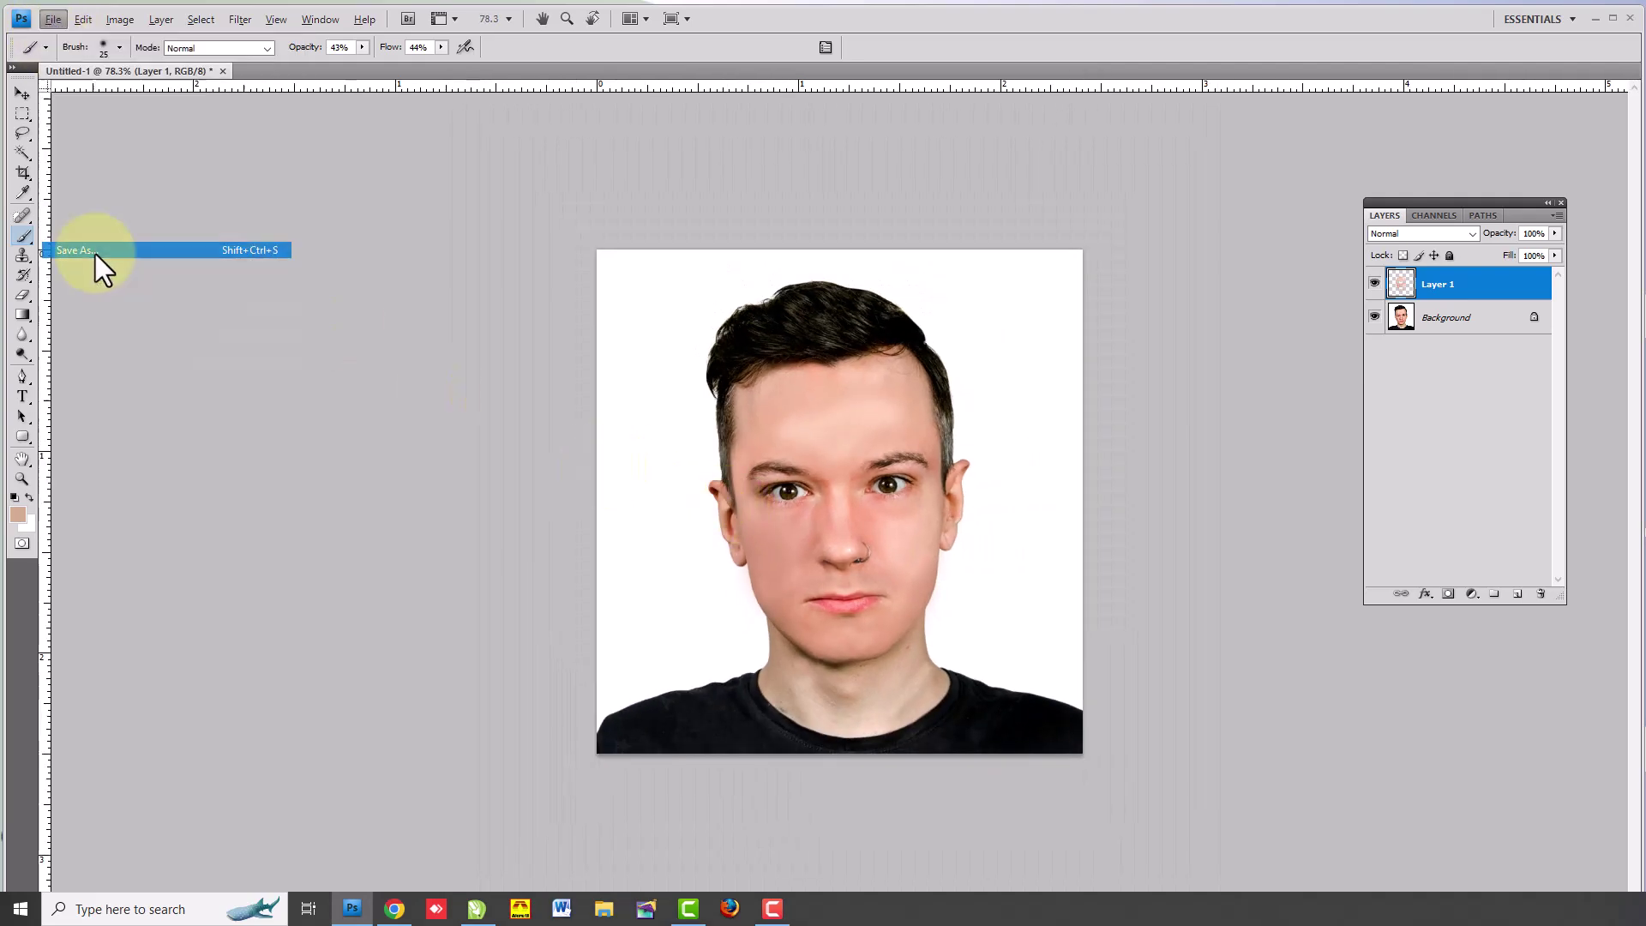
left_click(641, 358)
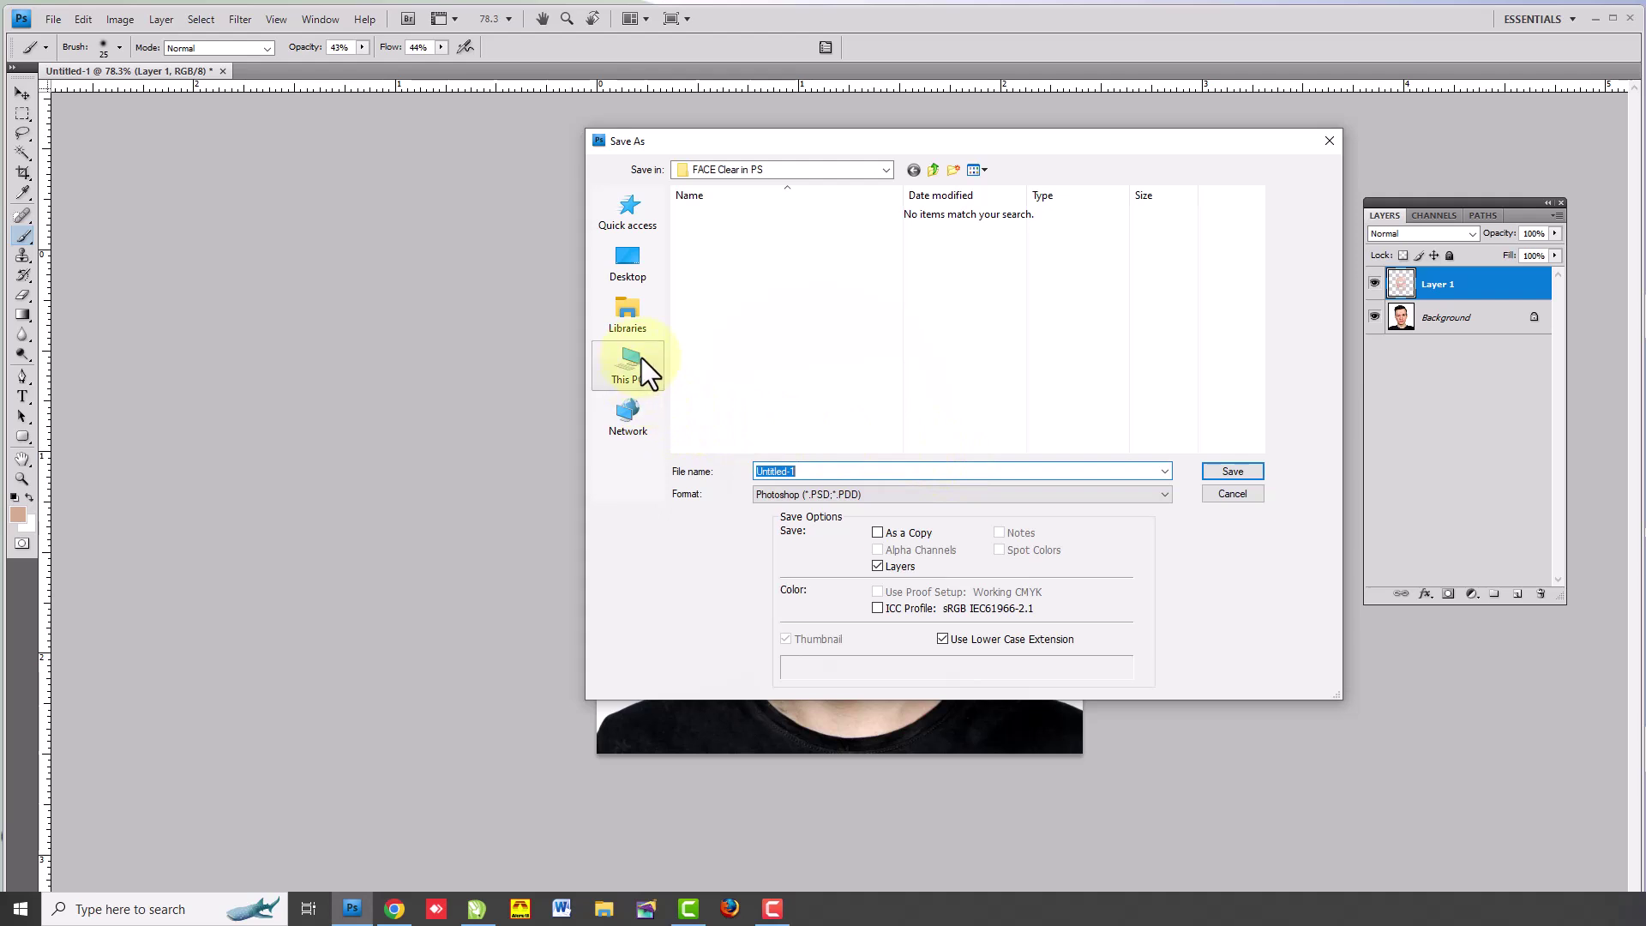
left_click(624, 262)
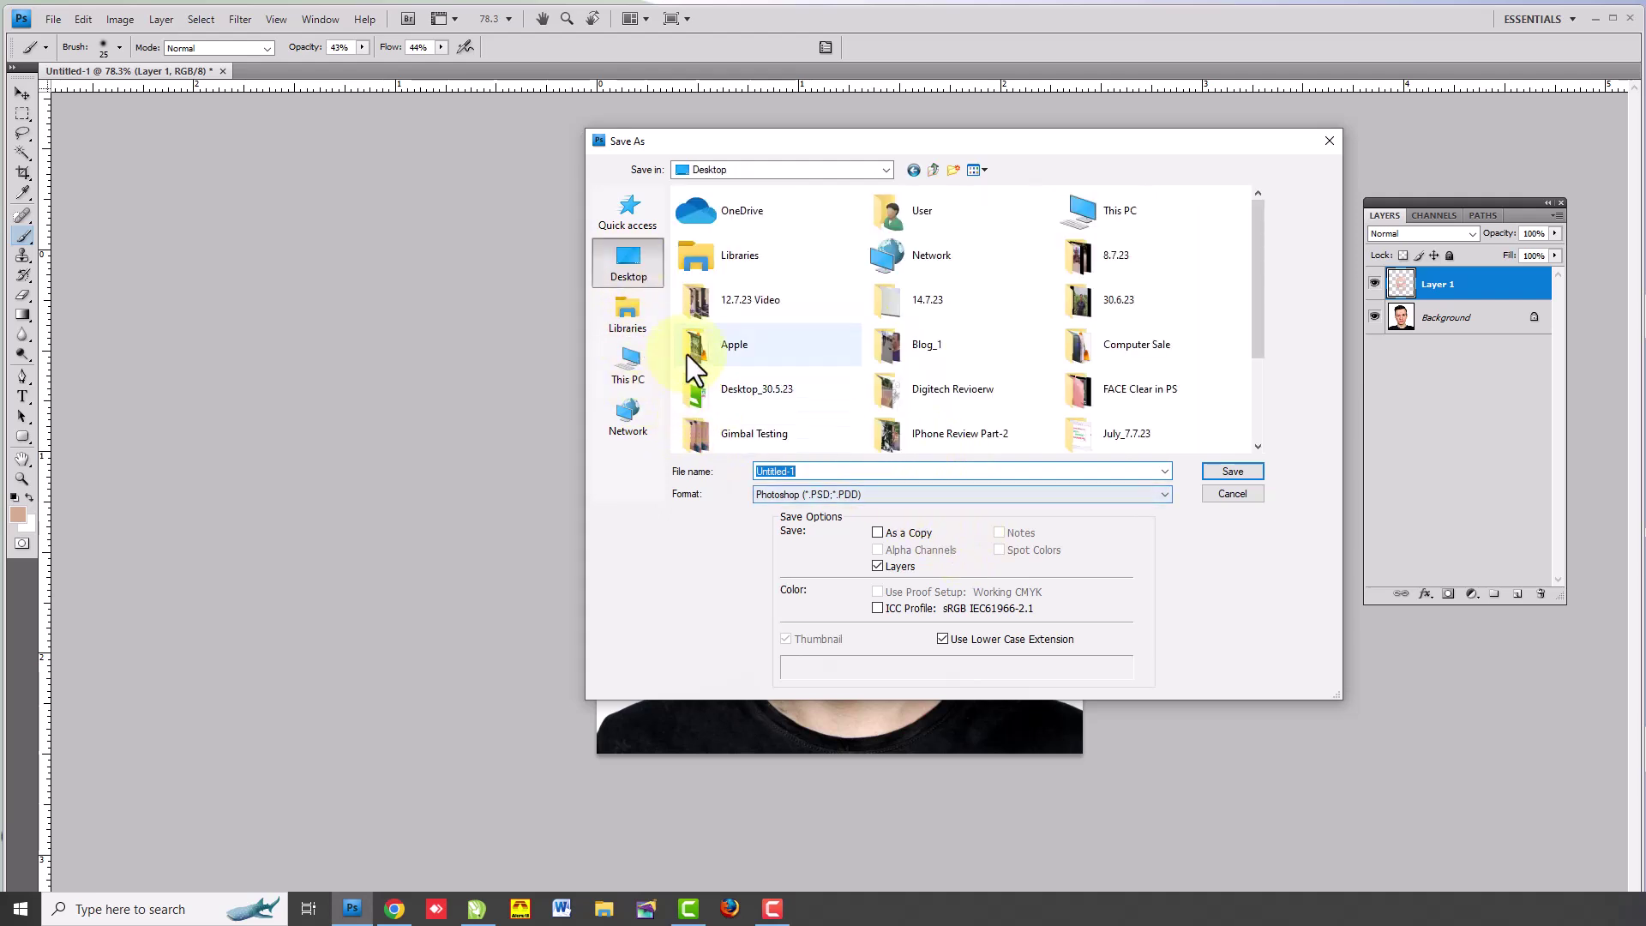
type("F")
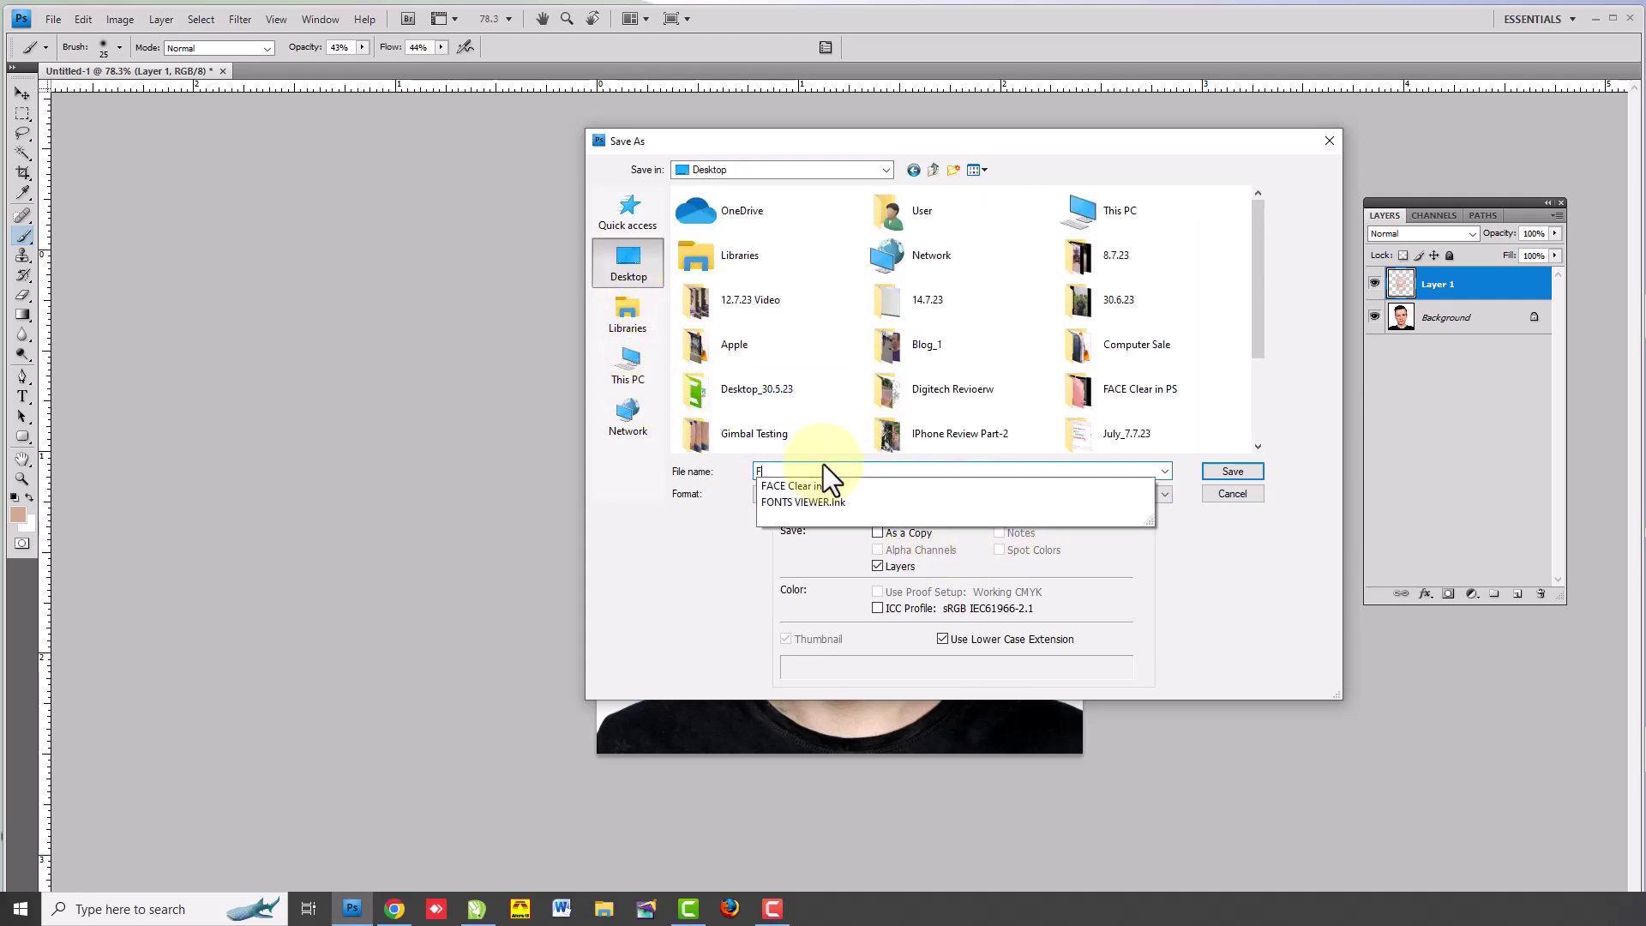
type("ACE")
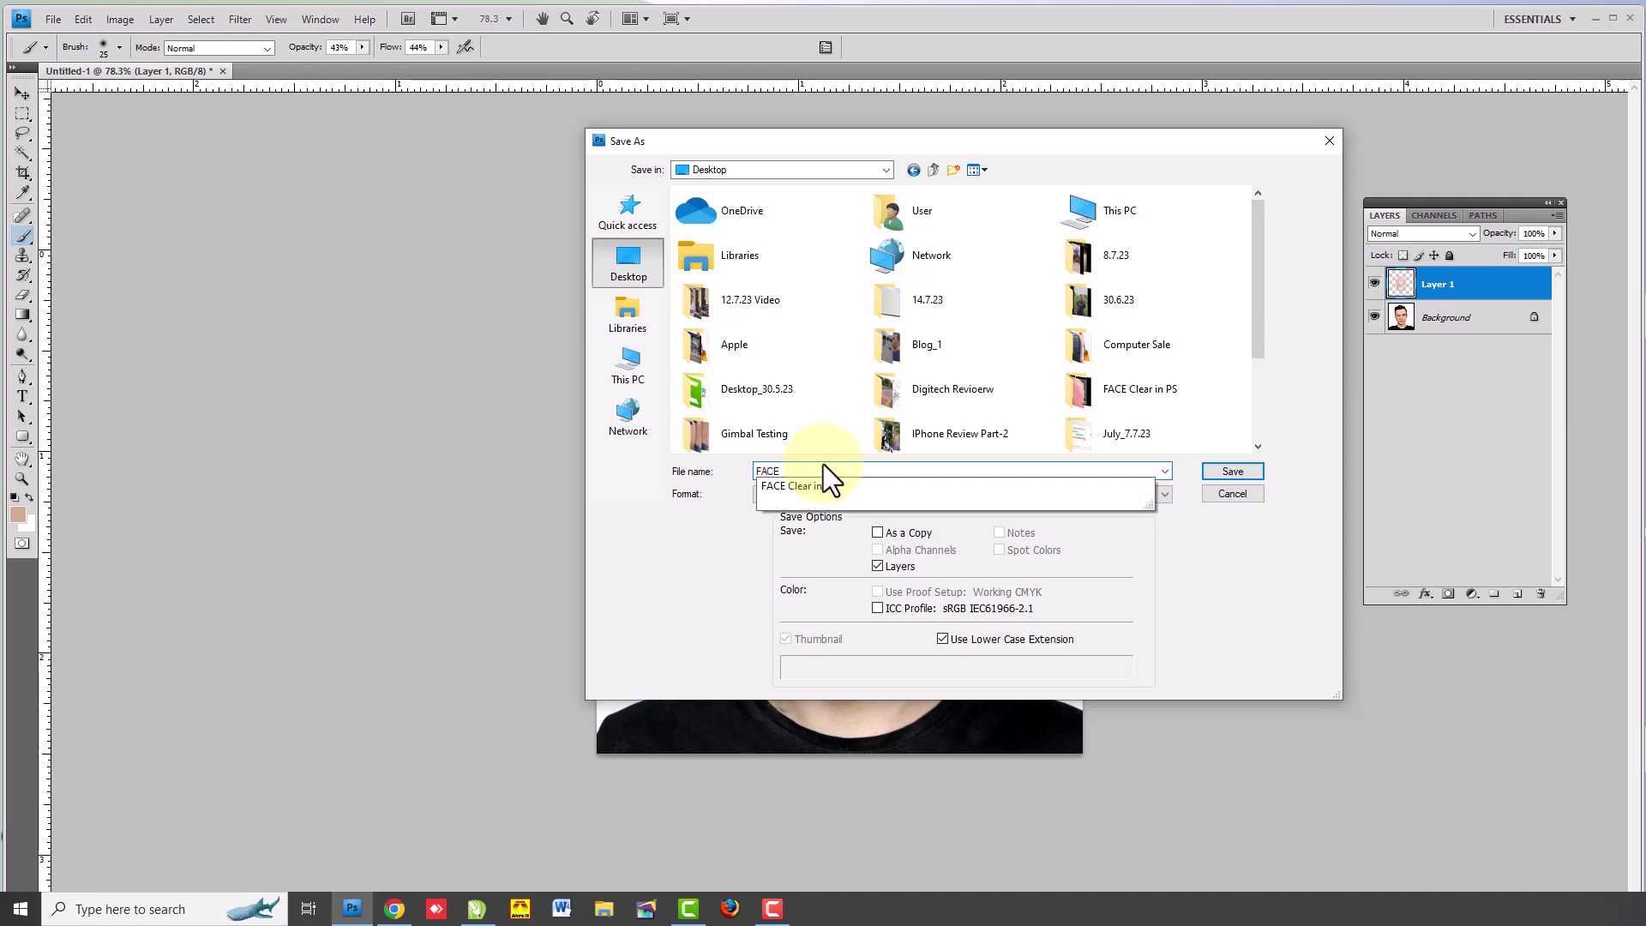
type("_1")
left_click(912, 493)
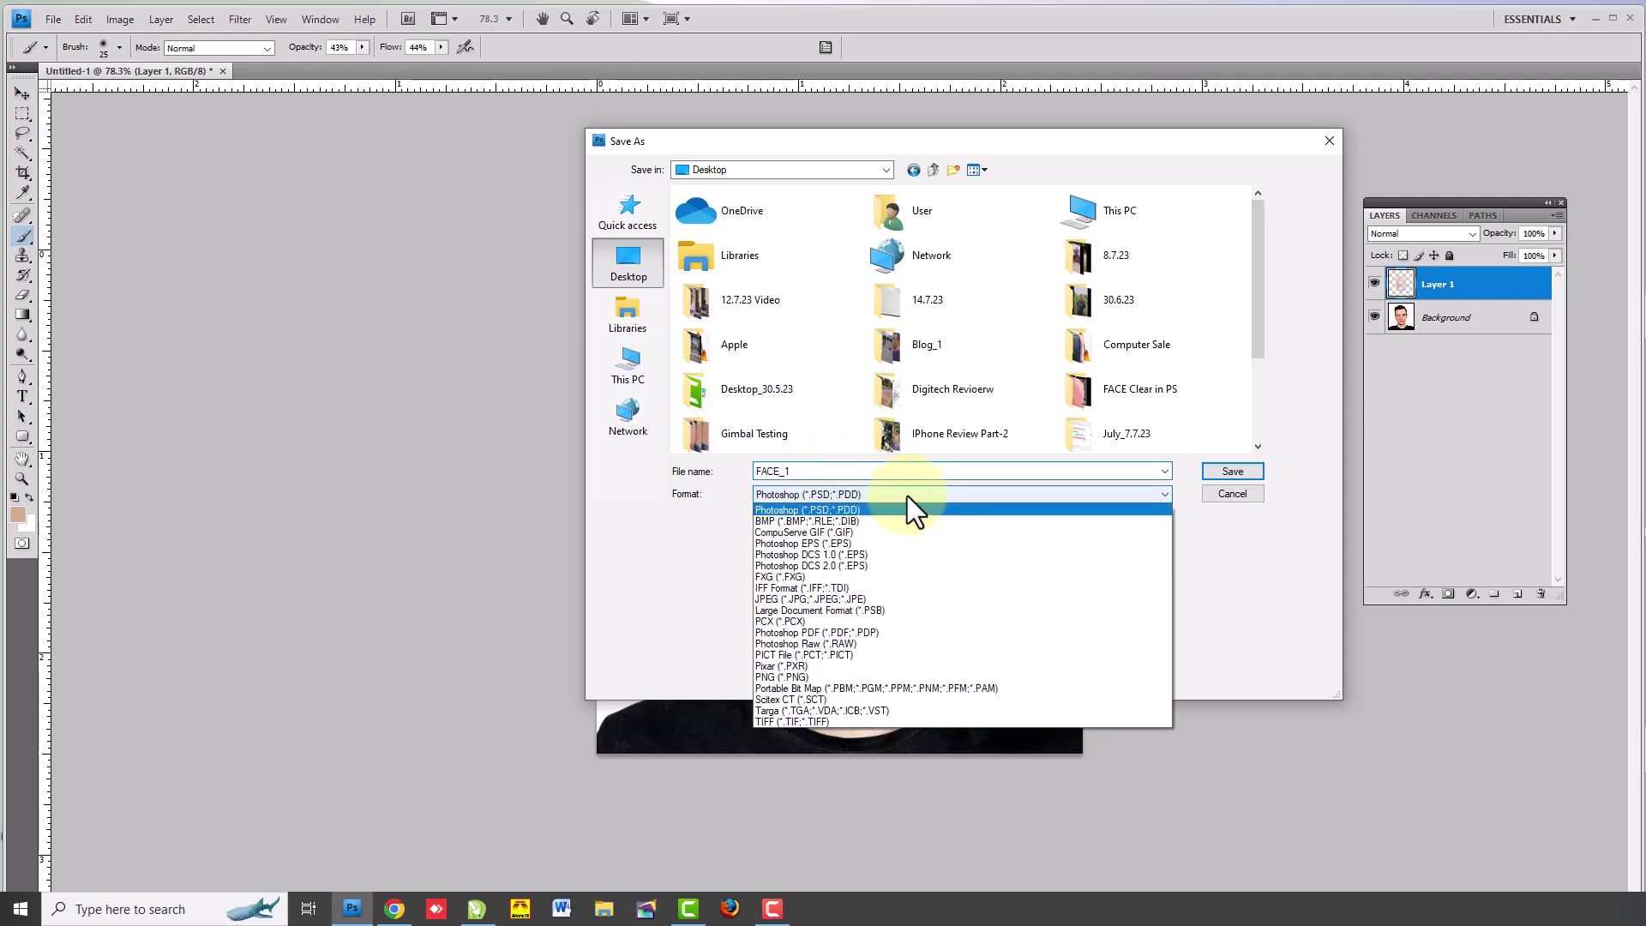
left_click(775, 599)
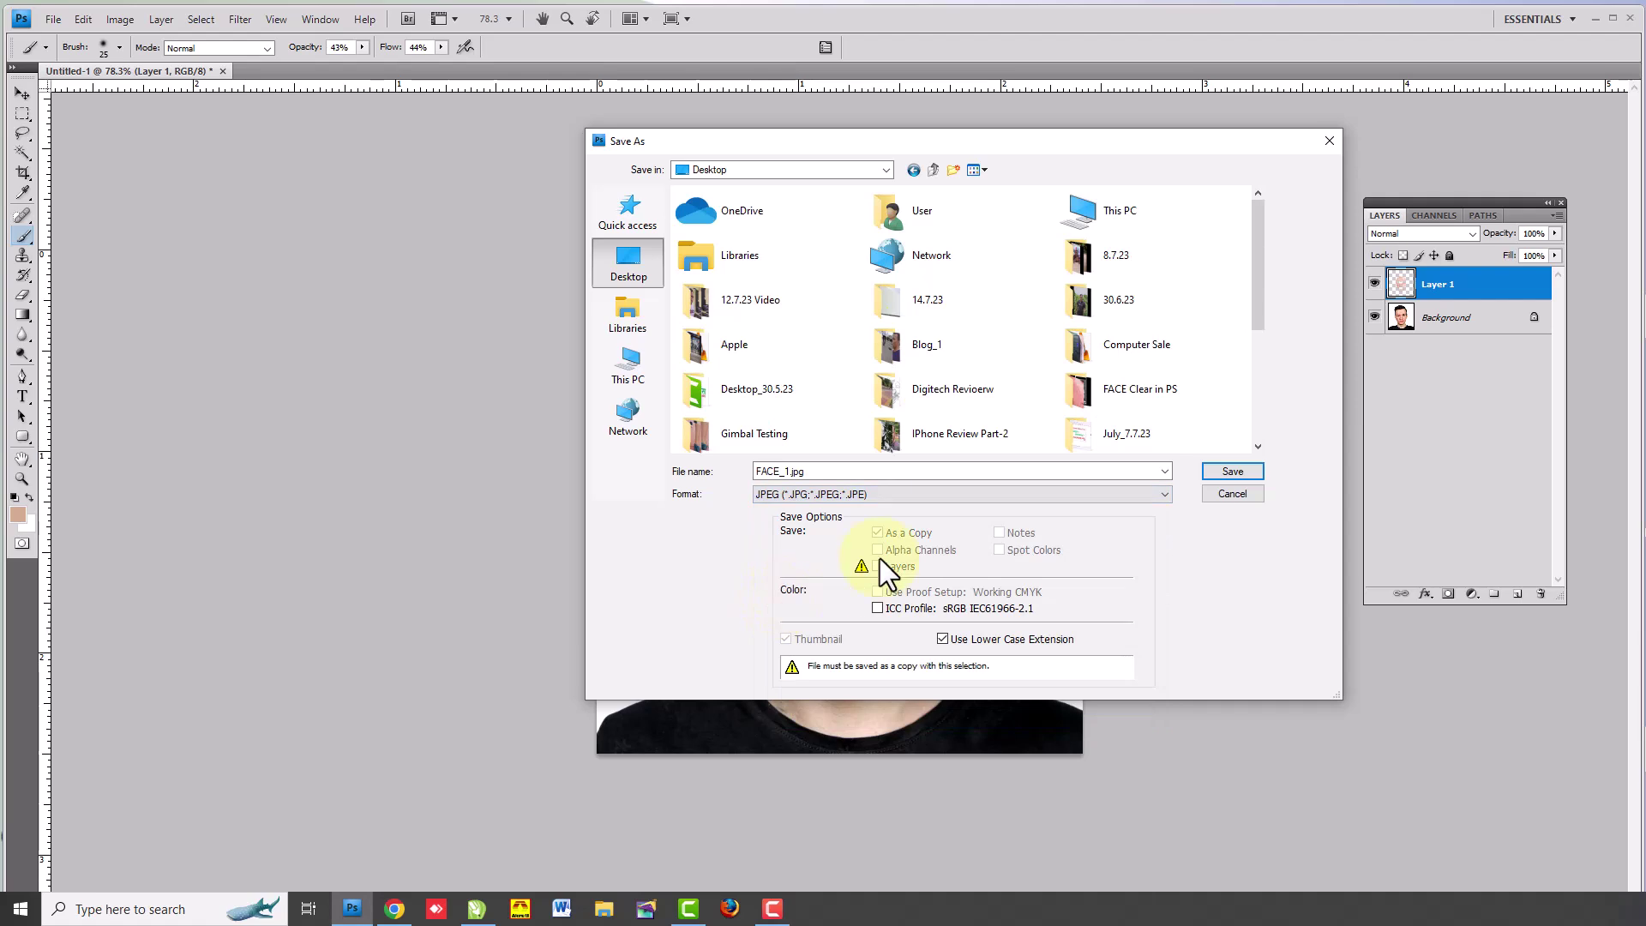
left_click(1228, 474)
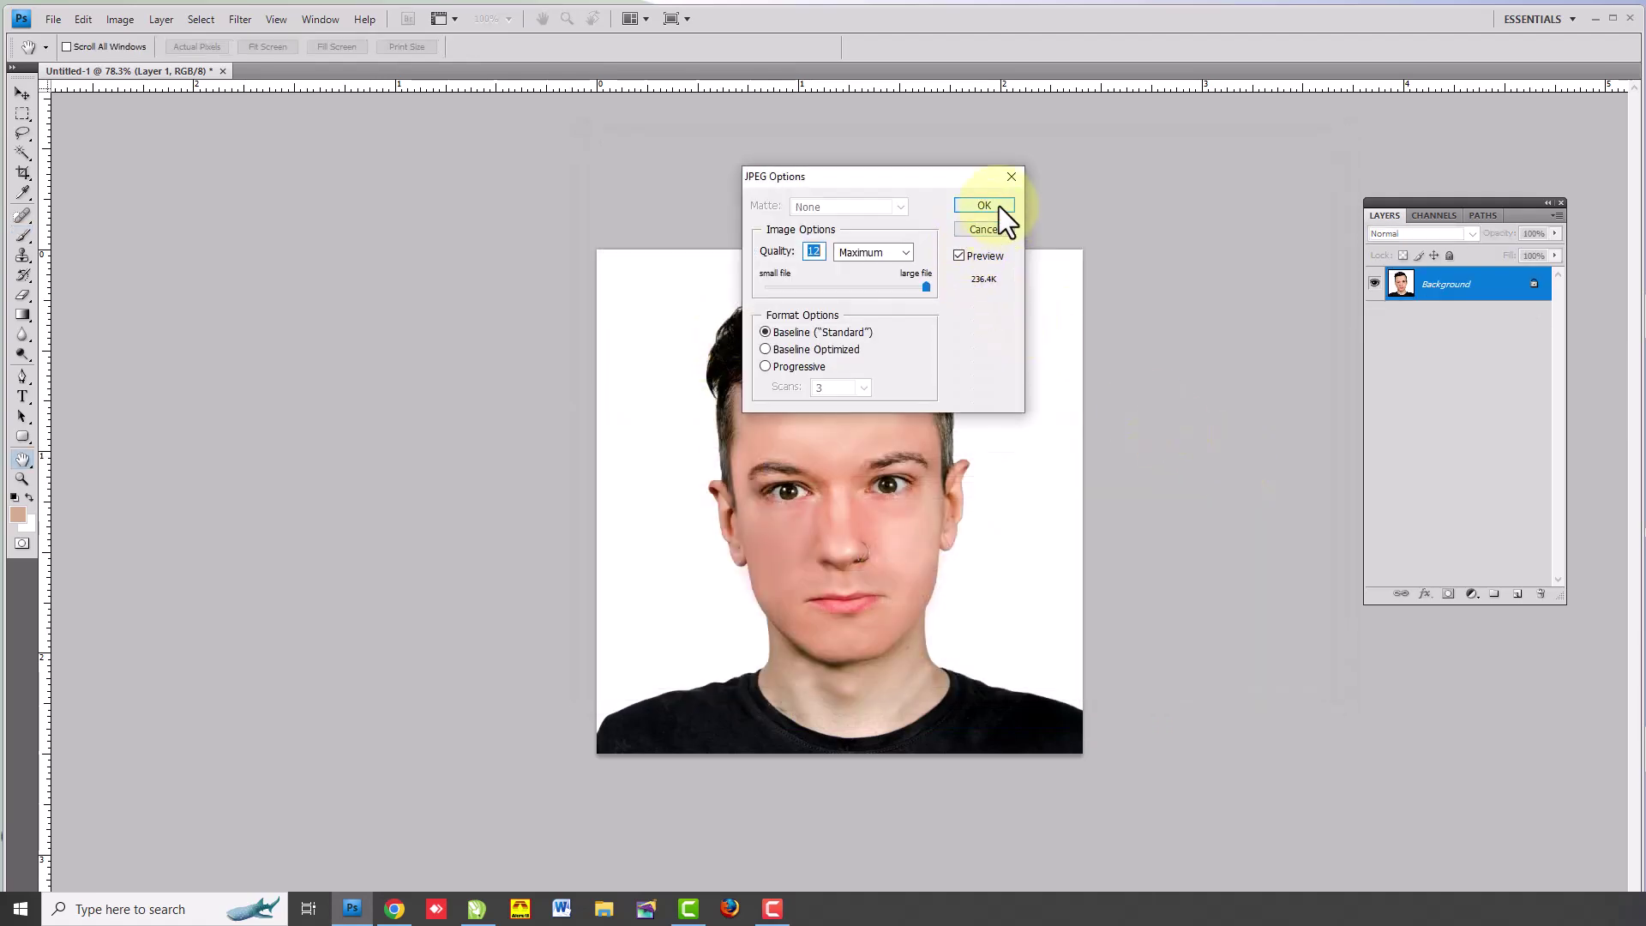
left_click(984, 206)
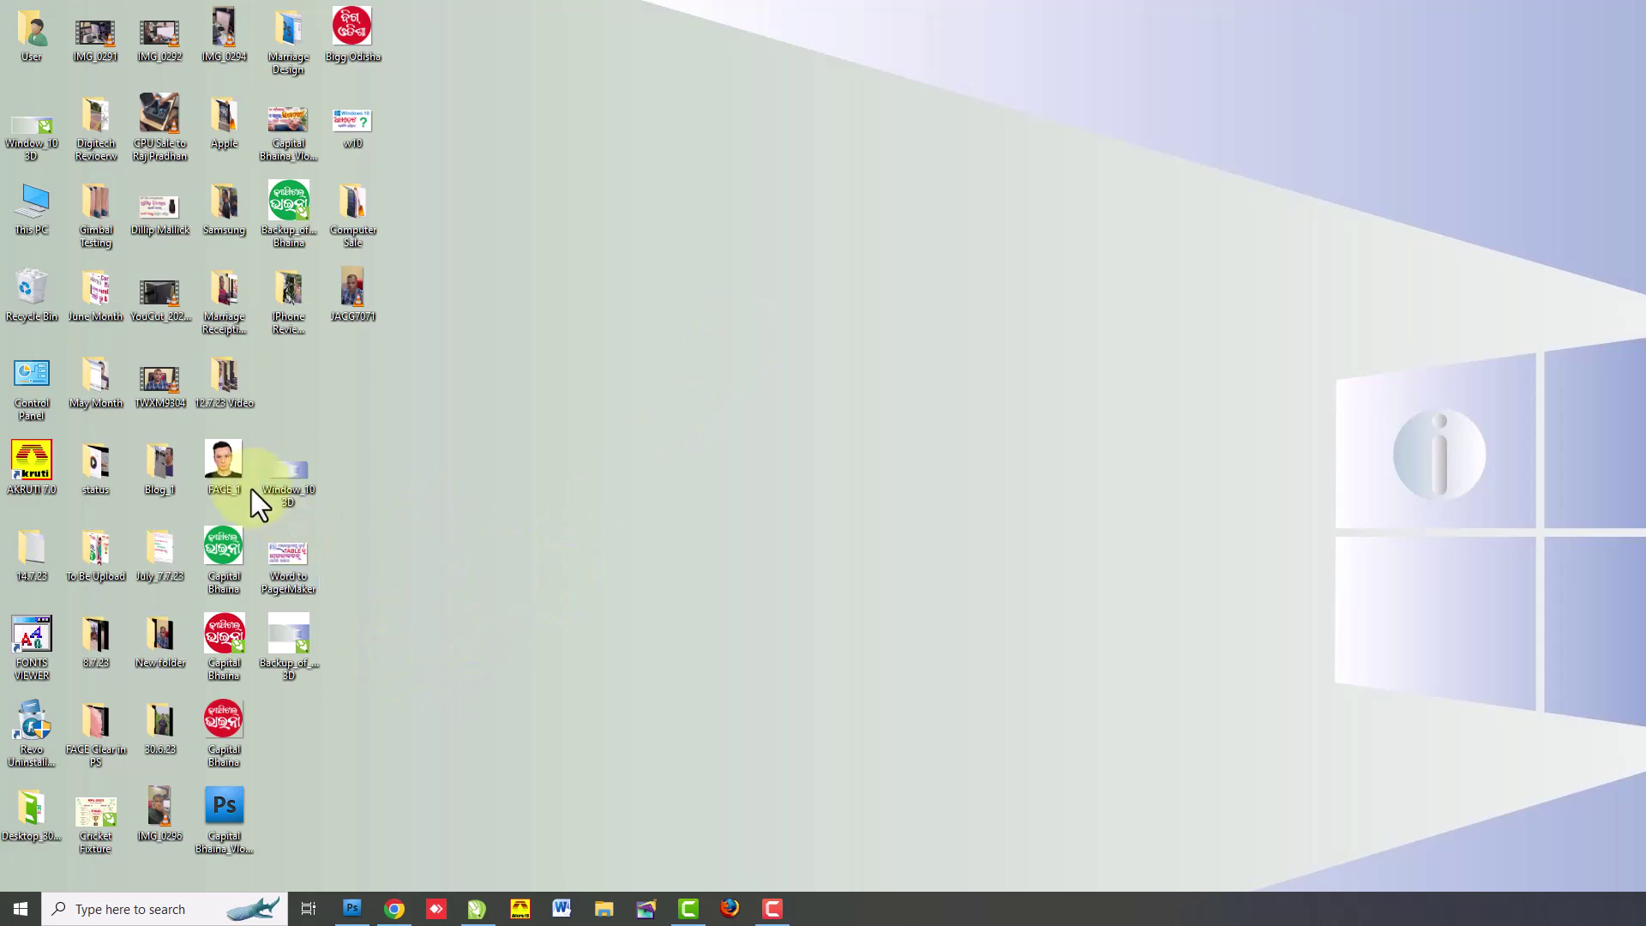
- Open FACE_1.jpg from the desktop in Photos and centre the viewer window
double_click(228, 466)
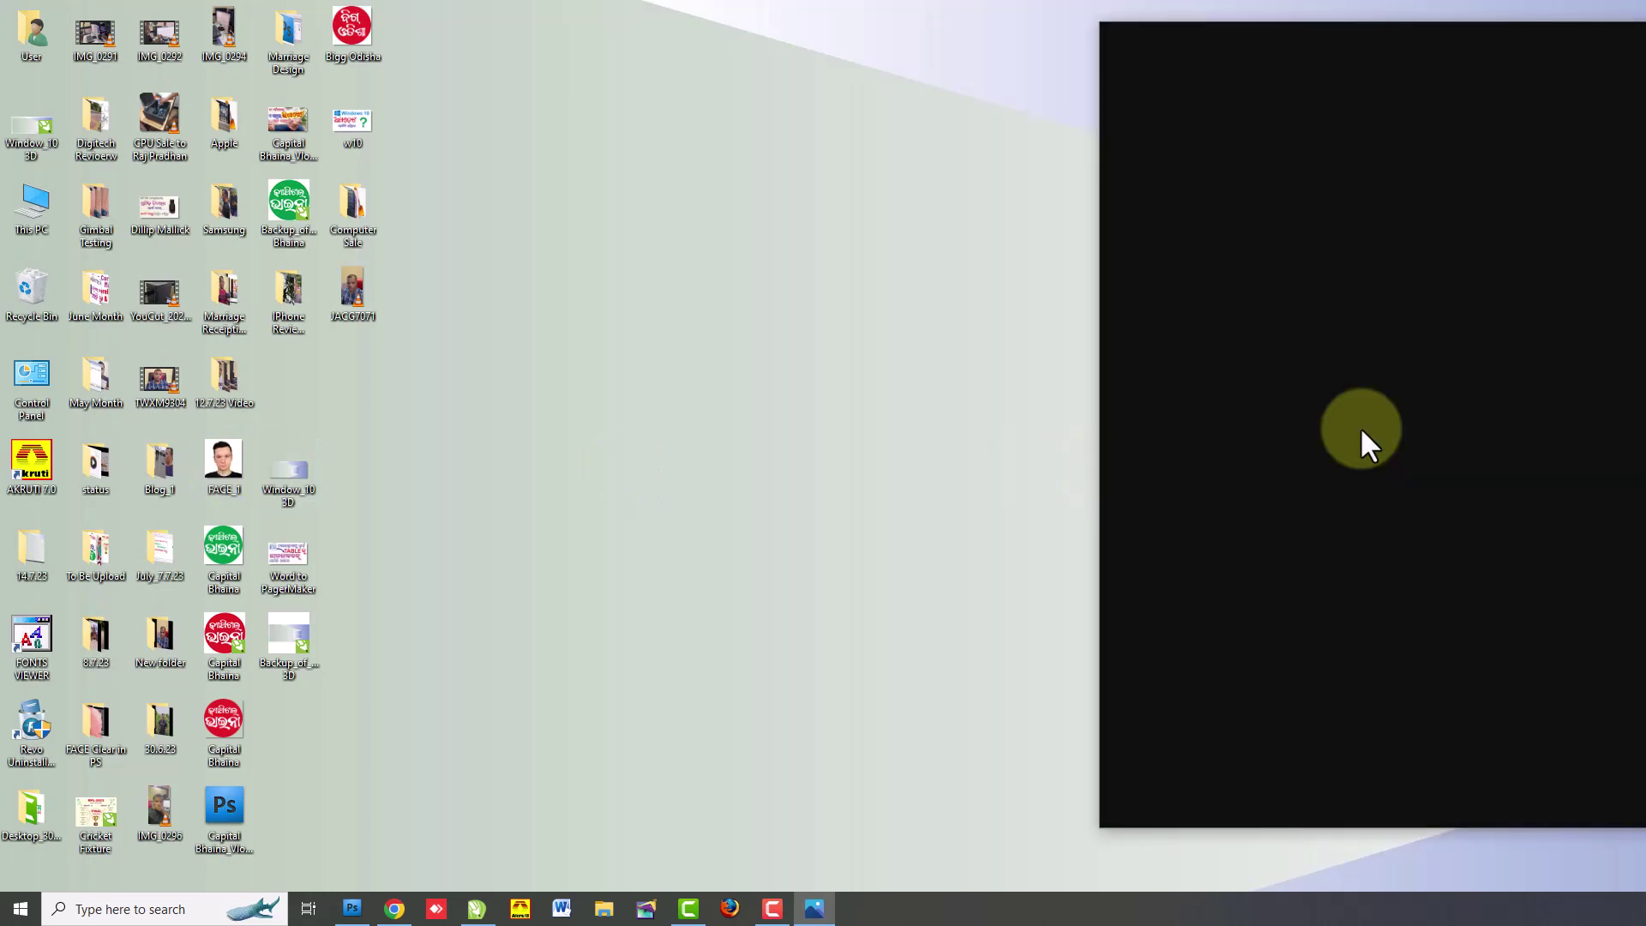
left_click_drag(1392, 38, 747, 45)
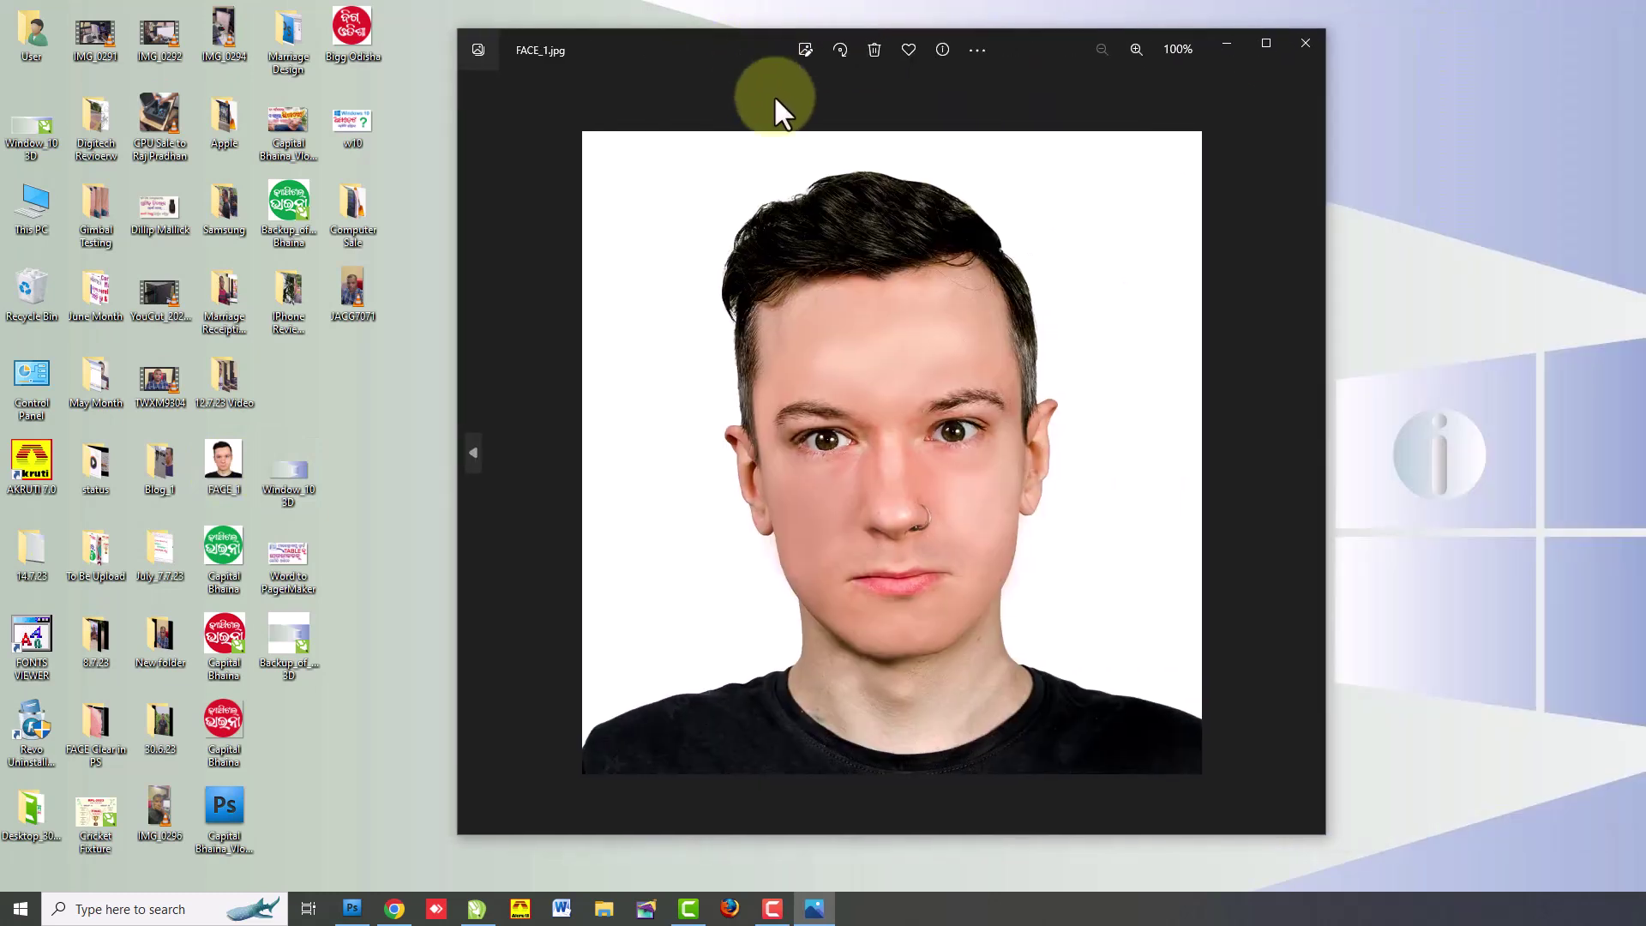